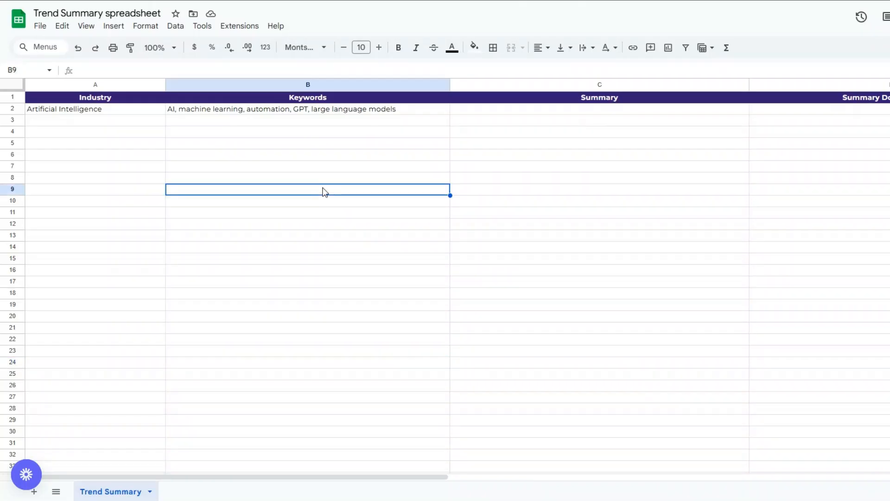
Step: Review the Industry, Keywords, Summary and Summary Document URL columns of the Trend Summary sheet
left_click(116, 147)
left_click(281, 147)
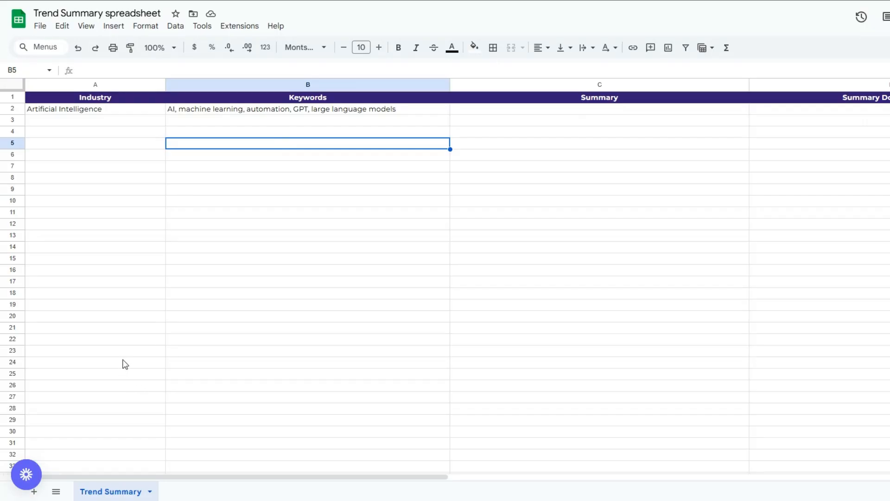
left_click(112, 217)
left_click(281, 205)
left_click(631, 181)
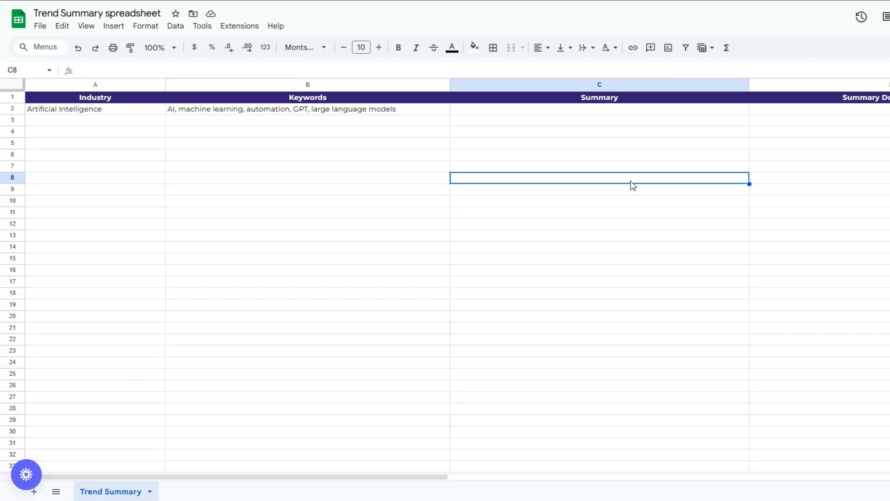
left_click(883, 169)
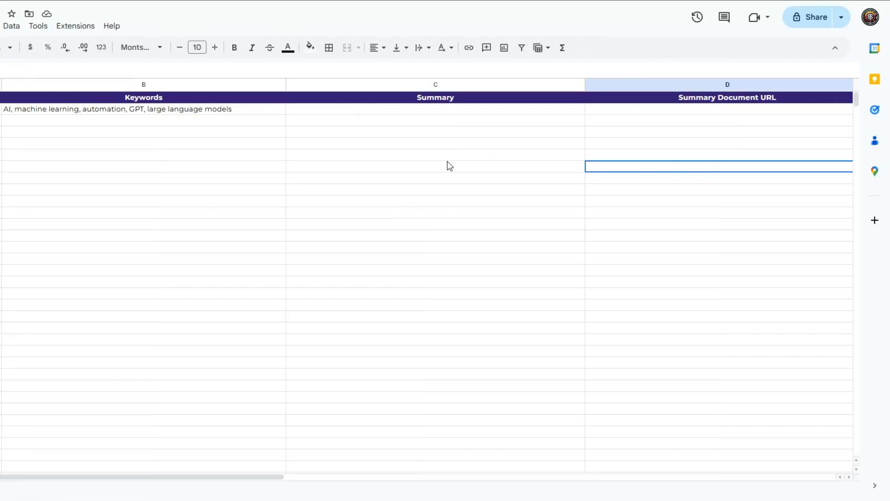
left_click(479, 157)
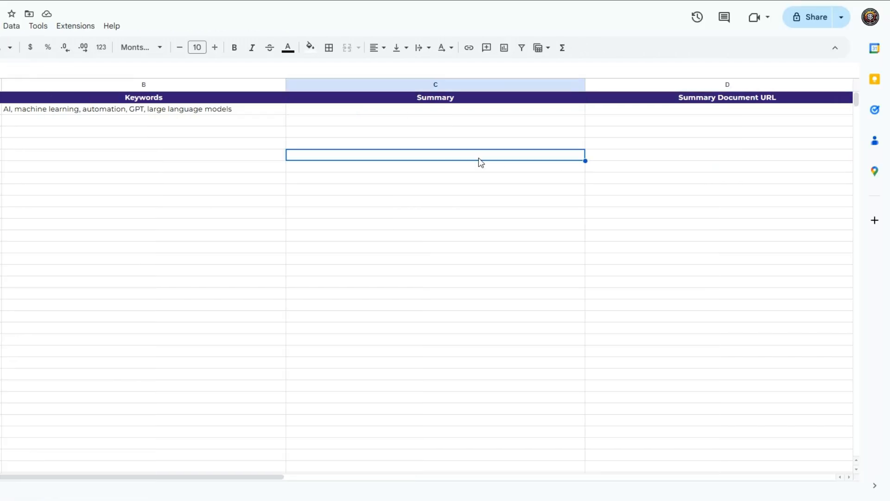
left_click(738, 168)
left_click(0, 167)
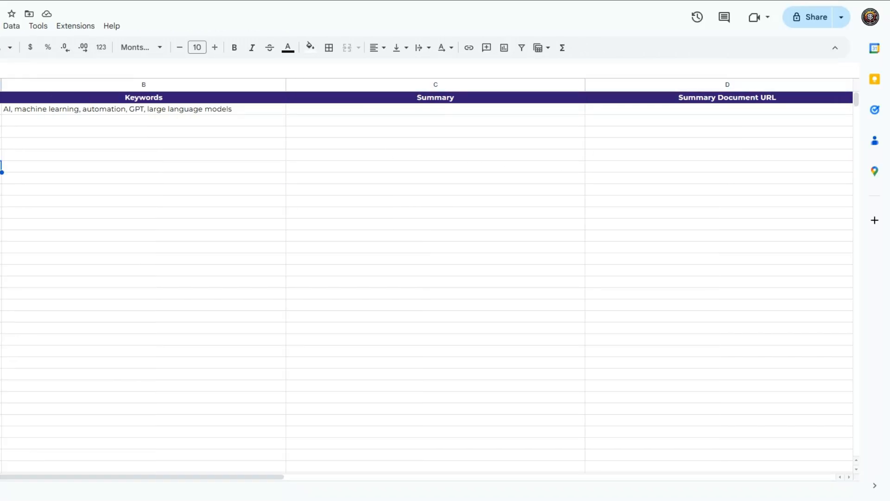
Step: Change the first column's header in cell A1 to "Topic/Industry"
left_click(115, 110)
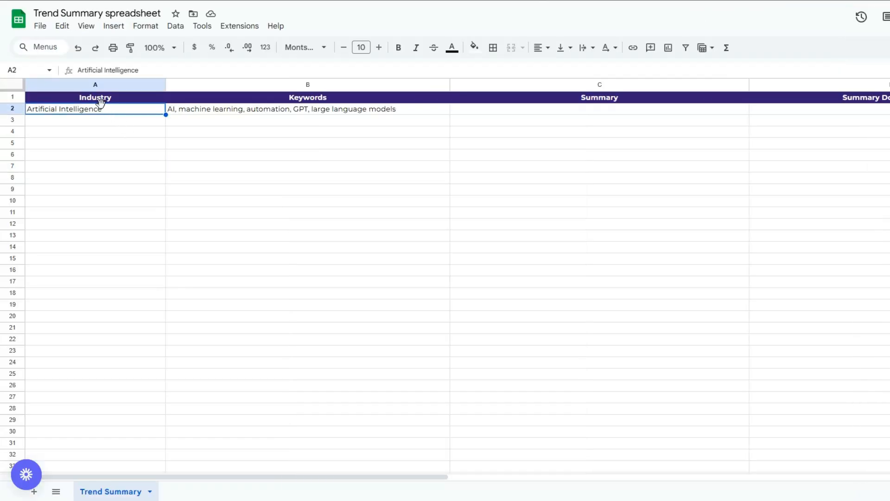
left_click(99, 98)
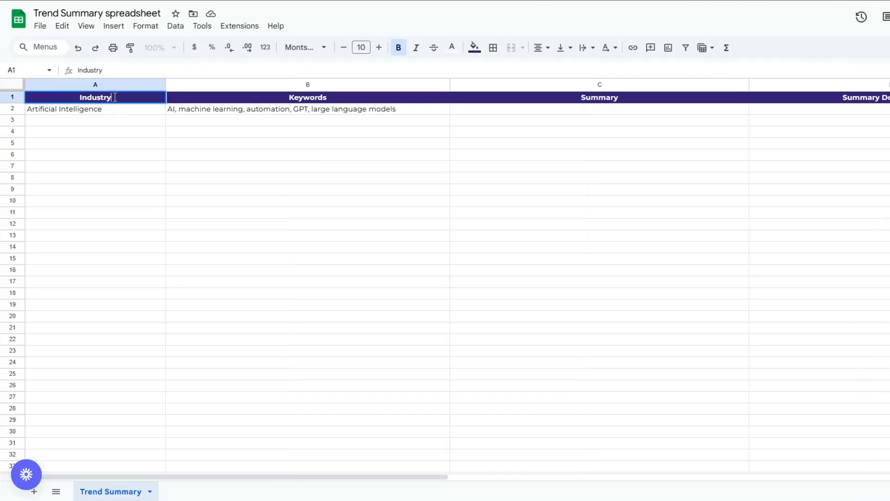
key("BackSpace")
type("Ta")
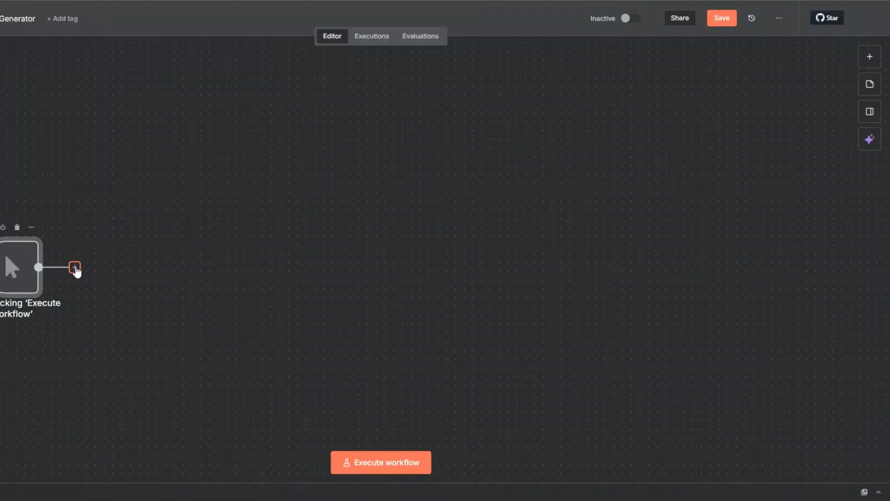
Step: Switch to the n8n workflow and add a Google Sheets "Get row(s) in sheet" node after the manual trigger
left_click(75, 268)
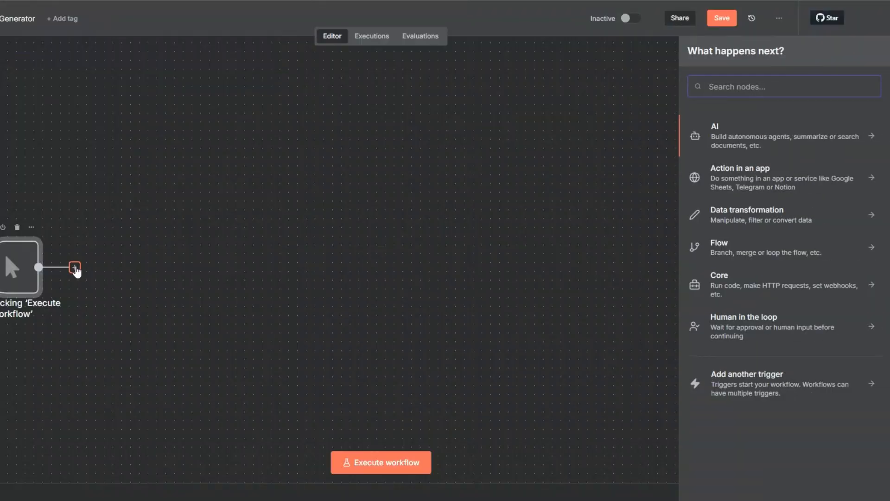
type("goo")
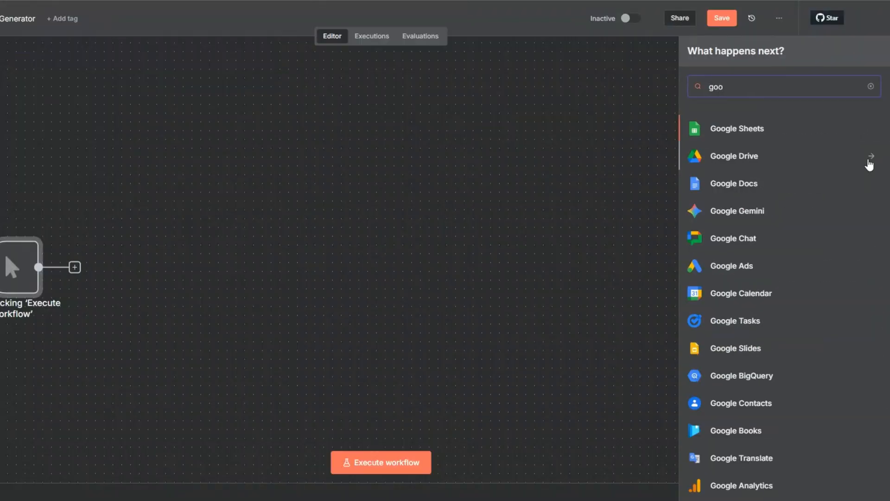
left_click(746, 135)
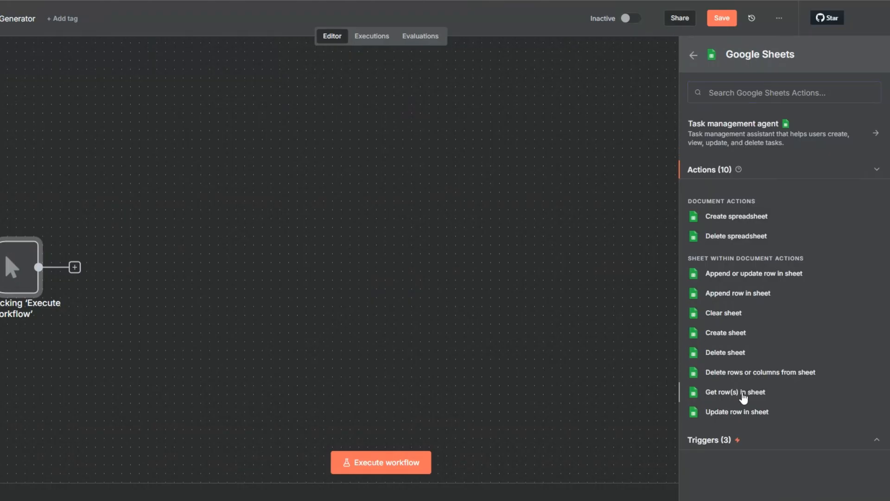
left_click(743, 394)
left_click(343, 92)
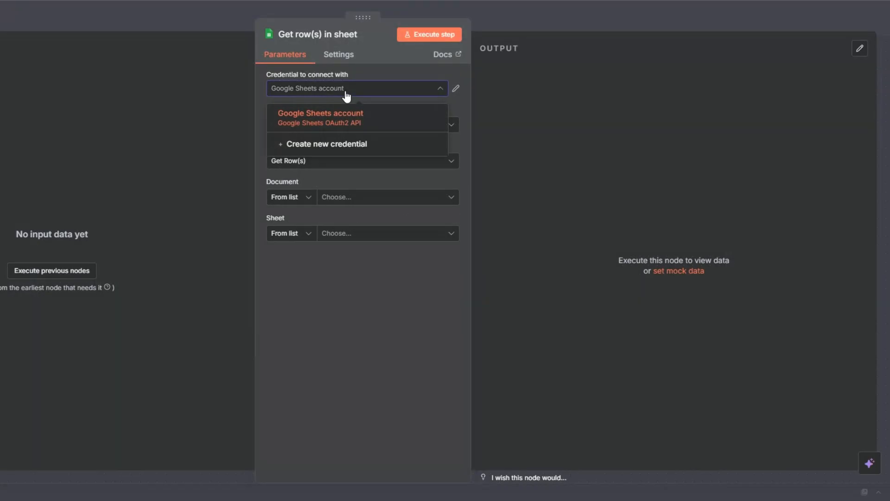
left_click(342, 145)
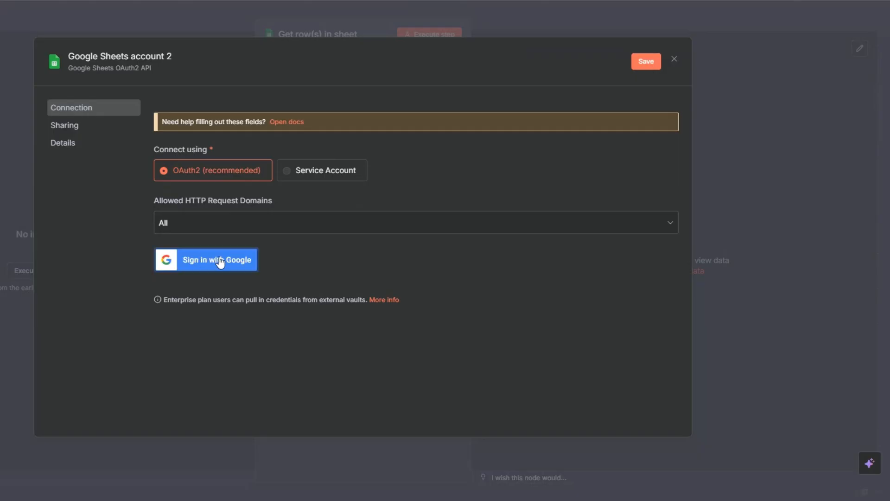
left_click(675, 59)
left_click(396, 274)
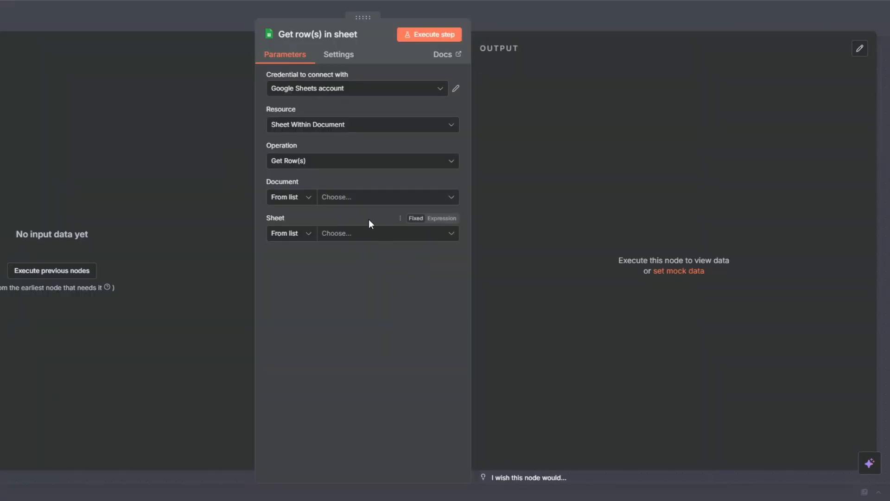
Step: Set the node to read the Trend Summary sheet of the Trend Summary spreadsheet, and test-run it
left_click(352, 198)
left_click(331, 243)
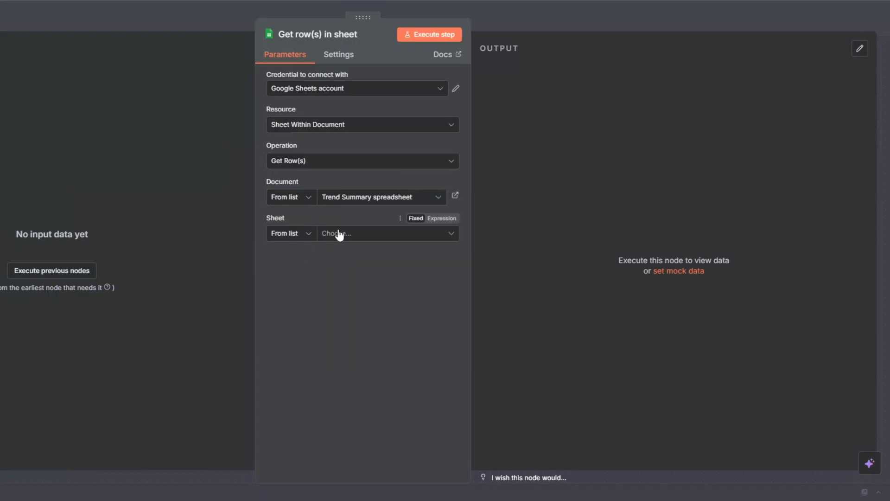
left_click(337, 235)
left_click(296, 256)
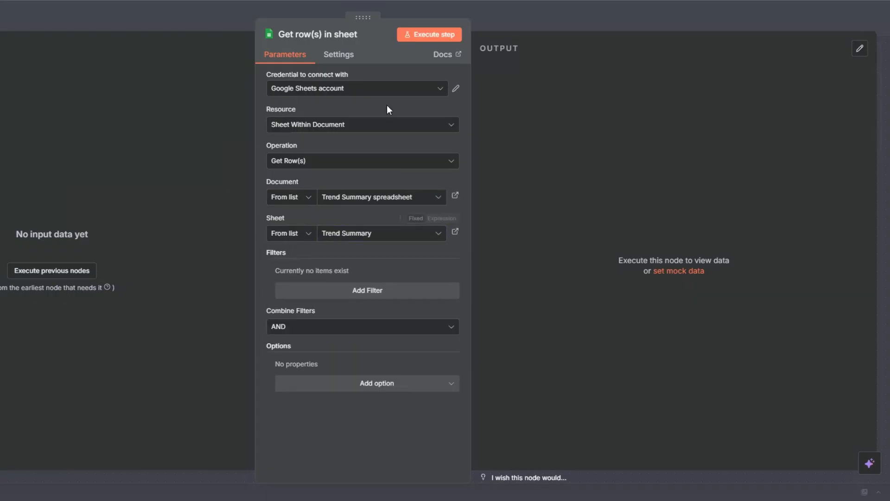
left_click(417, 35)
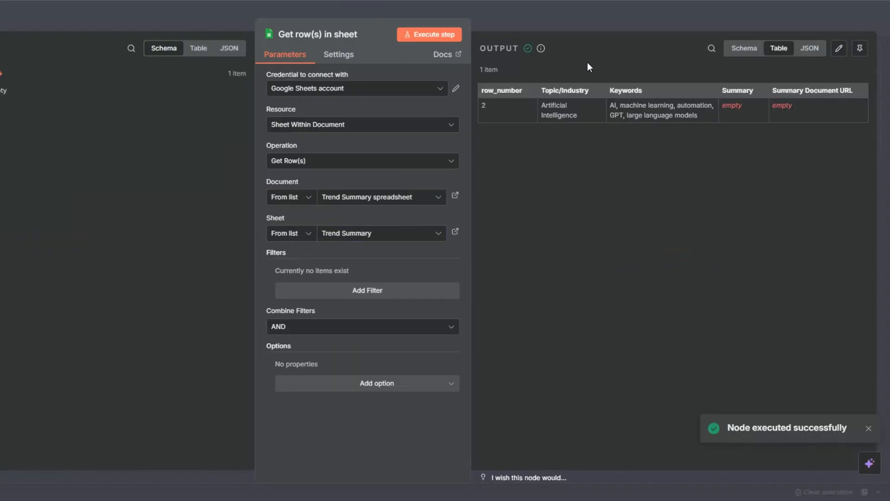
key("Escape")
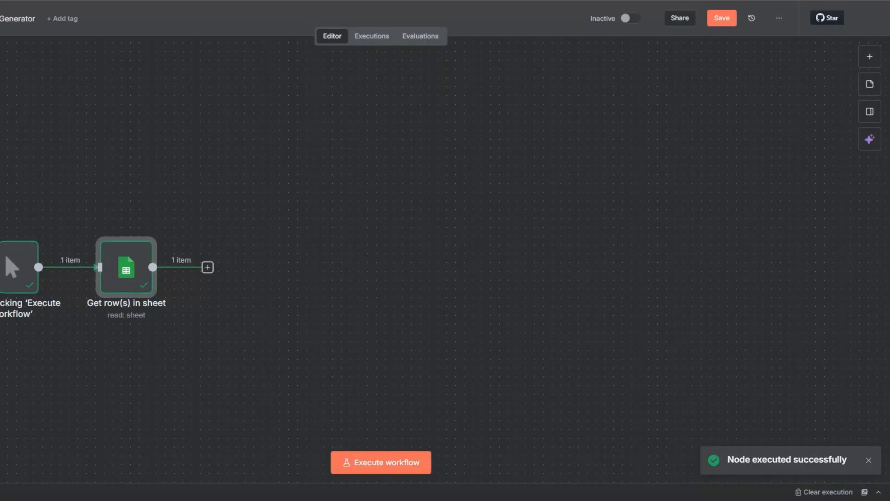
Step: Rename the Google Sheets node to "Get Topic"
key("F2")
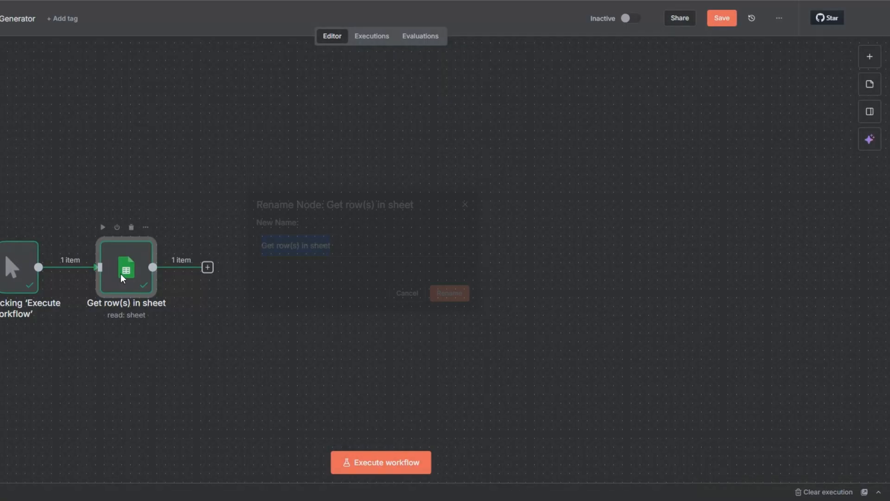
left_click(277, 245)
left_click_drag(277, 248, 336, 243)
type("Topic")
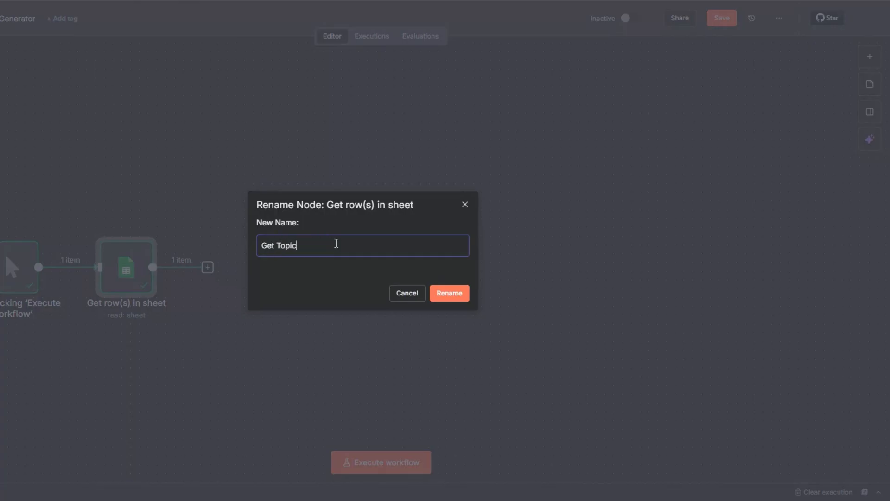
left_click(445, 294)
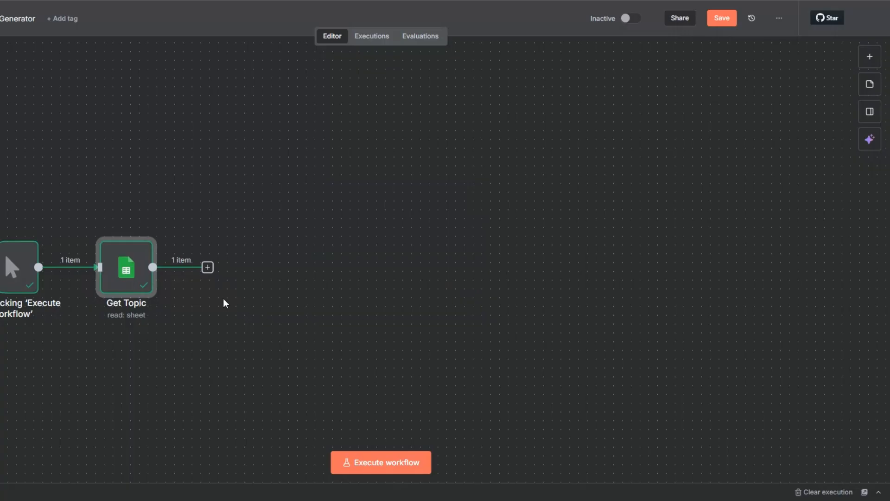
Step: Add an Edit Fields (Set) node after the Get Topic node
left_click(207, 268)
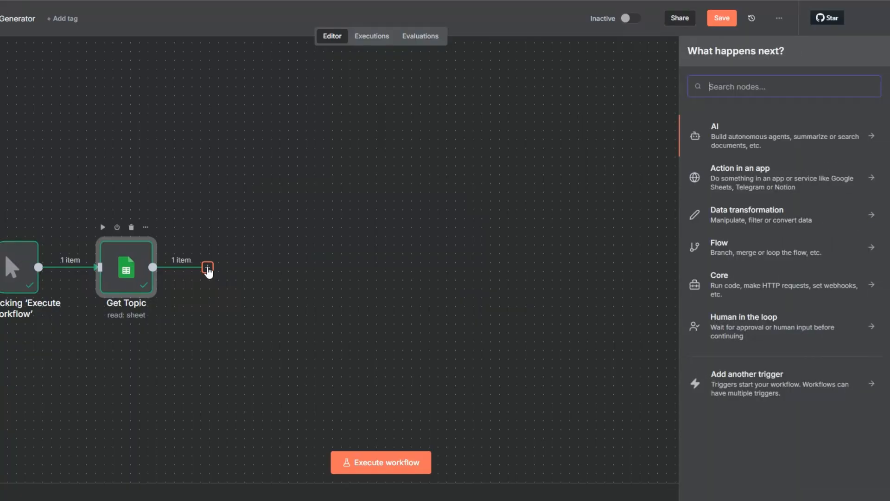
type("ed")
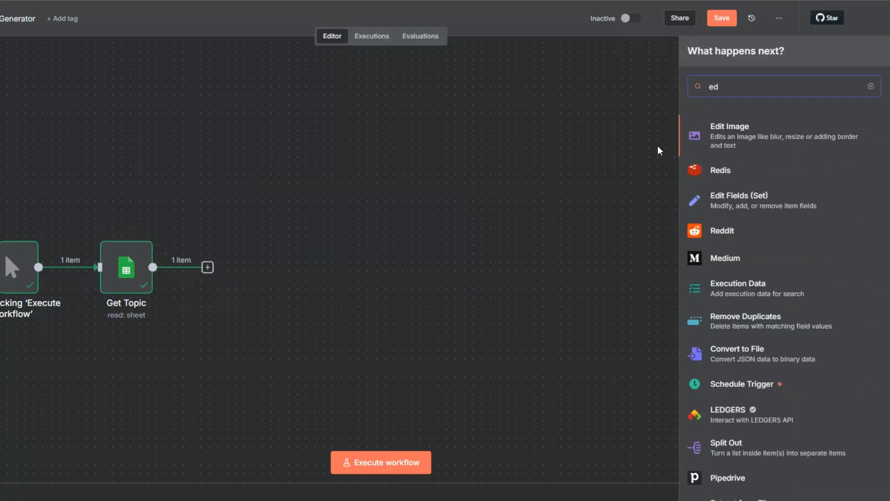
left_click(716, 197)
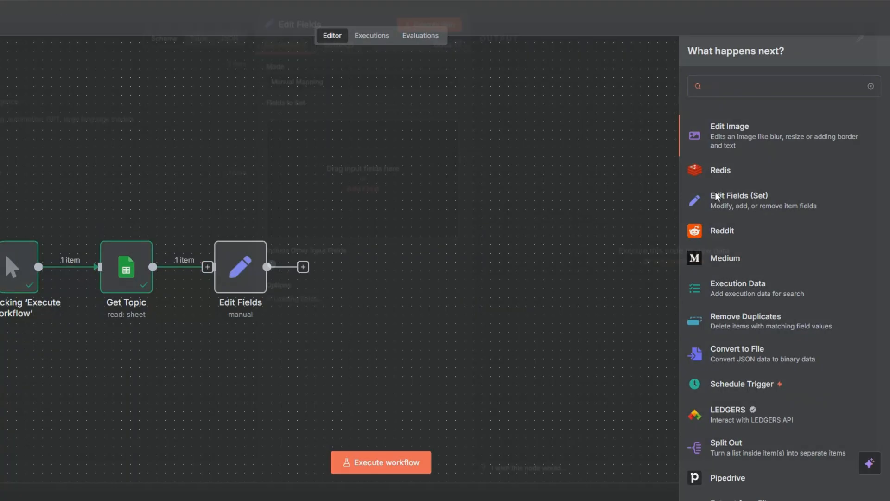
Step: Map the incoming Topic/Industry and Keywords values to string fields named "topic" and "keywords"
left_click_drag(9, 112, 278, 145)
type("topic")
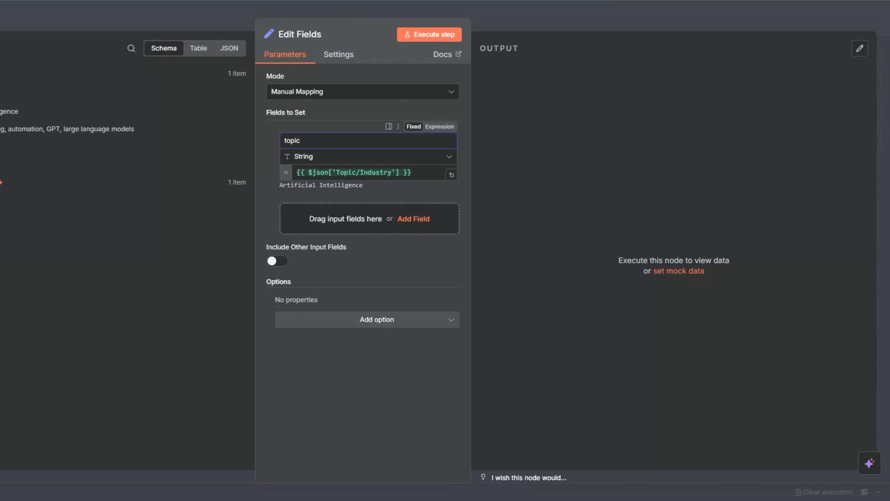
left_click_drag(233, 212, 293, 212)
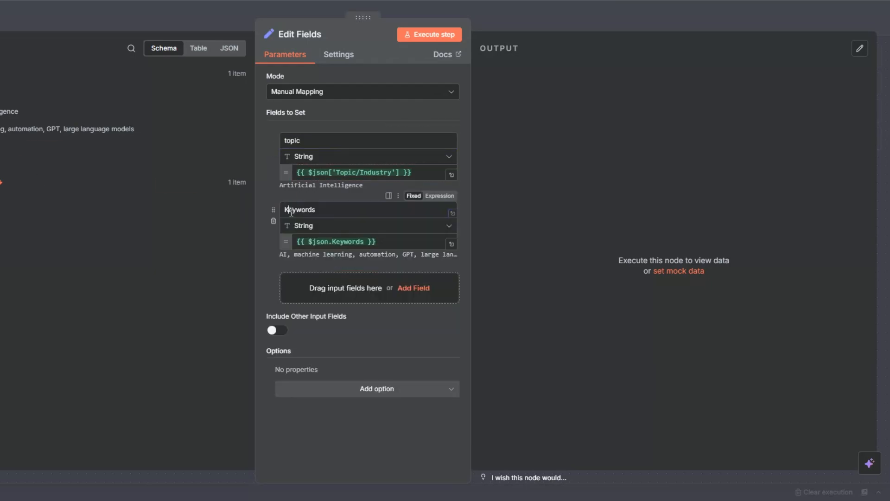
type("keywords")
Step: Test-run the Edit Fields node and save the workflow
left_click(405, 34)
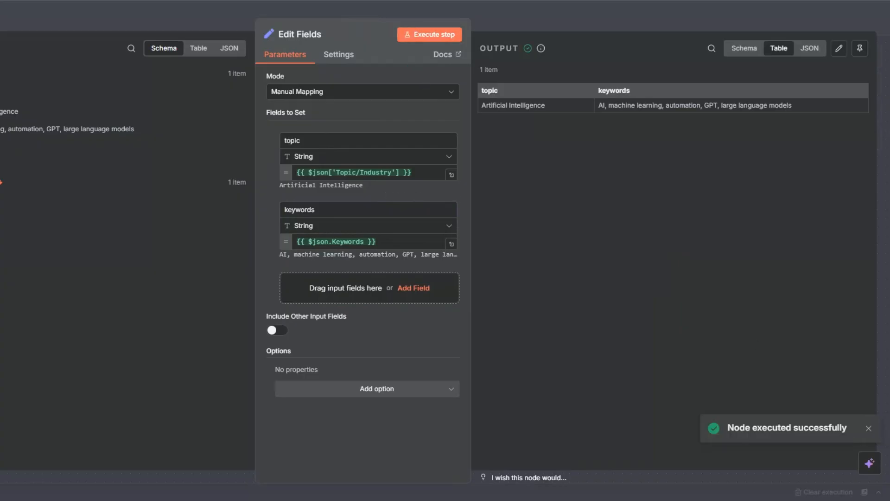
key("Escape")
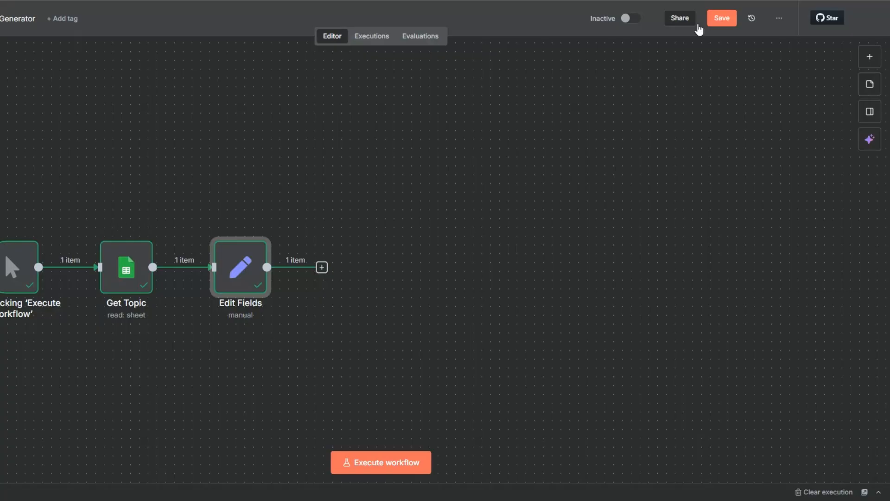
left_click(721, 18)
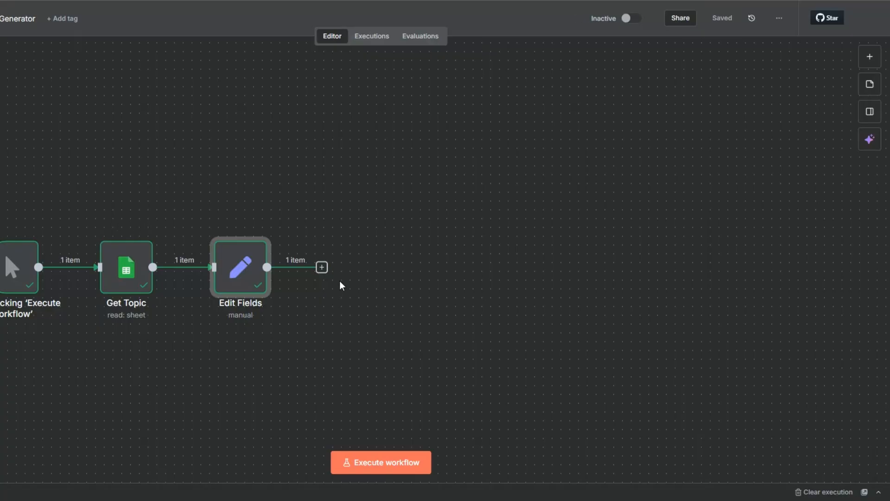
Step: Add a Tavily node with the Search action after the Edit Fields node
mouse_move(181, 276)
left_click(322, 267)
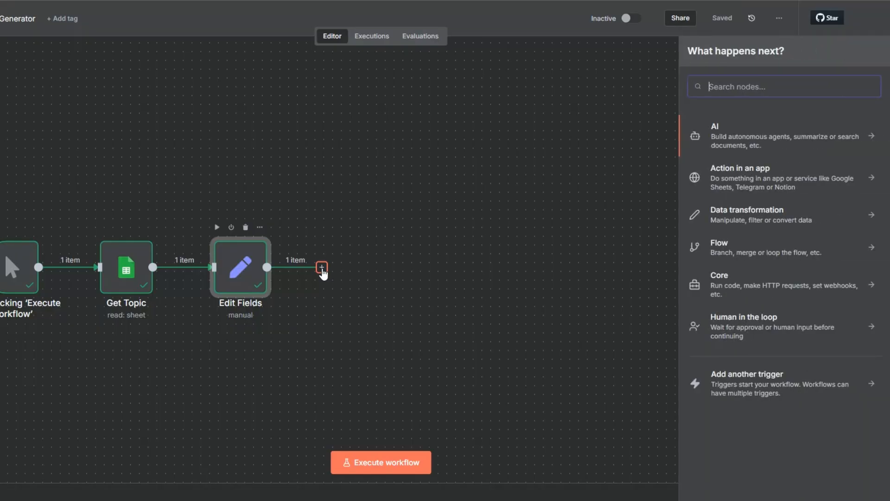
type("tavi")
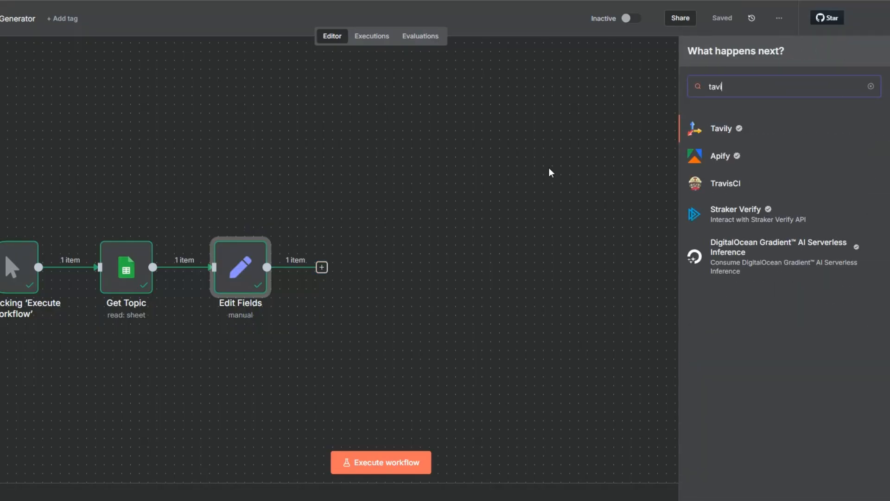
left_click(722, 135)
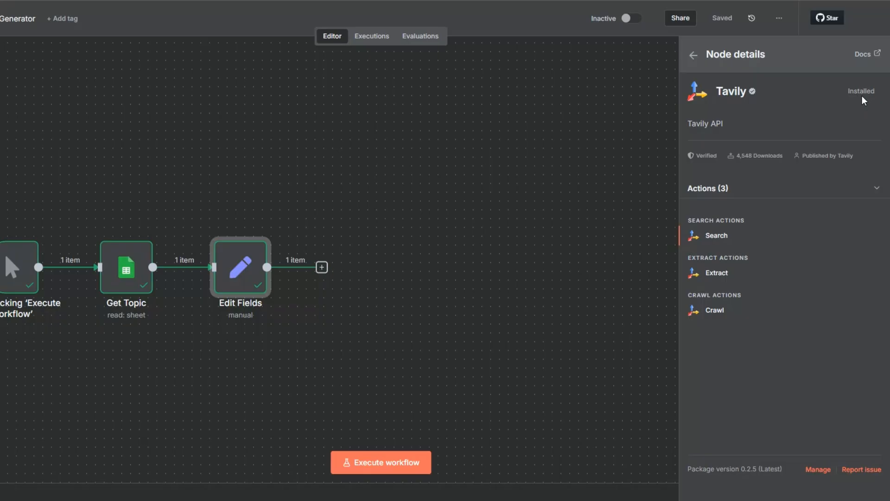
left_click(716, 236)
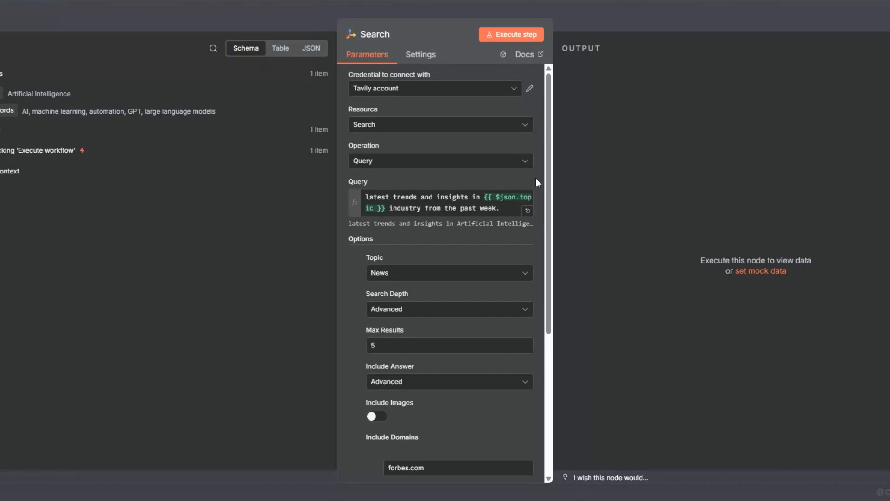
left_click(382, 89)
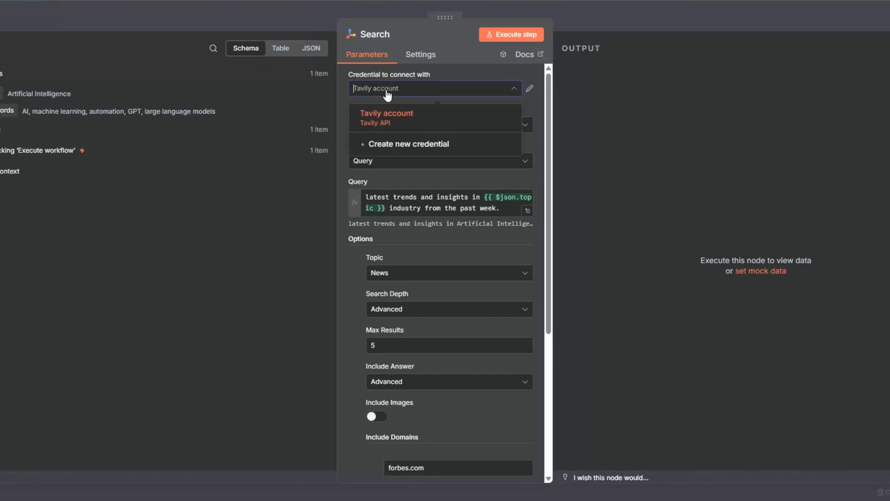
left_click(388, 145)
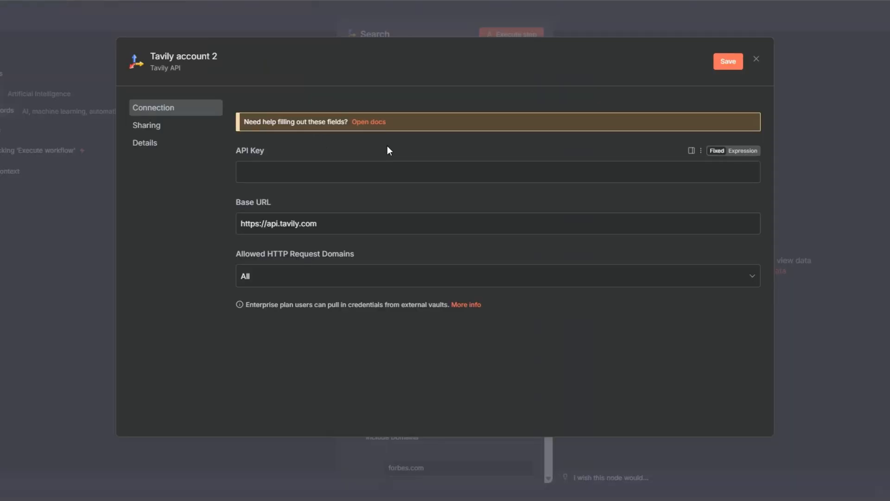
left_click(319, 172)
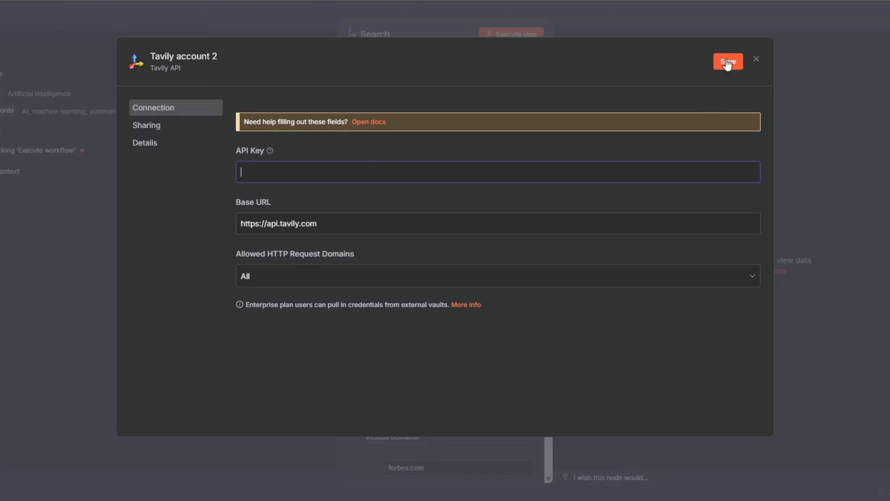
left_click(756, 59)
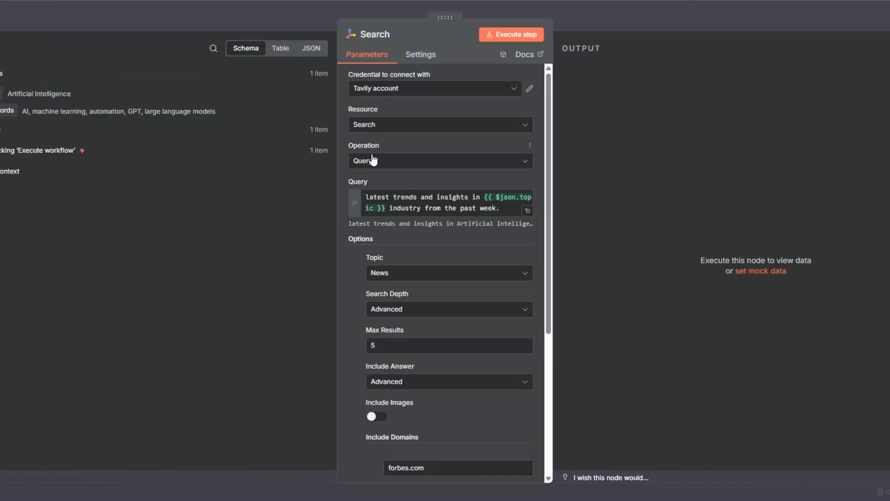
Step: Review the Search node's query, topic, search depth, result limit, answer option and included domains
scroll(374, 185, "down", 3)
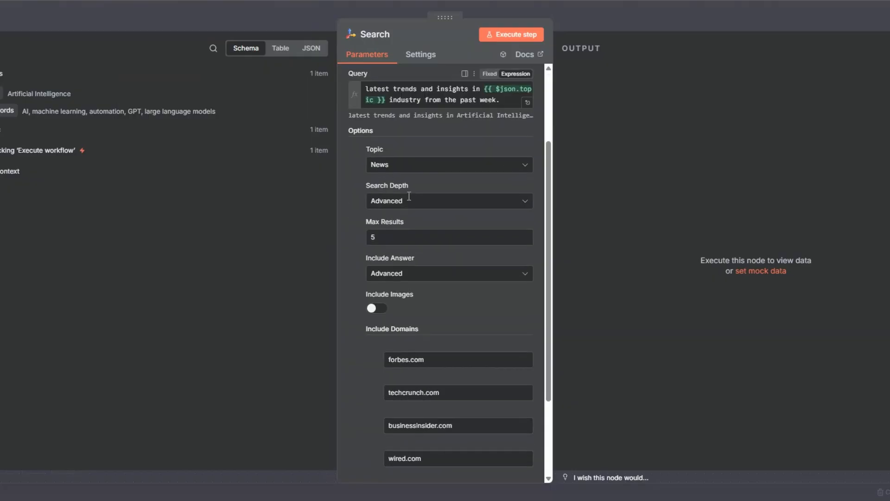
scroll(408, 201, "up", 1)
scroll(409, 200, "up", 2)
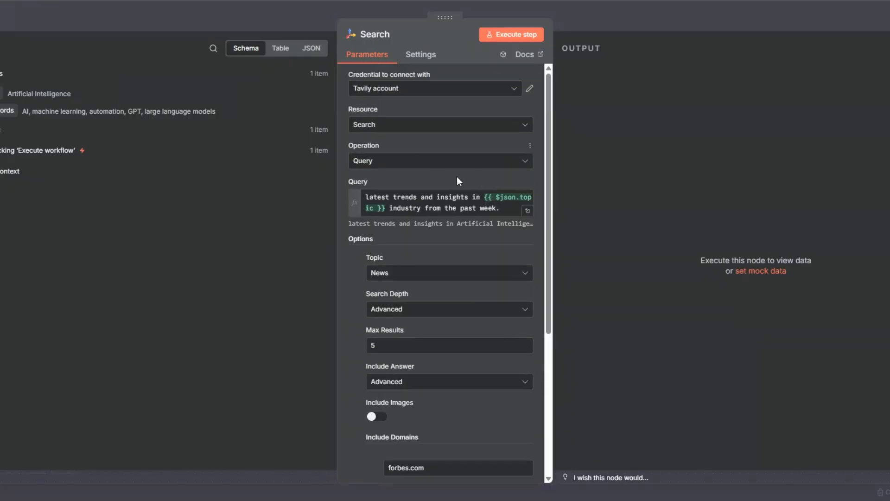
scroll(398, 169, "down", 3)
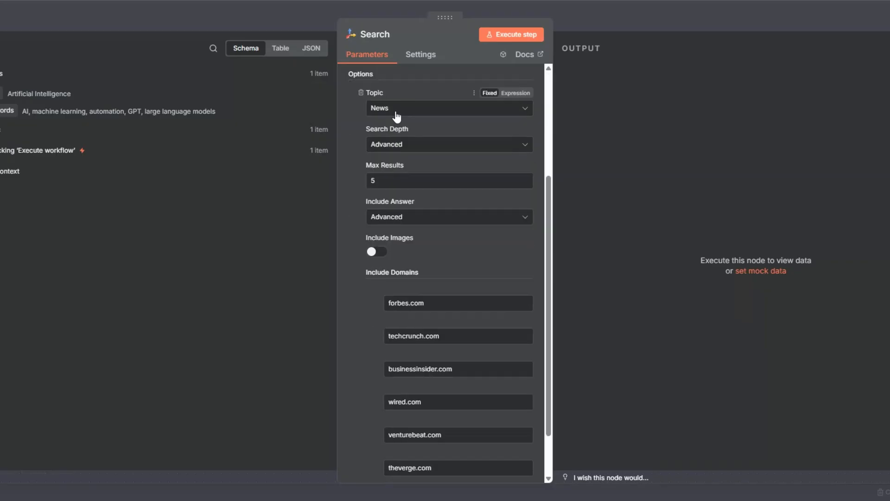
left_click(396, 112)
left_click(395, 112)
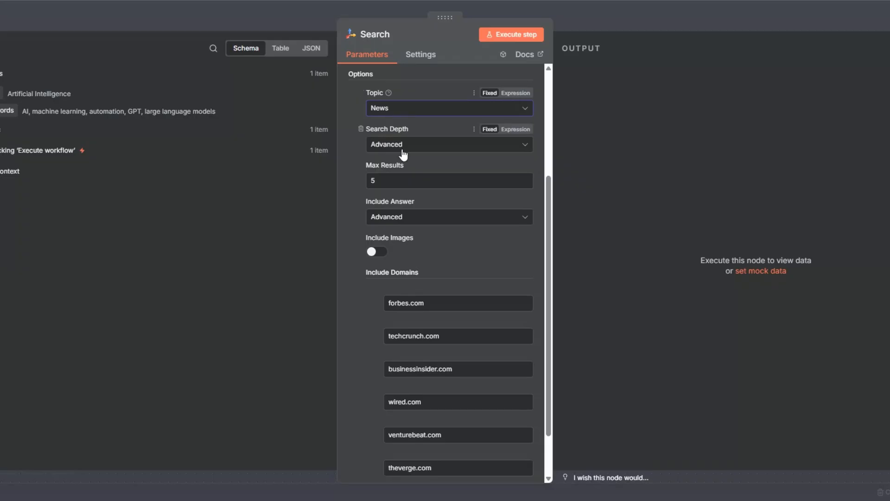
left_click(399, 181)
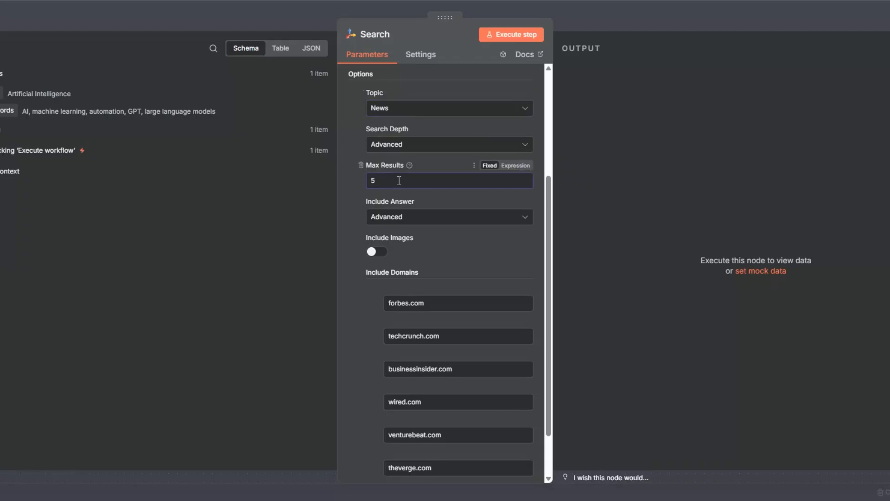
left_click(398, 222)
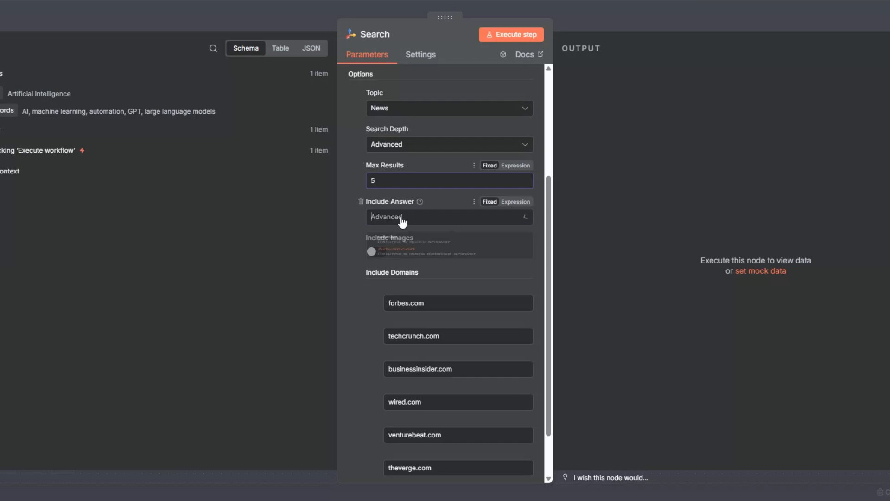
left_click(398, 280)
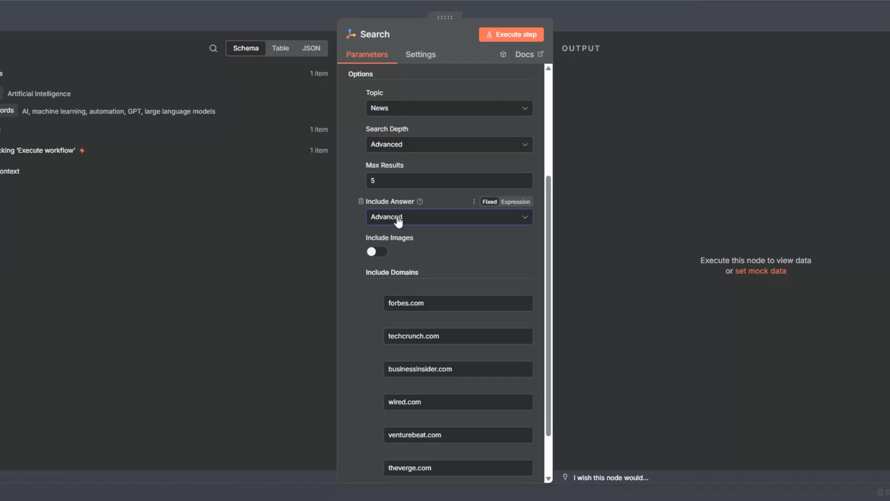
scroll(397, 221, "down", 2)
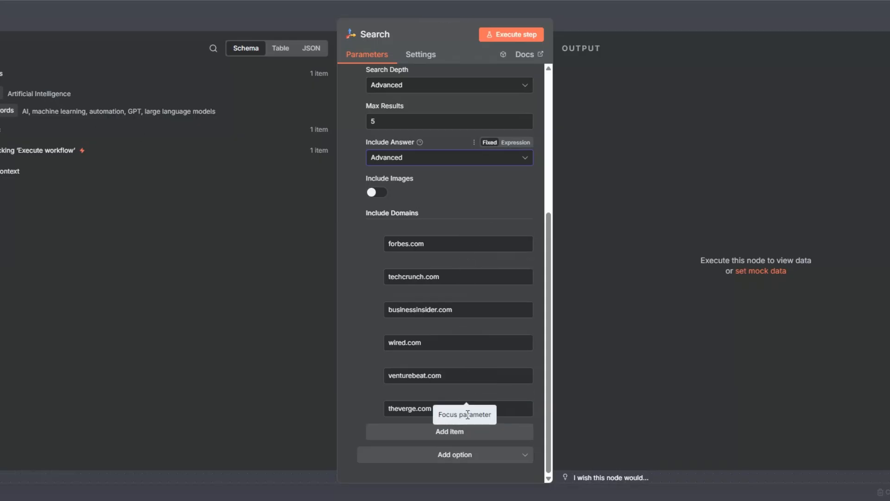
scroll(477, 329, "up", 5)
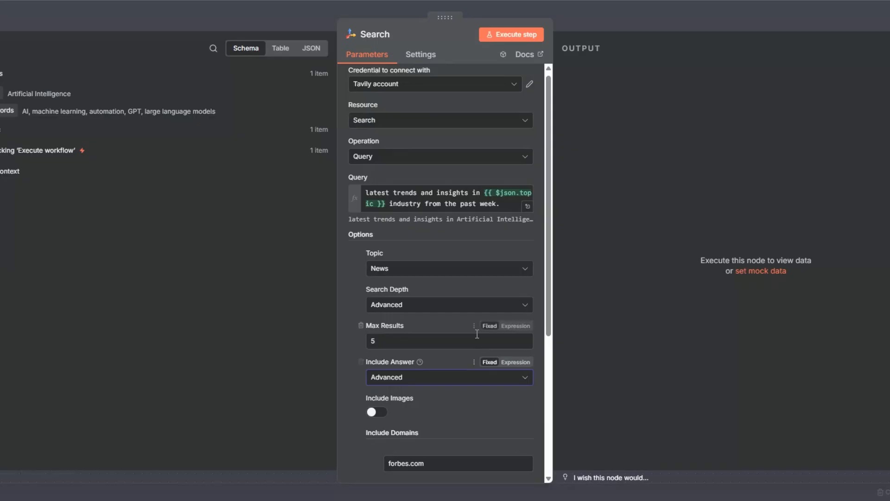
Step: Test-run the Tavily Search node and display its output in Schema view
left_click(512, 37)
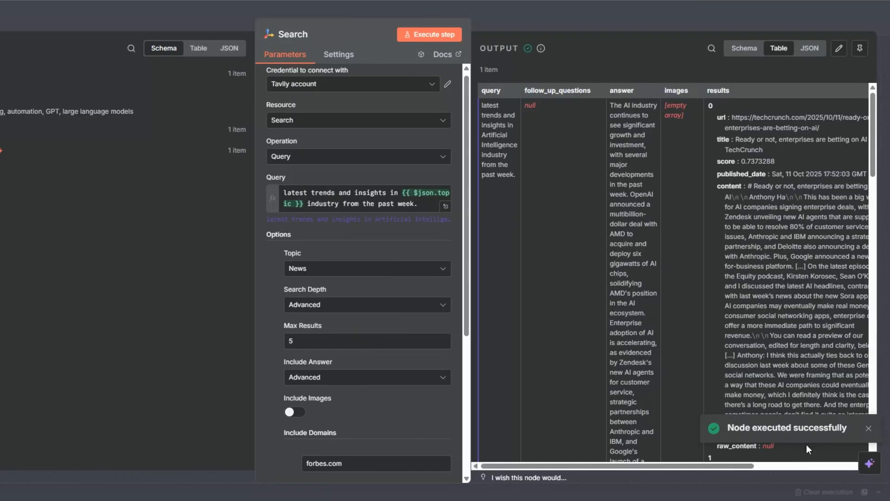
left_click(744, 48)
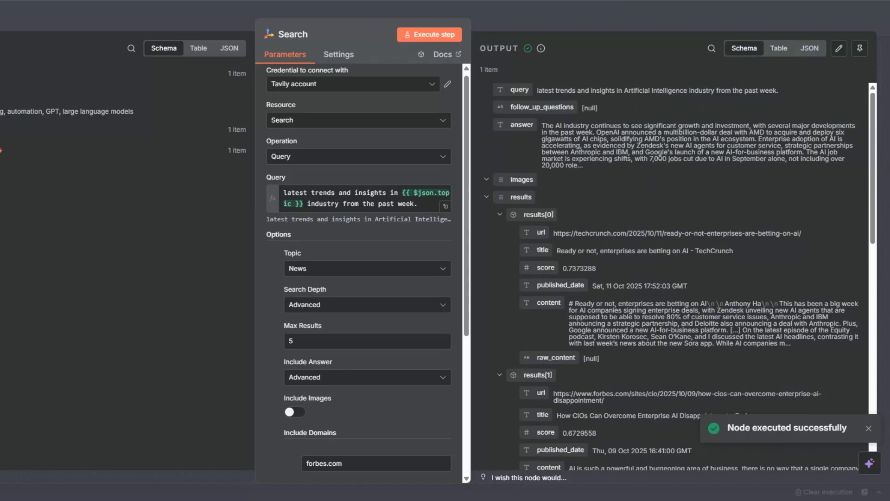
Step: Examine the Search output's answer and each article's URL, title and content, then close the node
scroll(620, 145, "down", 3)
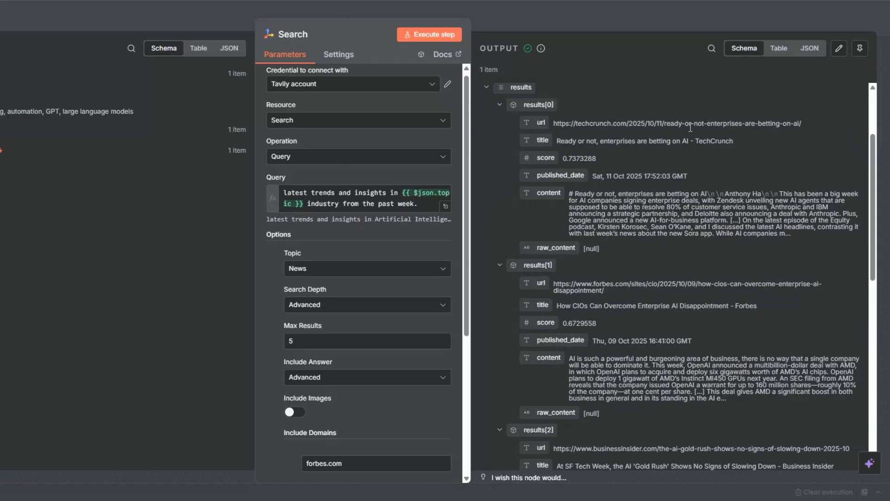
scroll(690, 127, "down", 4)
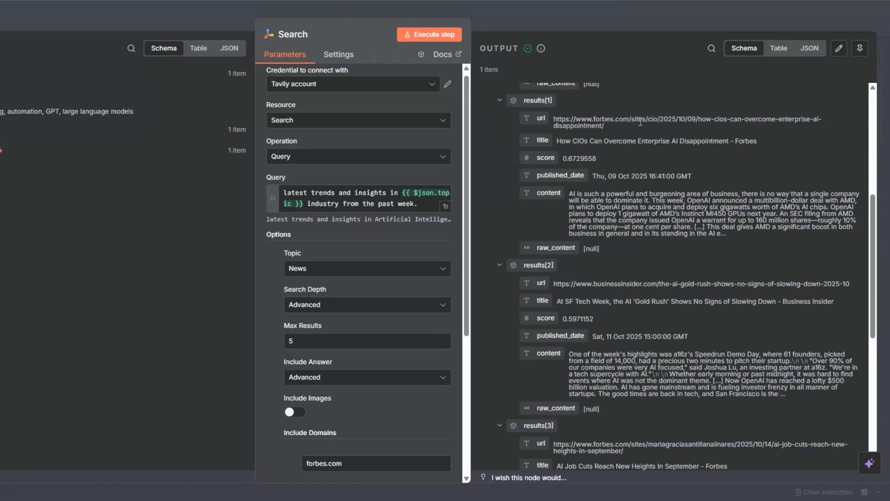
scroll(640, 123, "down", 8)
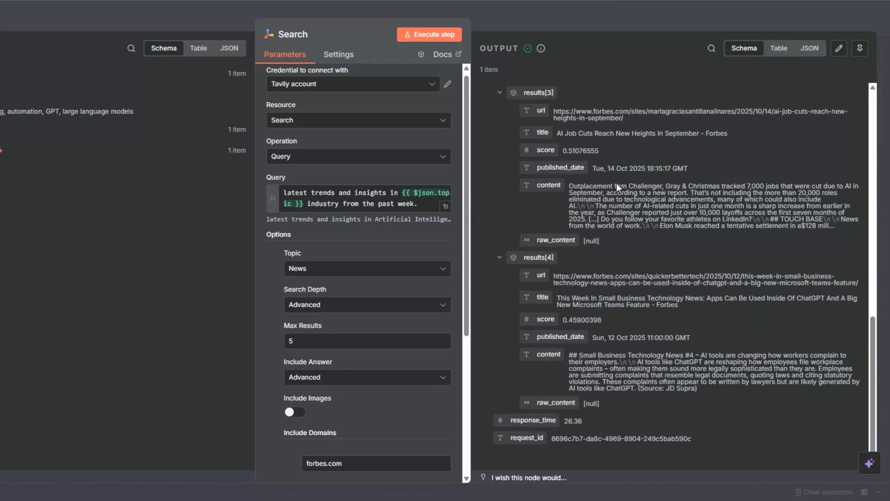
scroll(616, 183, "up", 11)
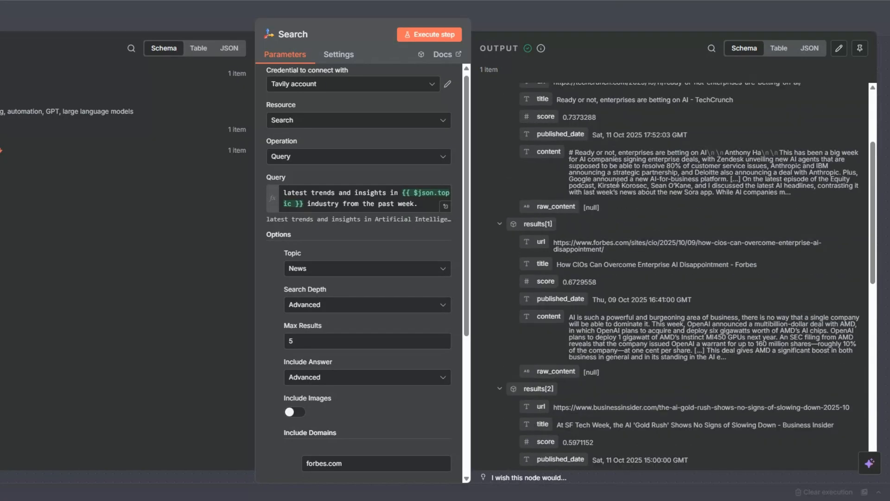
scroll(617, 183, "up", 4)
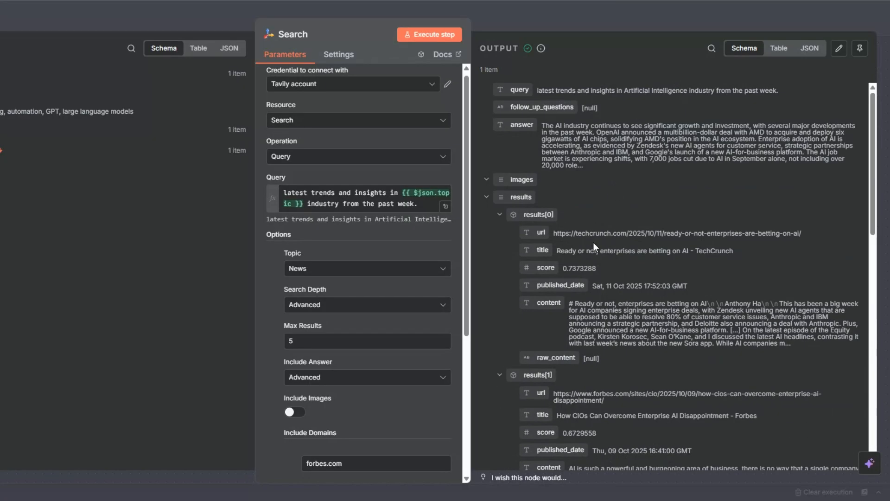
scroll(617, 254, "down", 3)
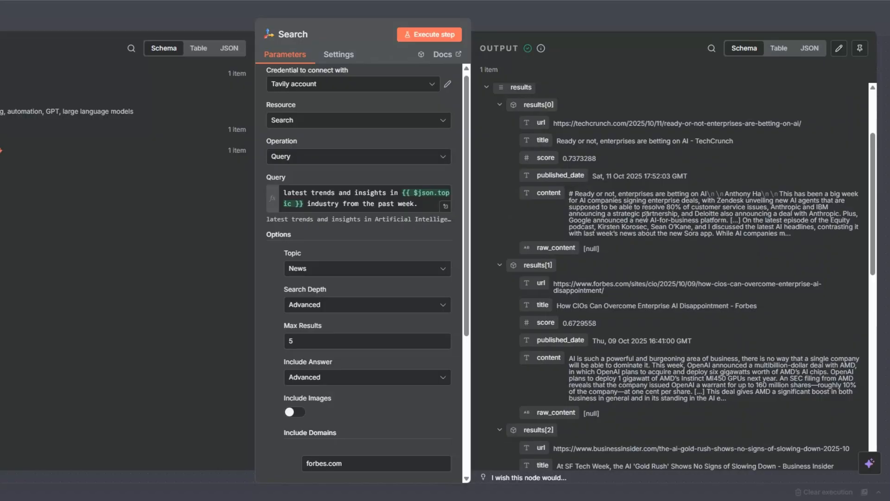
scroll(646, 214, "down", 4)
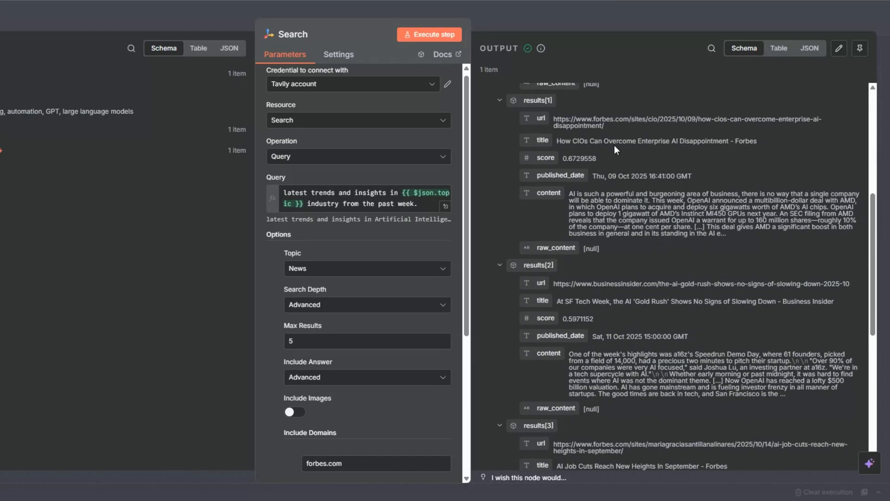
scroll(643, 181, "down", 3)
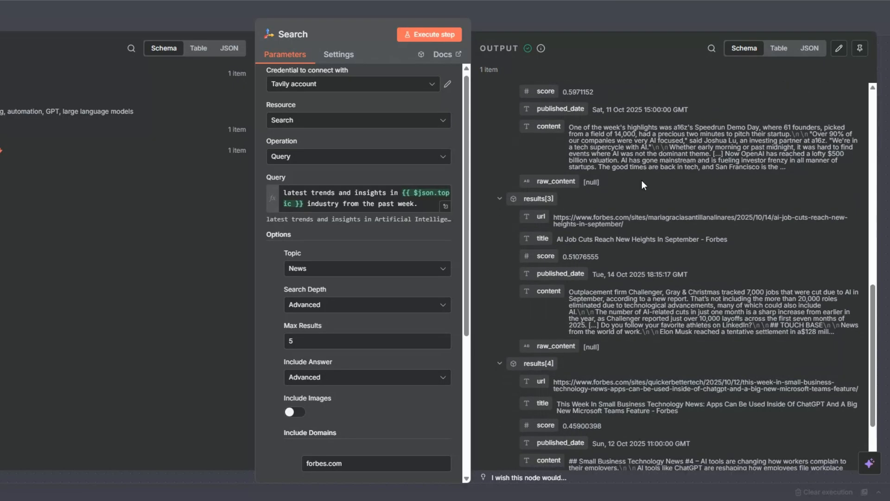
scroll(641, 180, "up", 6)
scroll(642, 183, "up", 5)
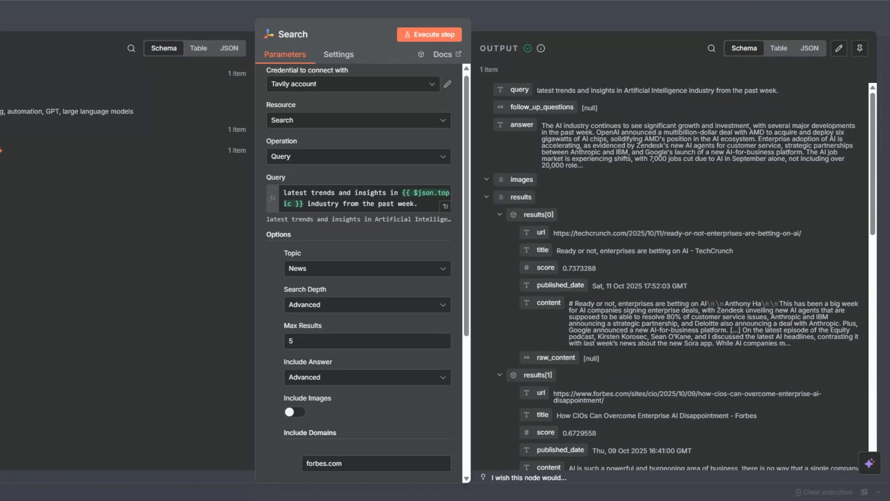
key("Escape")
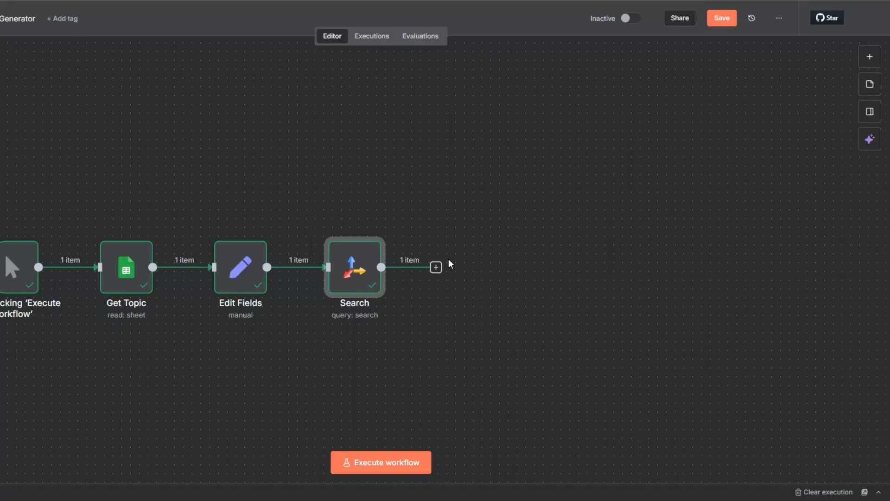
Step: Add an OpenAI node with the Message a model action after the Search node
left_click(436, 267)
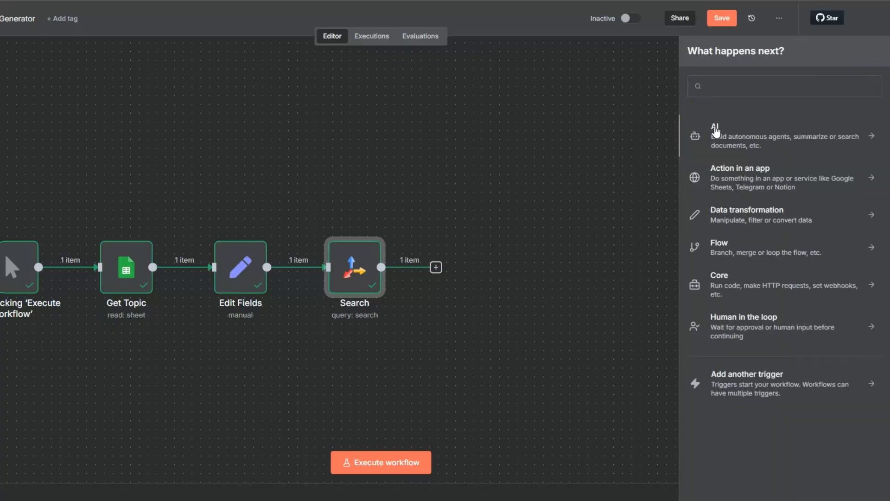
left_click(714, 131)
left_click(721, 315)
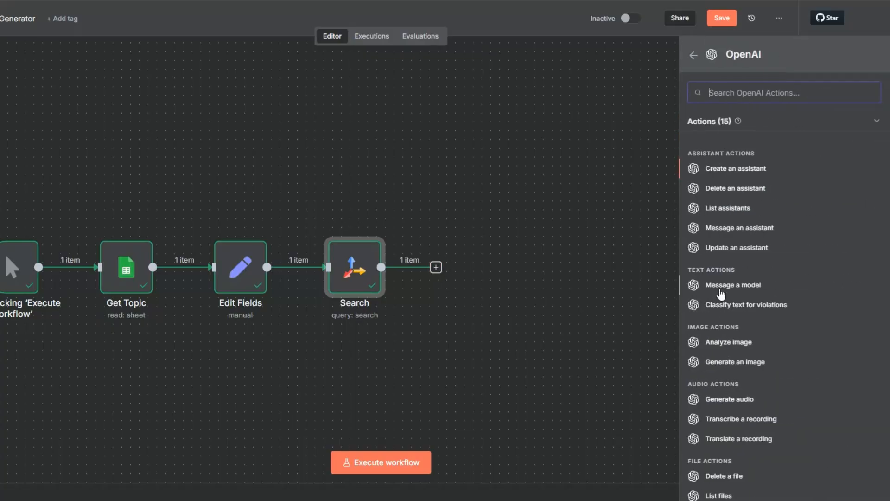
left_click(720, 289)
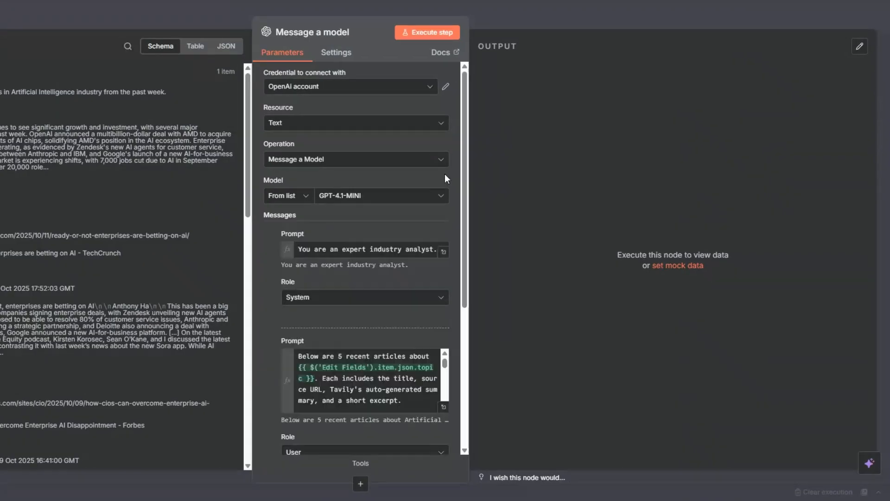
left_click(317, 91)
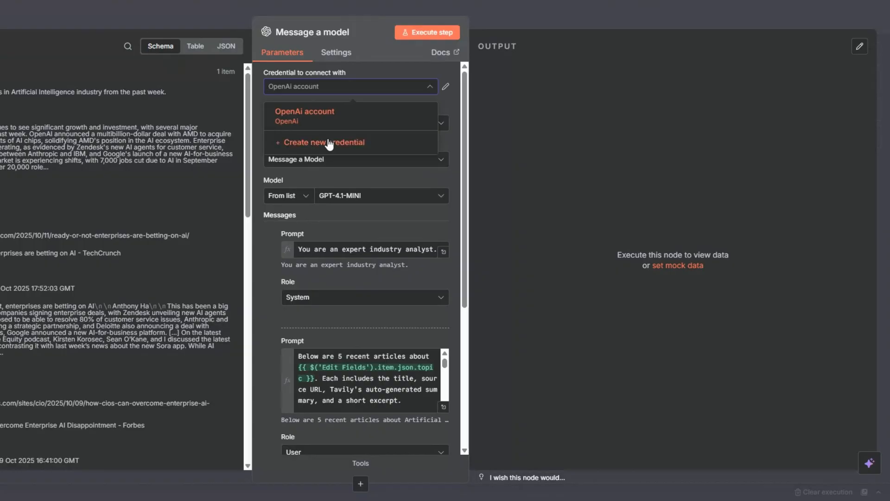
left_click(329, 142)
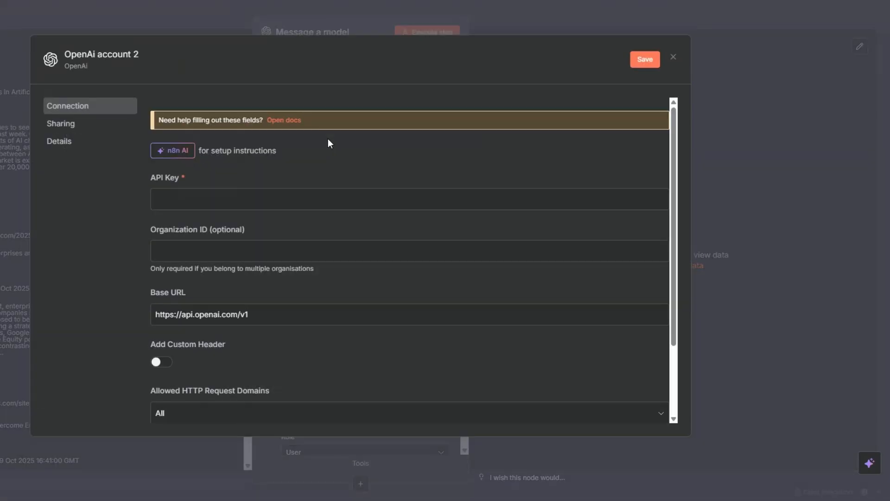
left_click(308, 194)
left_click(672, 57)
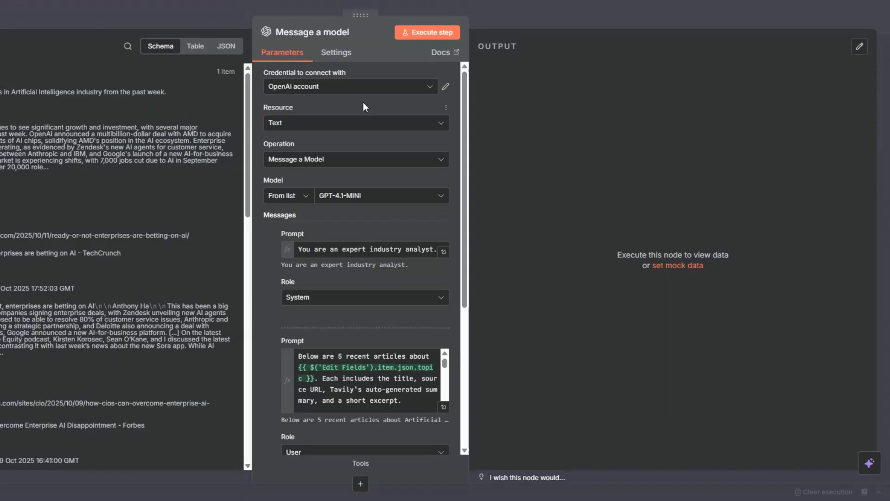
Step: Look through the models available for the Message a model node, keeping GPT-4.1-MINI selected
scroll(363, 106, "down", 1)
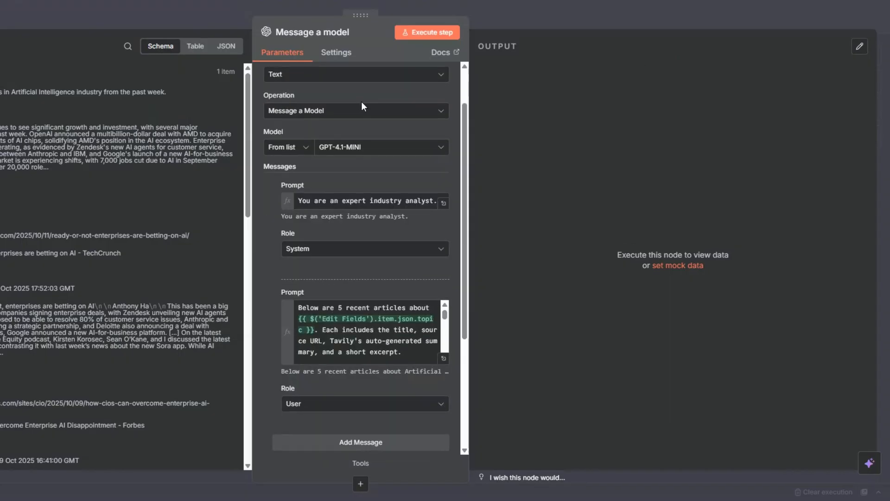
left_click(344, 148)
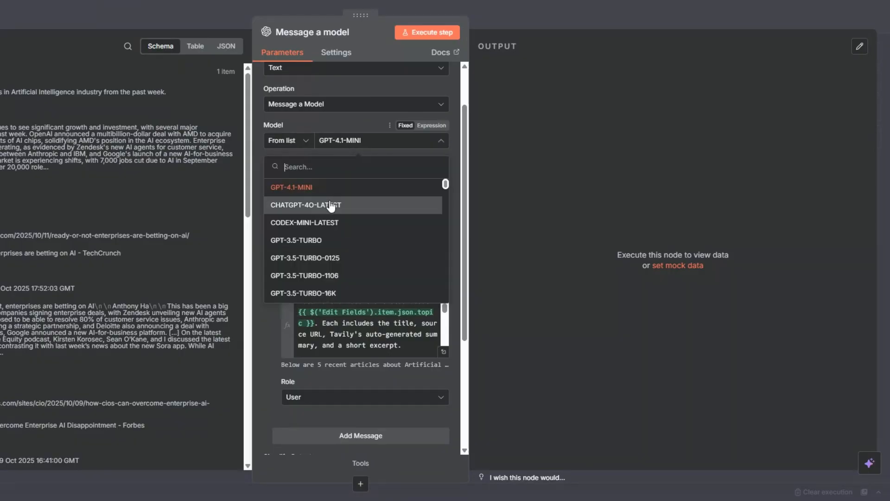
scroll(330, 205, "down", 5)
scroll(330, 206, "down", 1)
scroll(329, 186, "up", 1)
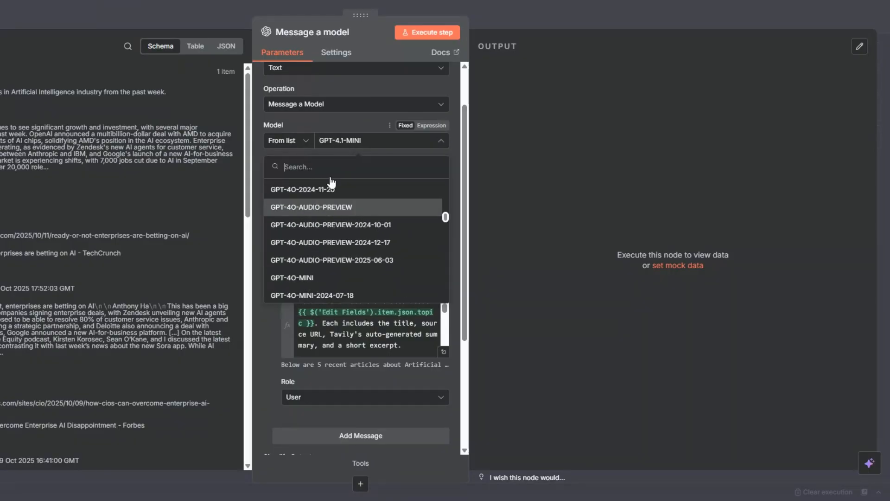
left_click(342, 131)
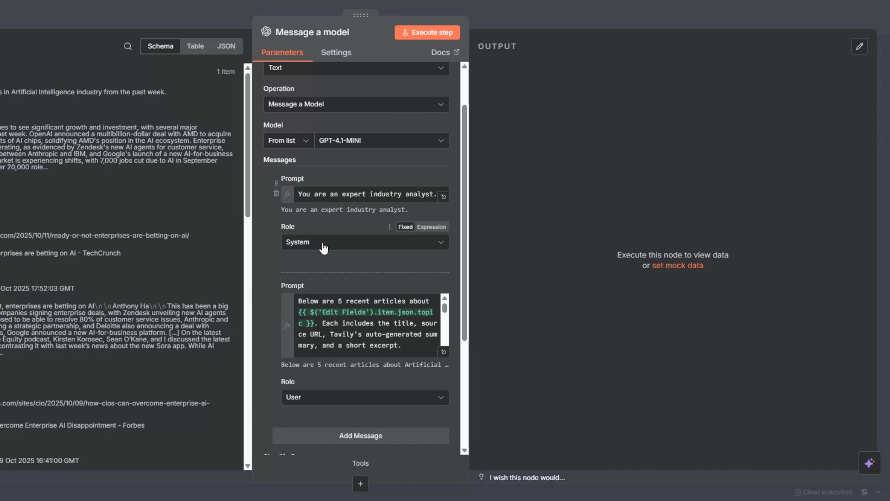
Step: Open the User prompt in the full expression editor and review its task instructions, article references and output format
scroll(435, 345, "down", 3)
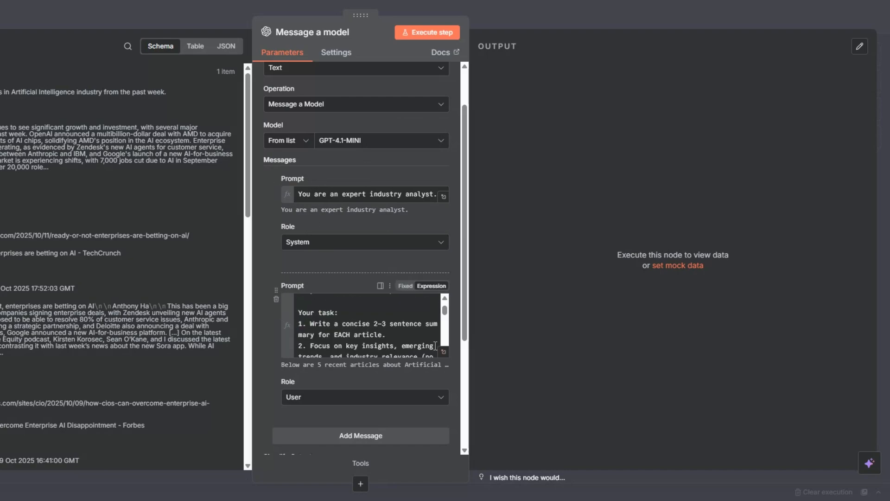
left_click(443, 352)
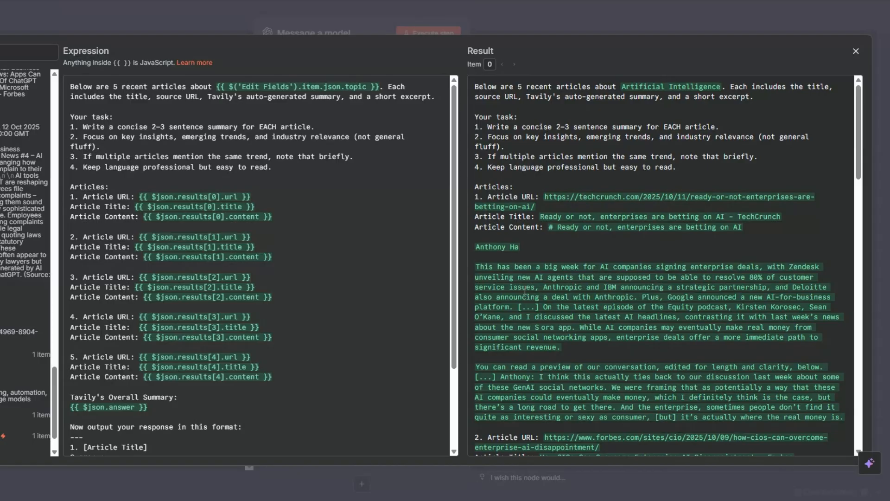
scroll(364, 219, "down", 3)
scroll(122, 151, "up", 2)
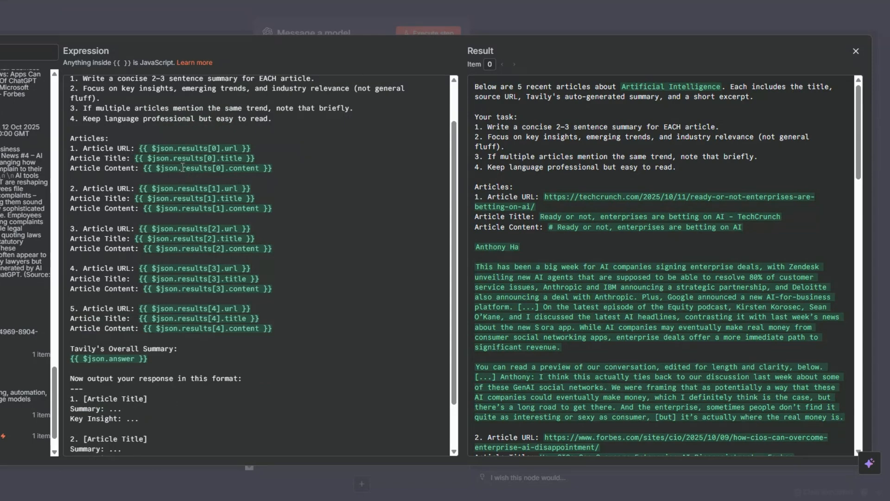
scroll(334, 176, "down", 1)
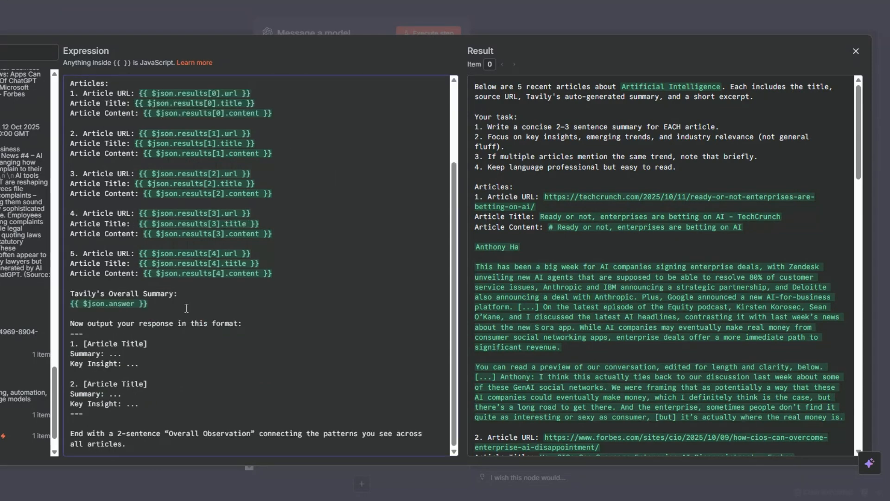
Step: Compare the prompt's article references and output format with the Search node's input data, then close the expression editor
scroll(28, 343, "up", 5)
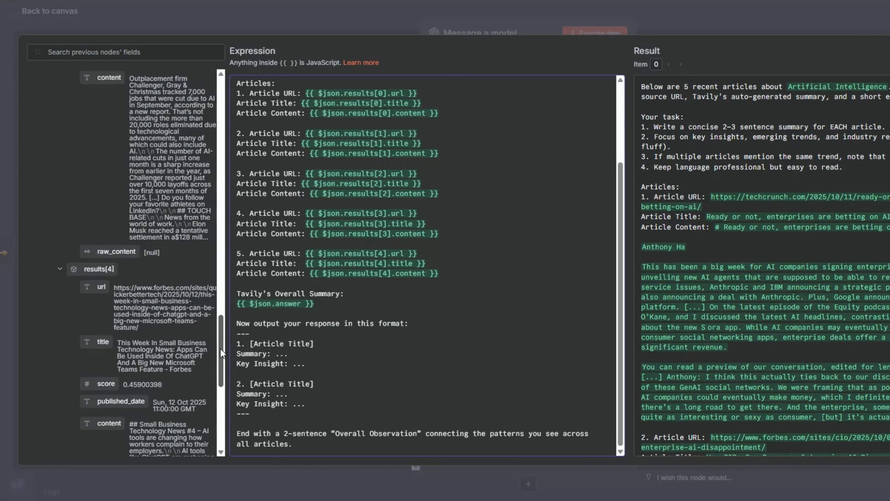
scroll(56, 341, "up", 5)
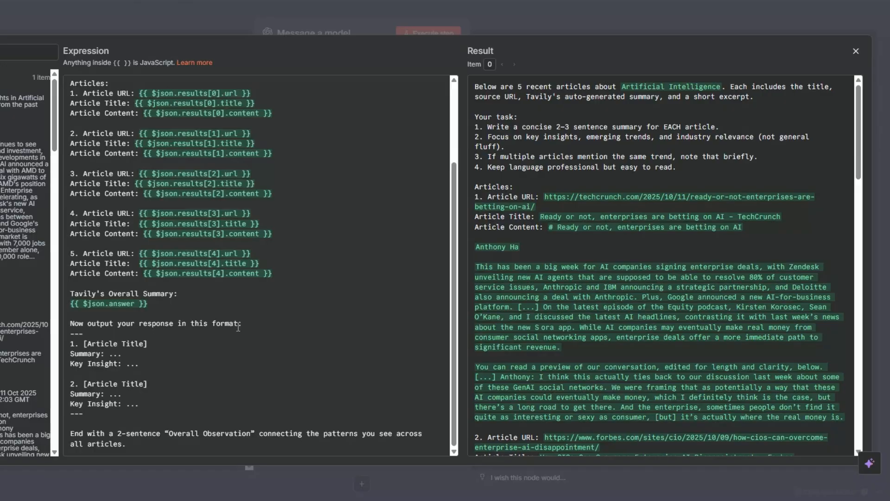
left_click(145, 366)
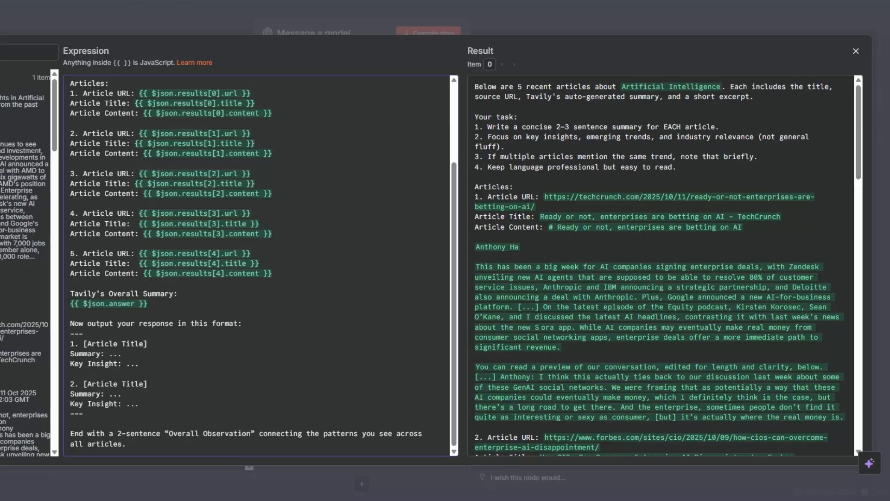
key("Escape")
Step: Run the Message a model node on its own and show its output as a table
scroll(345, 237, "down", 3)
scroll(351, 239, "up", 3)
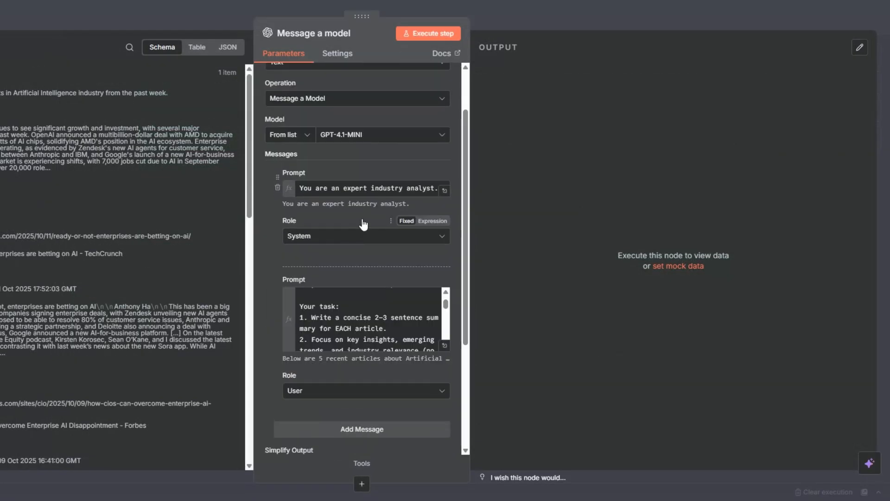
left_click(423, 35)
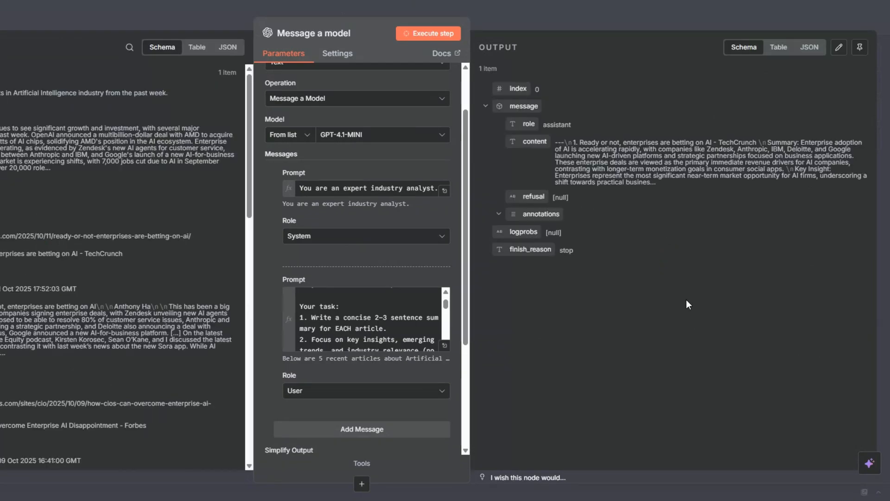
left_click(778, 47)
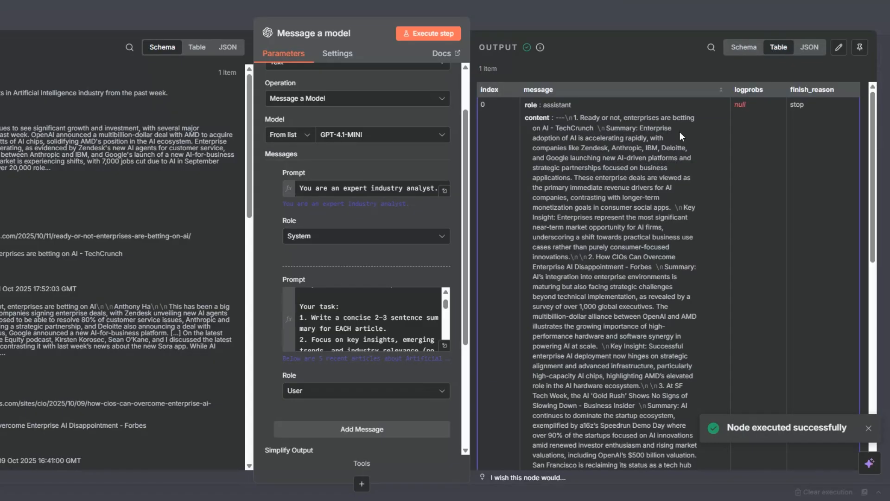
Step: Examine each article's summary and key insight and the Overall Observation in the model output, then close the node
scroll(680, 132, "down", 15)
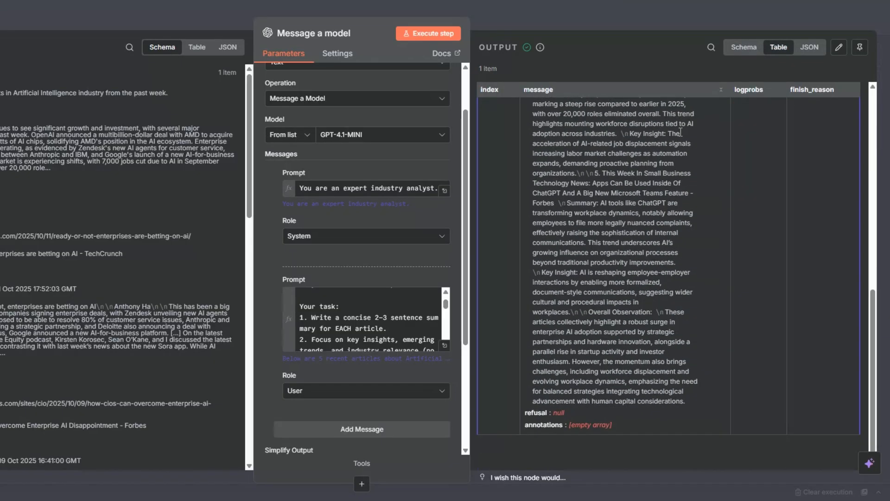
scroll(680, 132, "up", 15)
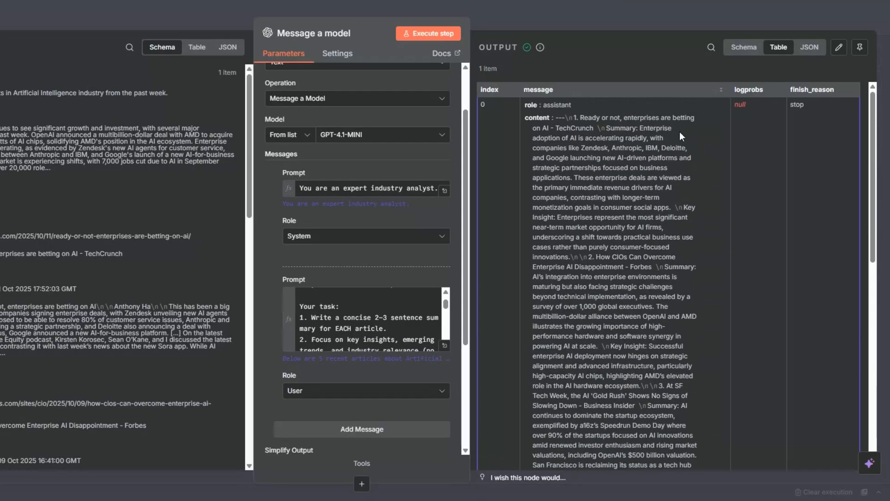
scroll(679, 132, "down", 3)
left_click_drag(582, 147, 659, 215)
scroll(658, 211, "up", 3)
left_click_drag(574, 118, 664, 228)
left_click_drag(585, 256, 692, 377)
scroll(692, 376, "down", 7)
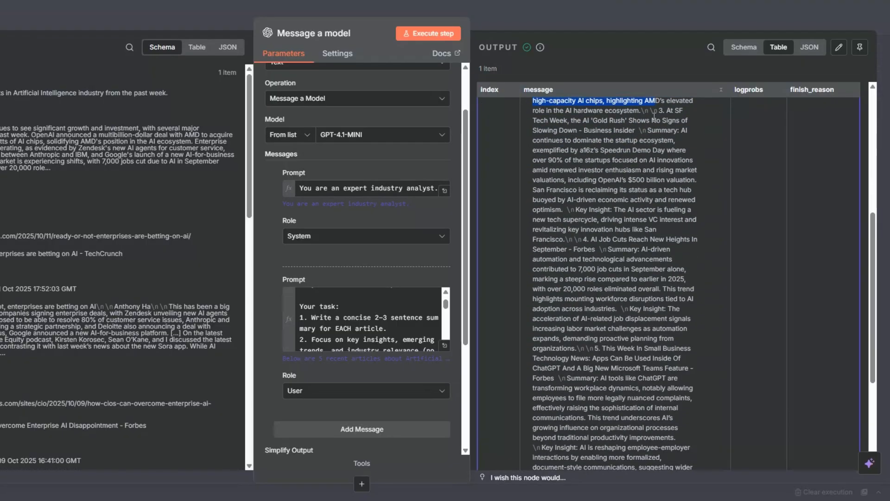
left_click_drag(659, 110, 689, 208)
left_click_drag(570, 239, 690, 348)
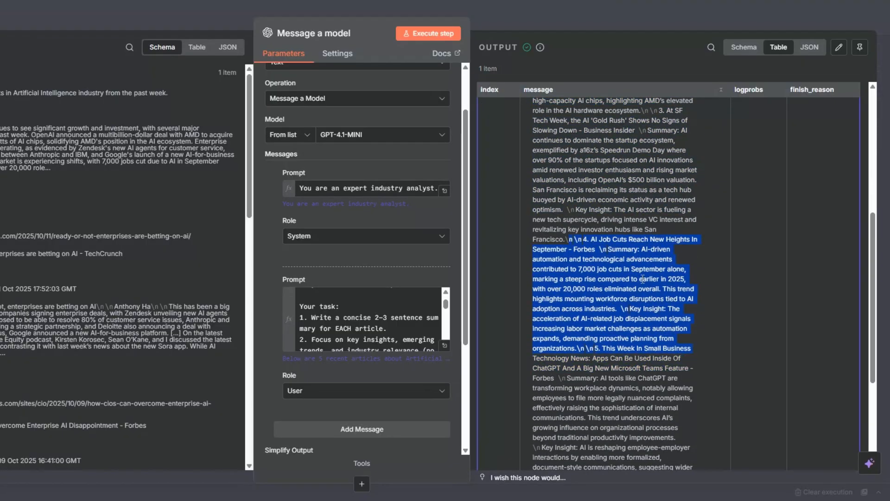
scroll(622, 269, "down", 3)
scroll(622, 268, "down", 2)
left_click(607, 195)
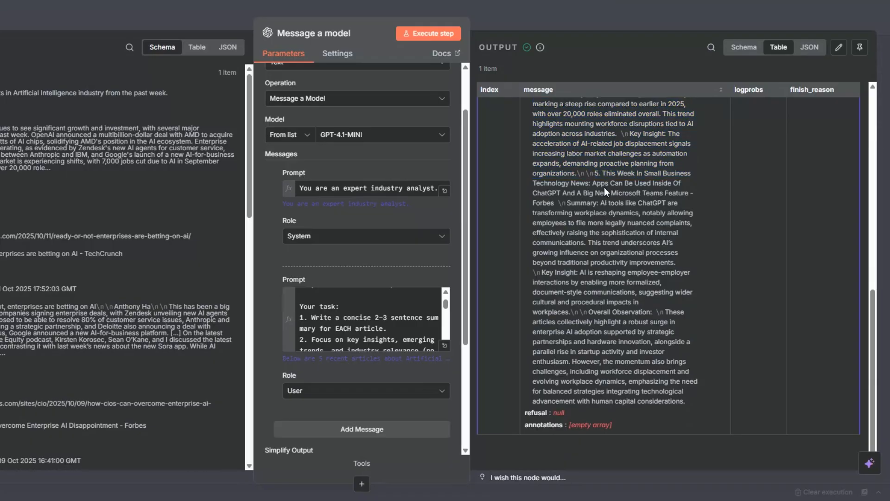
left_click_drag(596, 174, 673, 293)
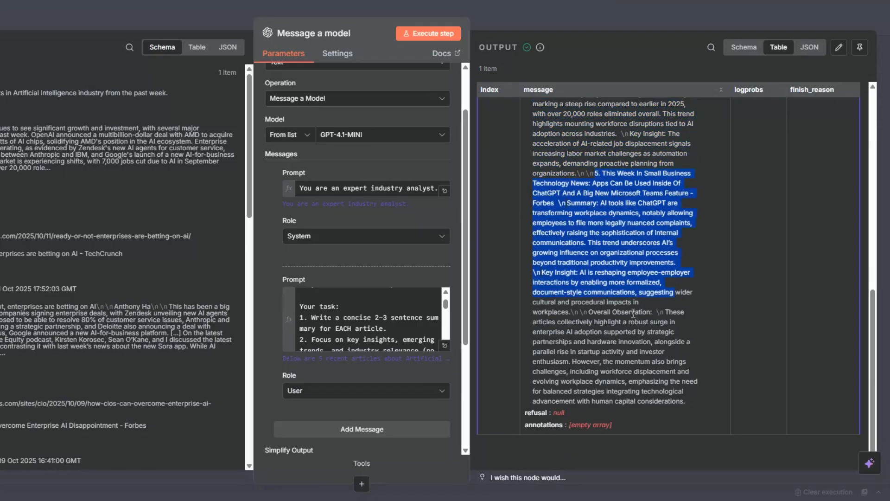
left_click_drag(590, 312, 699, 401)
left_click(558, 273)
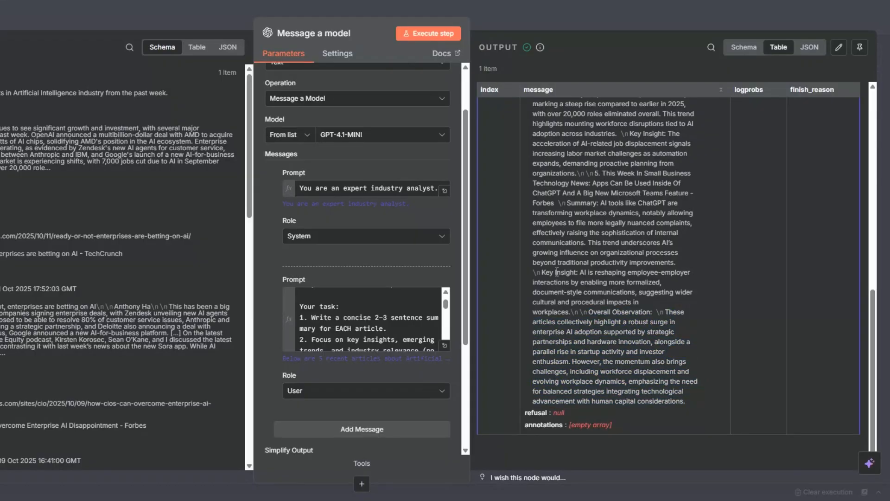
key("Escape")
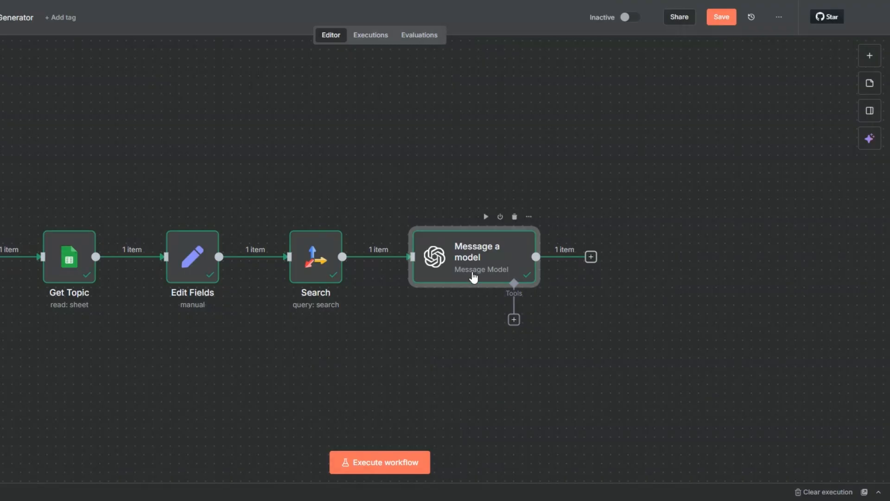
Step: Rename the Message a model node as Summarize Articles and save the workflow
key("F2")
type("Summarize Articles")
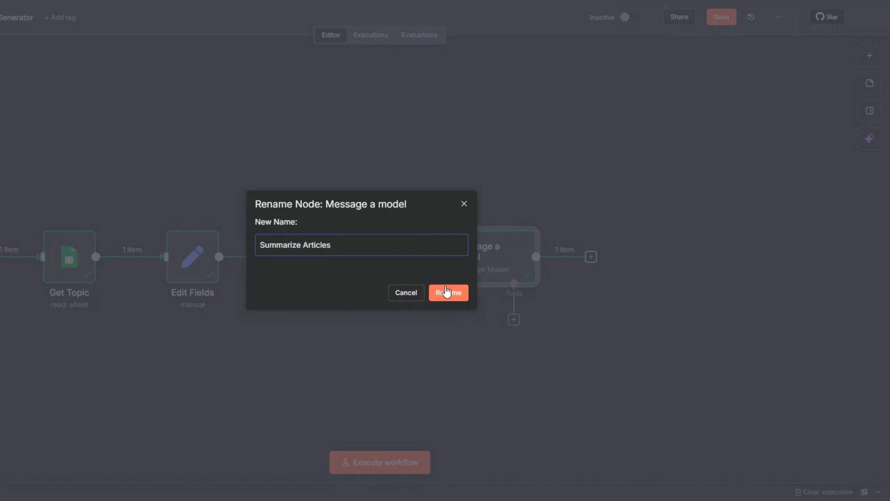
left_click(447, 294)
key("ctrl+s")
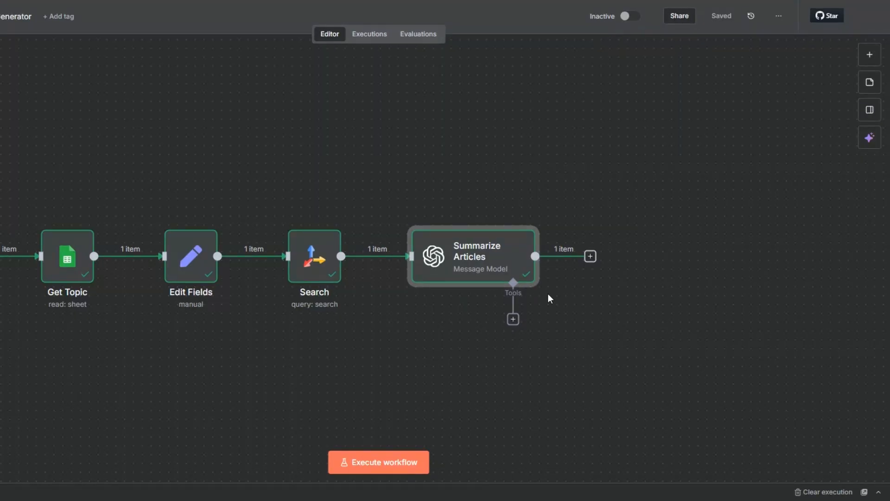
Step: Add a second OpenAI node with the Message a model action after the Summarize Articles node
key("minus")
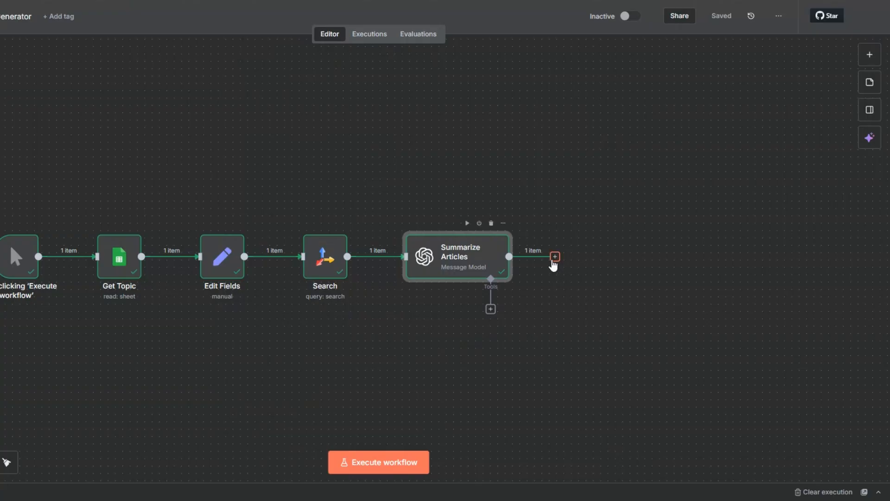
left_click(554, 258)
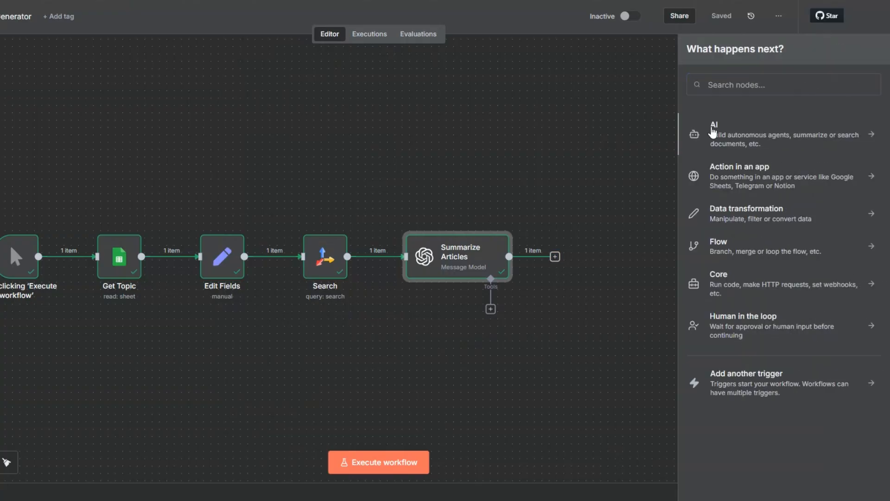
left_click(712, 132)
left_click(717, 314)
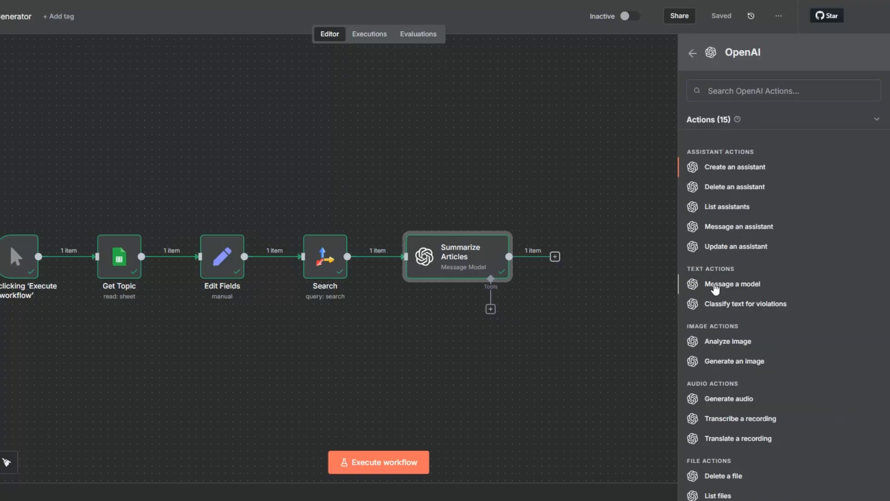
left_click(715, 284)
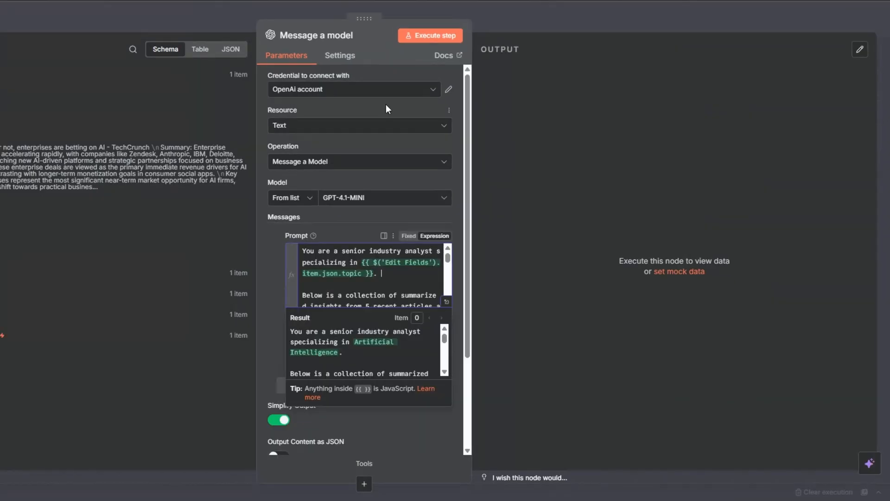
Step: Open the new node's User prompt in the full expression editor and remove the asterisks around "Industry Trend Summary"
left_click(373, 232)
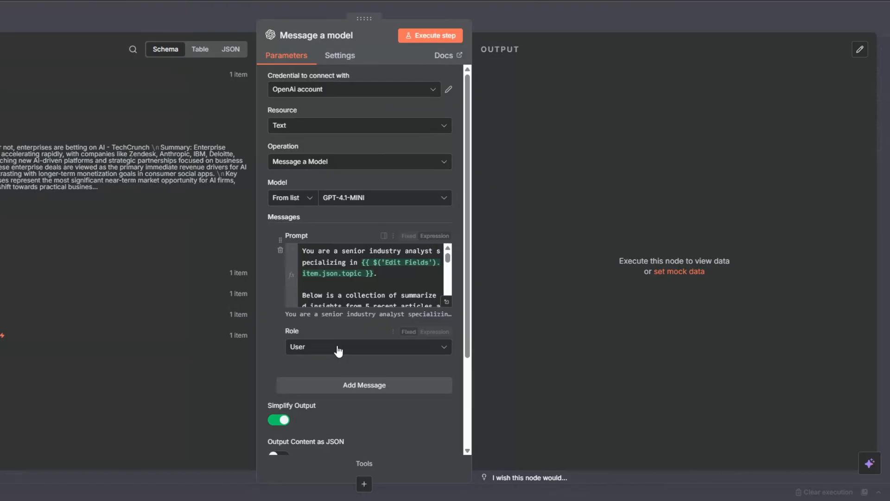
left_click(446, 303)
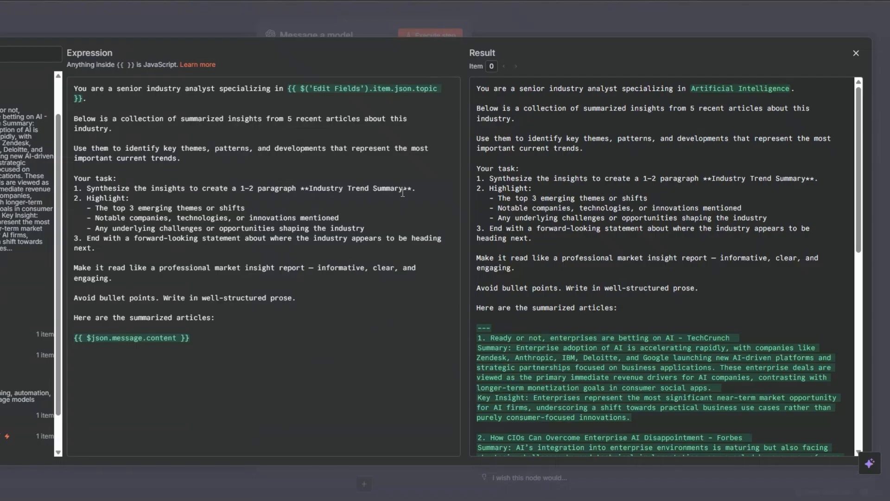
left_click(293, 100)
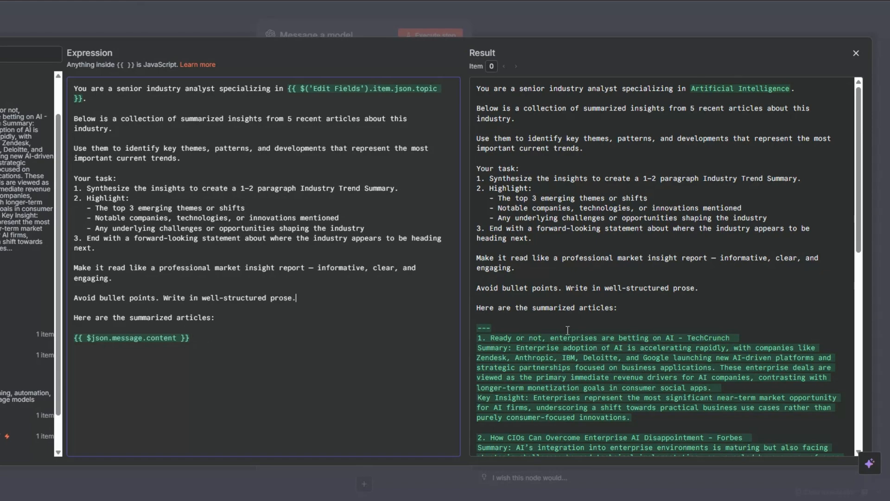
Step: Check the resolved prompt to see how the summarized articles and Overall Observation are inserted, then close the expression editor
scroll(568, 330, "down", 5)
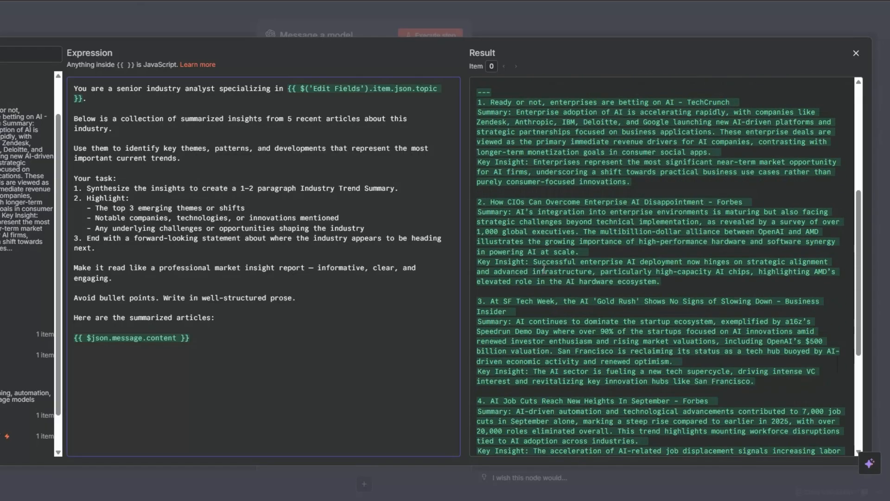
scroll(543, 269, "up", 2)
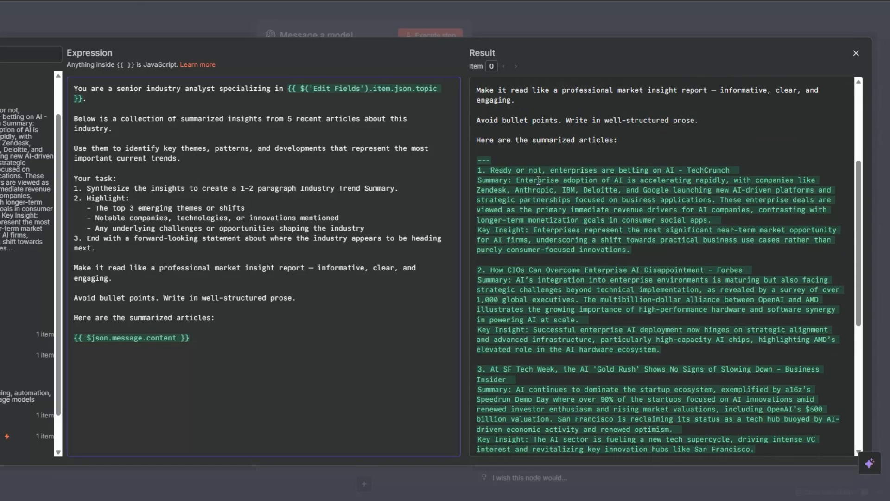
scroll(538, 181, "down", 2)
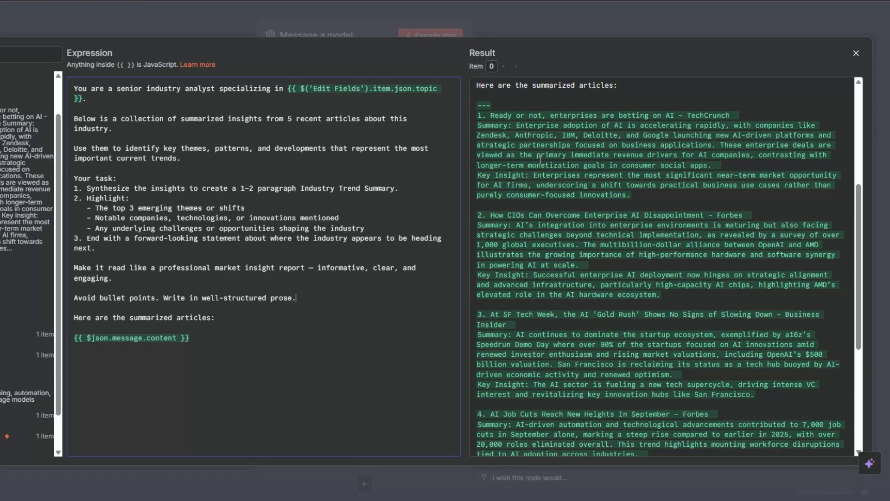
scroll(541, 231, "down", 8)
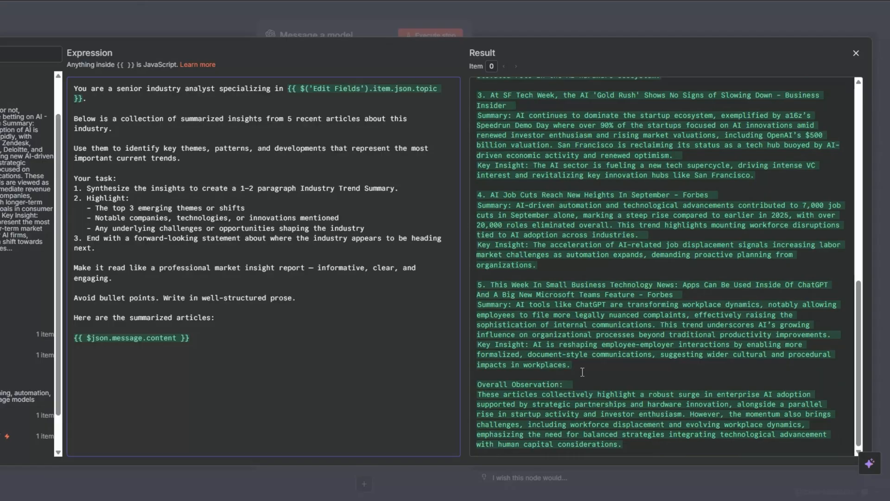
key("Escape")
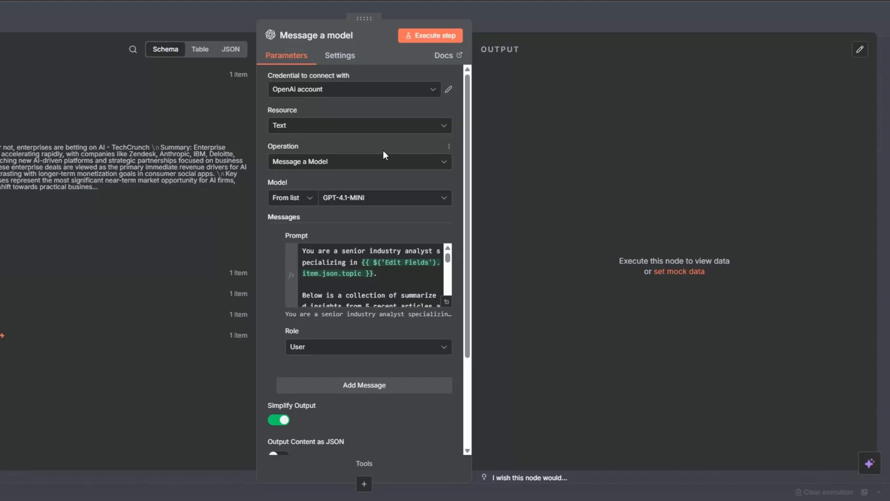
Step: Run the new Message a model node, read through the generated industry trend summary and close the node
left_click(422, 37)
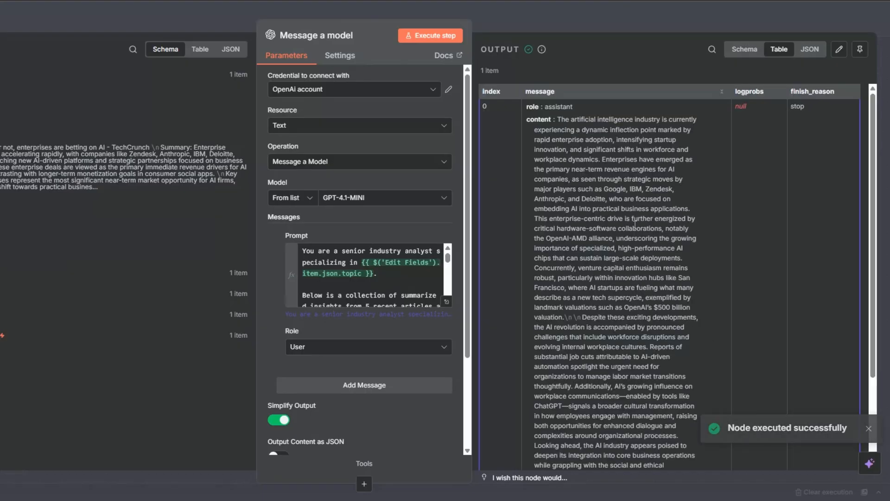
scroll(634, 225, "down", 5)
scroll(634, 224, "up", 5)
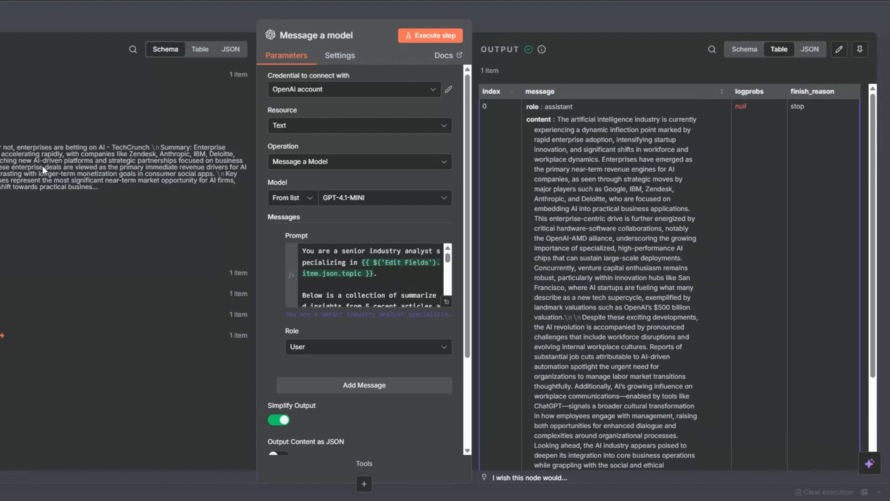
left_click(4, 314)
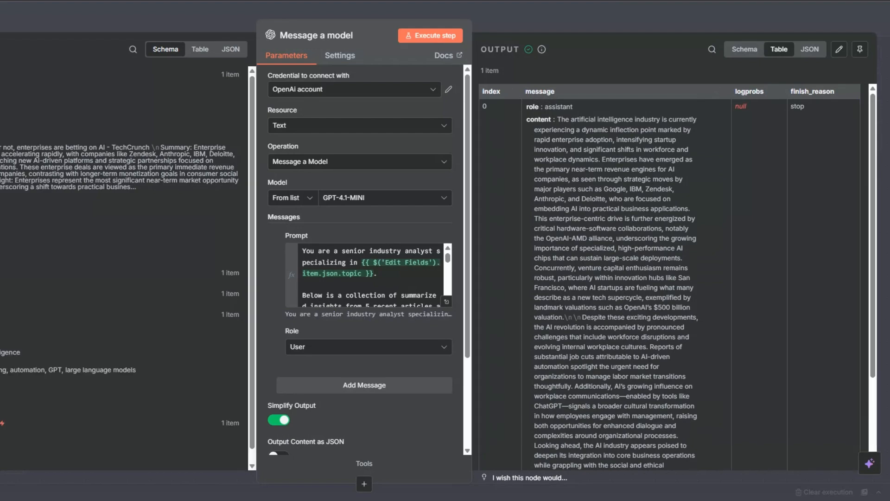
key("Escape")
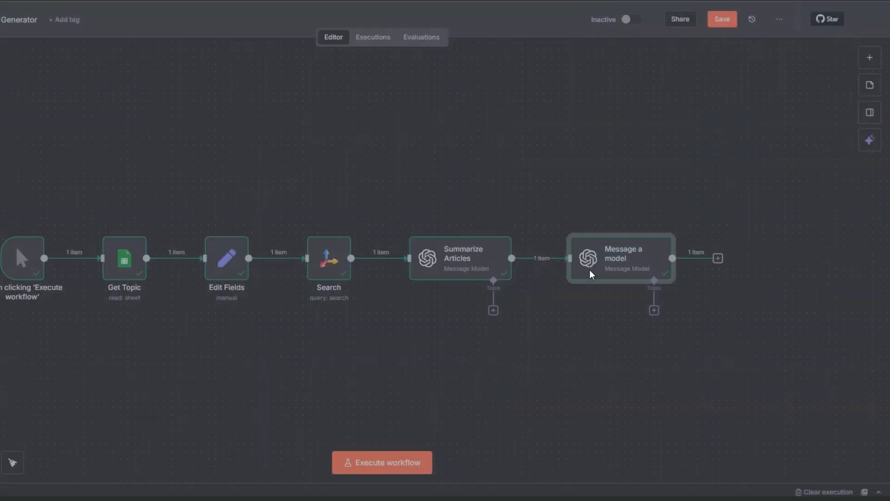
Step: Rename the second OpenAI node as AI Trend Analysis and save the workflow
key("F2")
type("AI Trend Analysis")
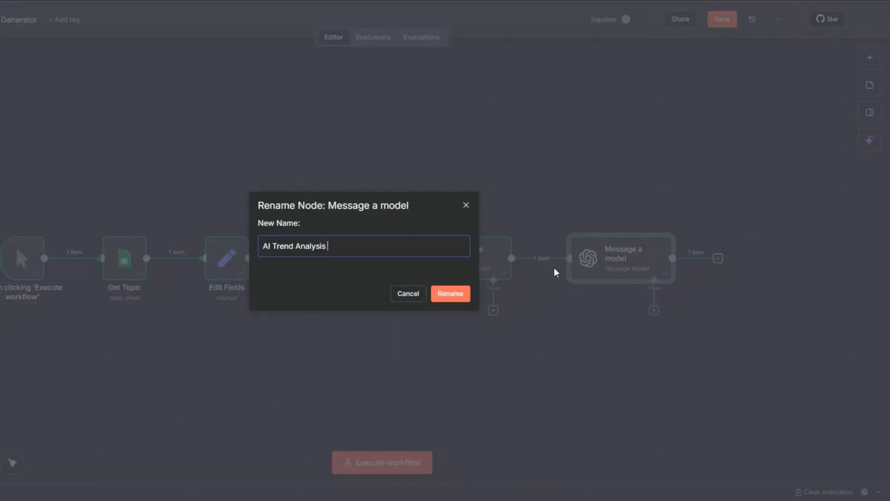
left_click(437, 295)
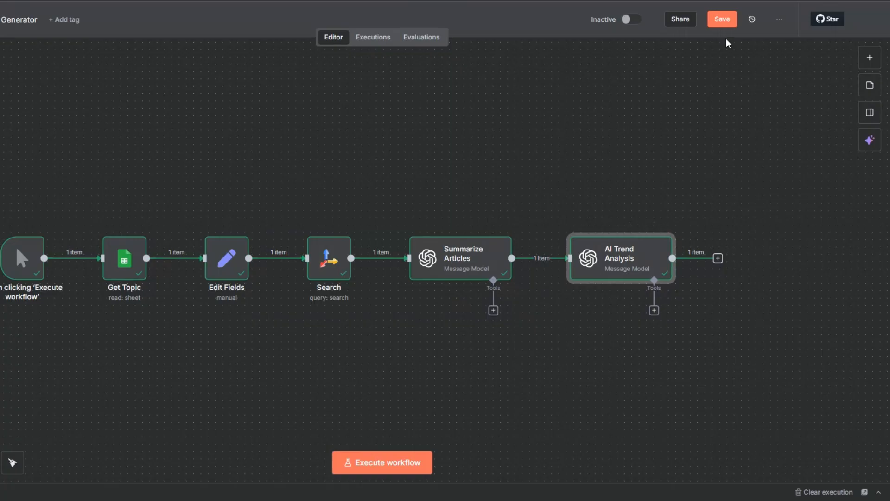
left_click(721, 21)
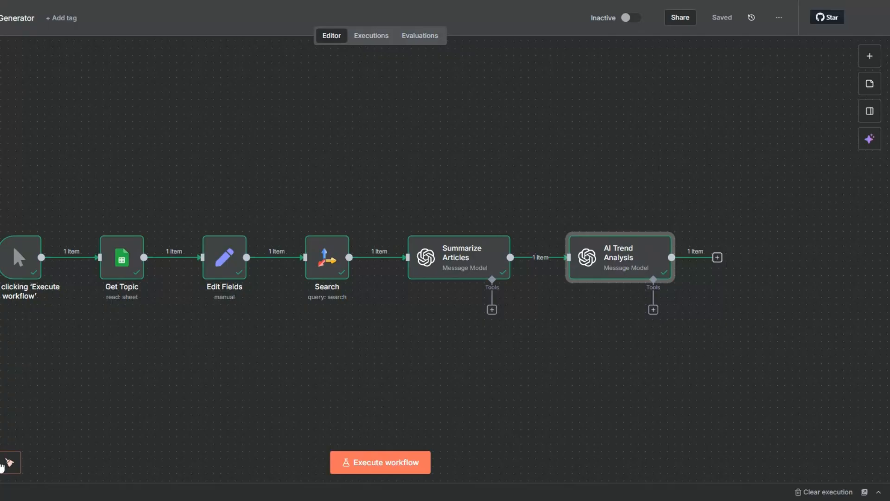
Step: Tidy up the arrangement of the workflow's nodes on the canvas
left_click(10, 461)
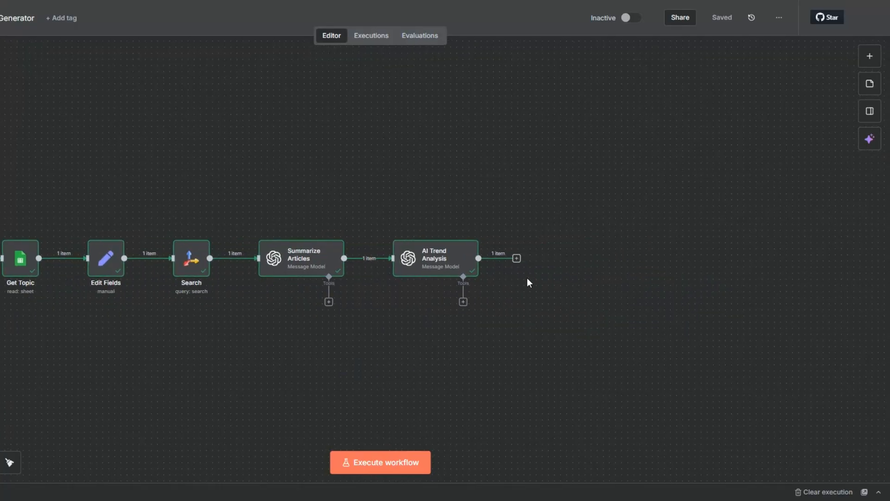
Step: Add a Wait node after AI Trend Analysis with its default settings and return to the canvas
left_click(516, 258)
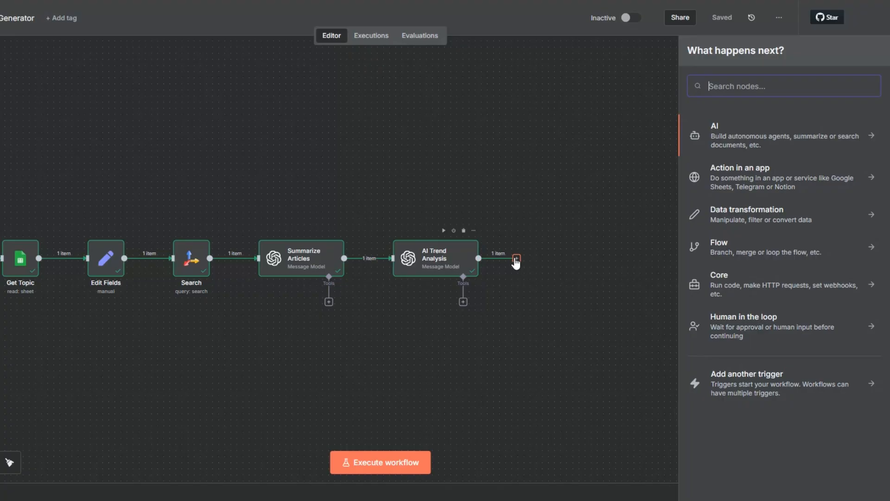
type("wai")
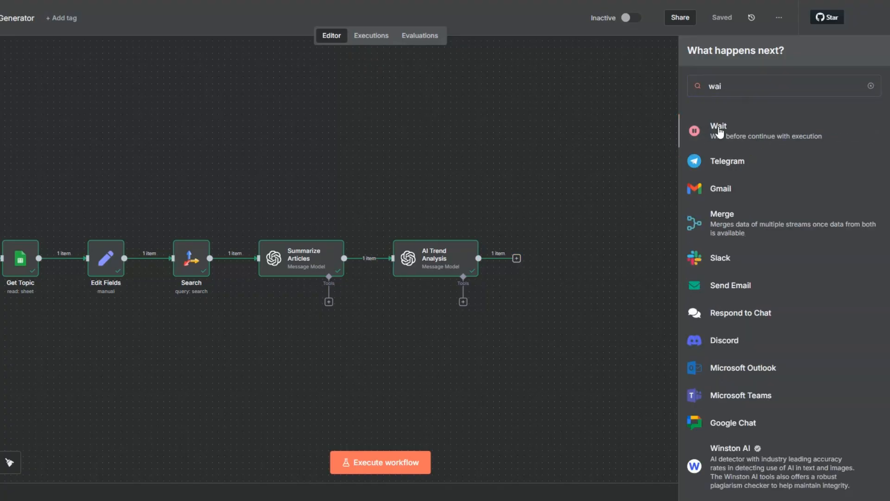
left_click(719, 131)
key("Escape")
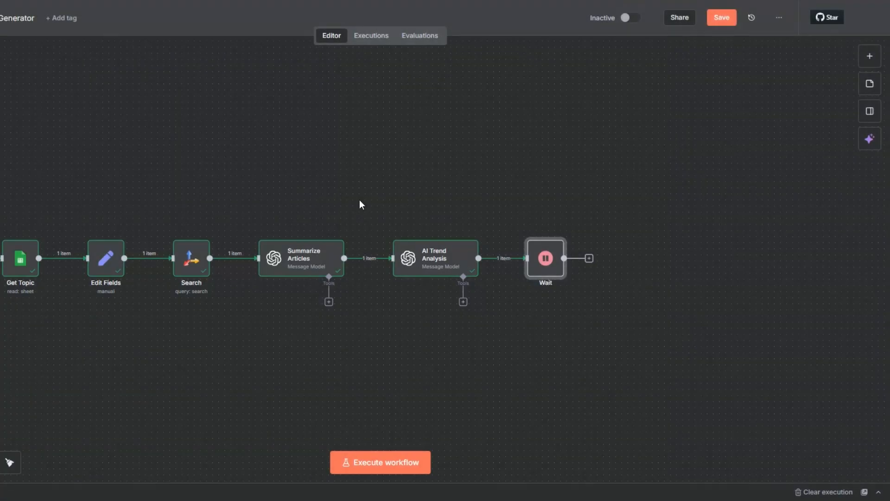
Step: Rename the Wait node as Wait 5 Seconds and run it
key("F2")
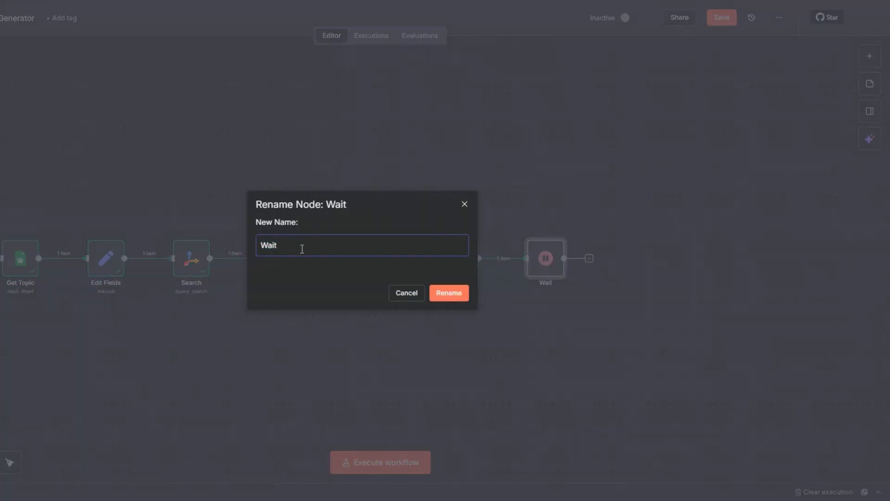
type("5 Seconds")
left_click(444, 293)
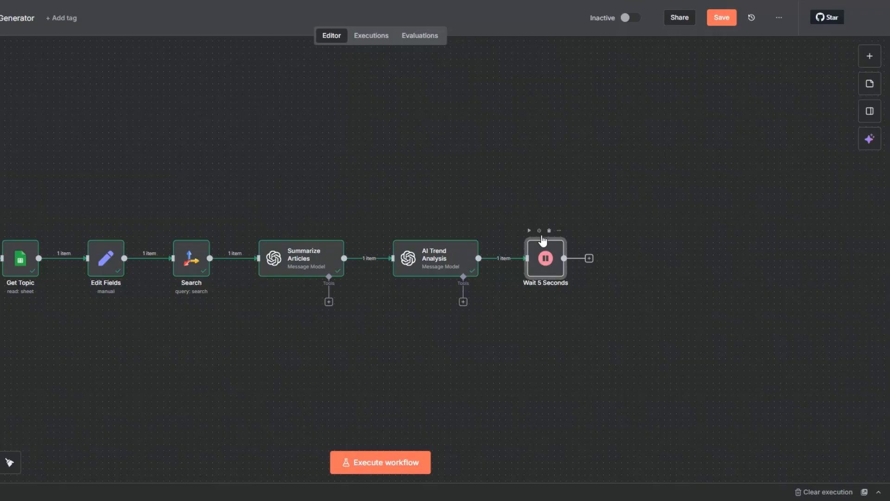
left_click(529, 230)
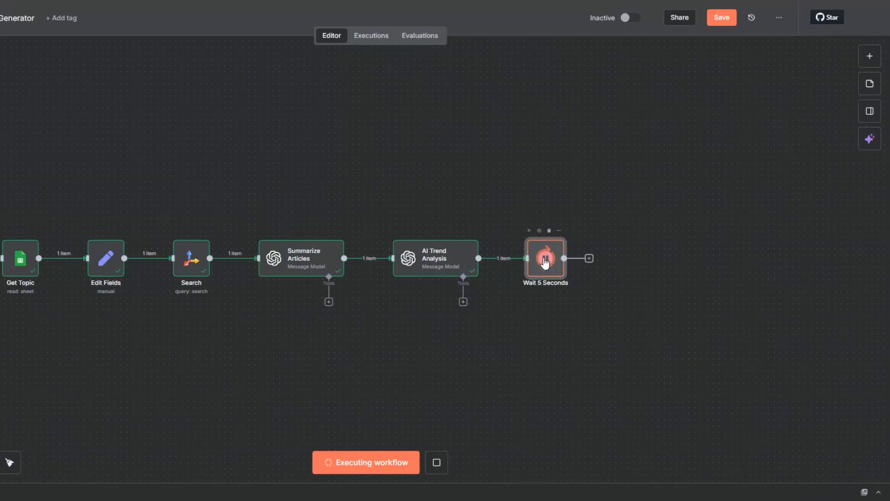
Step: Add a Google Docs node with the Create a document action after Wait 5 Seconds
left_click(601, 259)
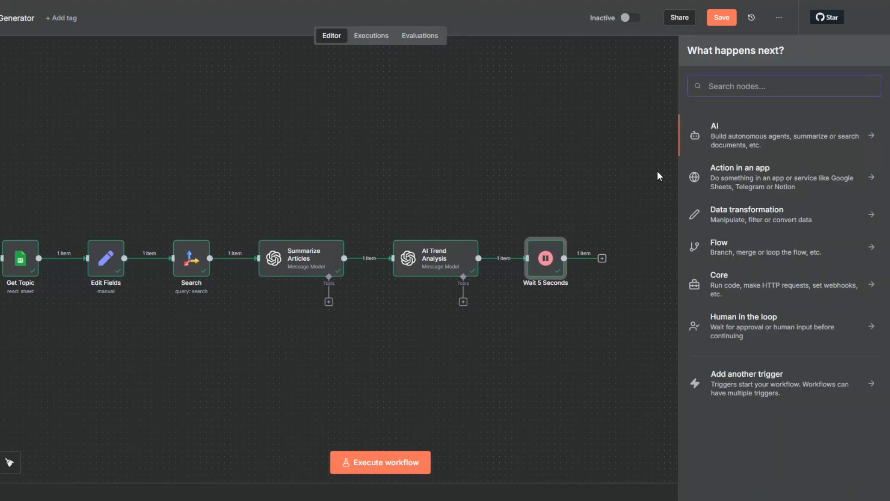
type("goo")
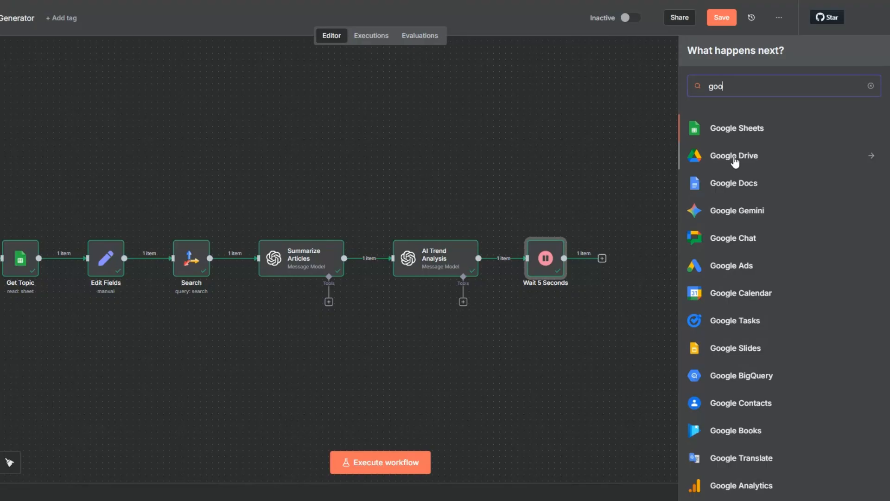
left_click(729, 180)
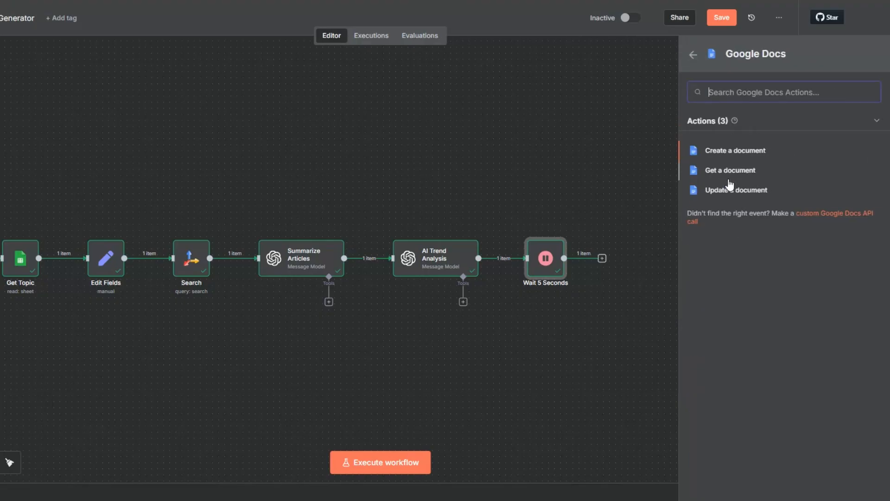
left_click(726, 155)
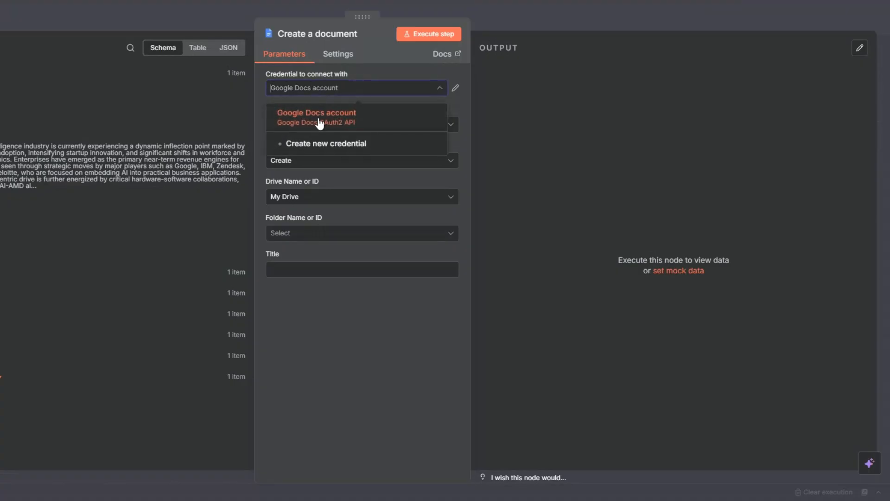
left_click(324, 143)
scroll(360, 195, "down", 2)
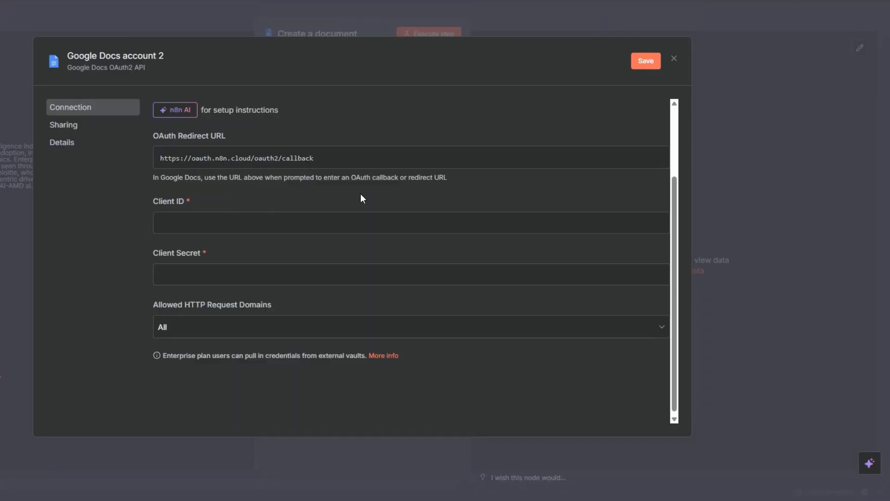
left_click(196, 217)
left_click(186, 268)
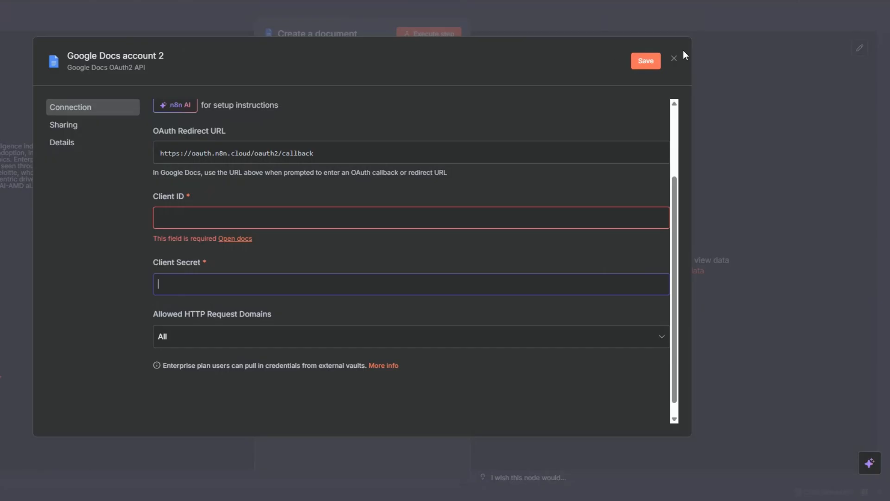
left_click(674, 59)
left_click(394, 273)
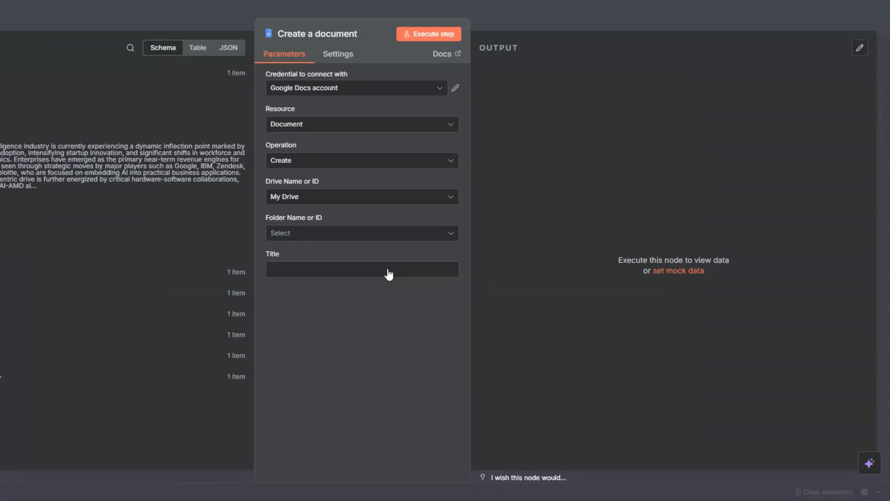
Step: Choose the owner's named folder in My Drive and title the document with Get Topic's Topic/Industry field followed by "Trend Summary."
left_click(290, 234)
left_click(301, 280)
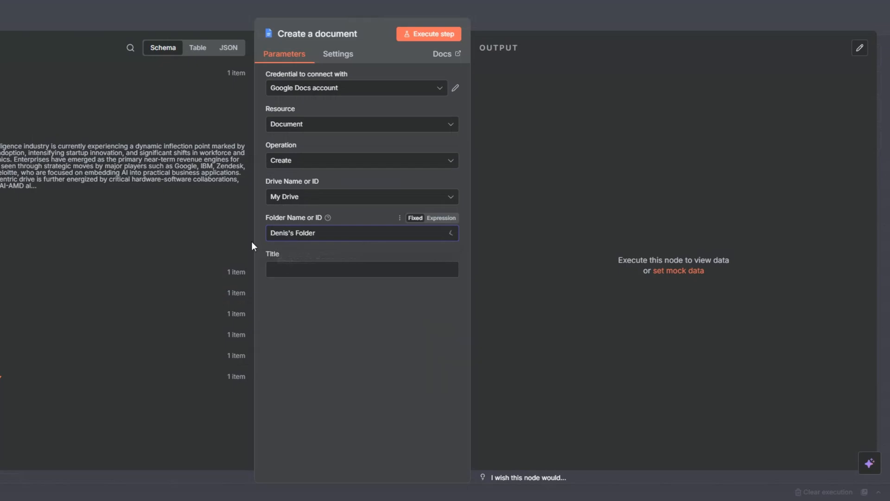
left_click(275, 269)
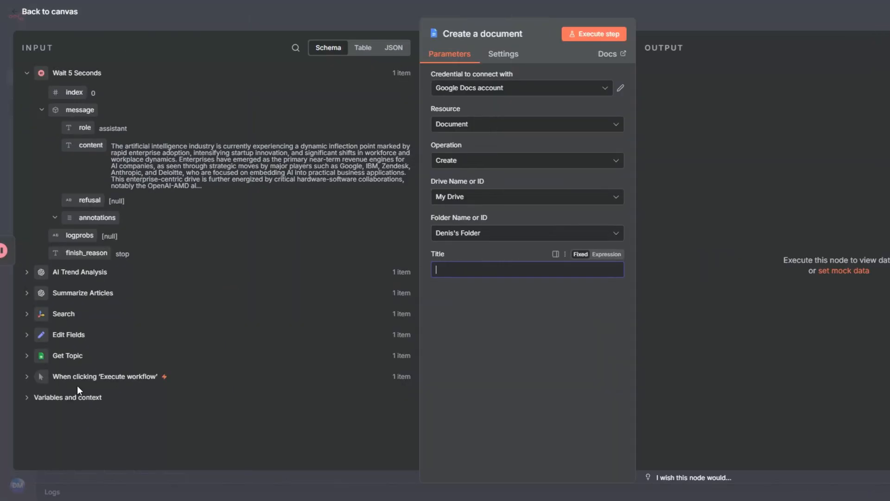
left_click(26, 355)
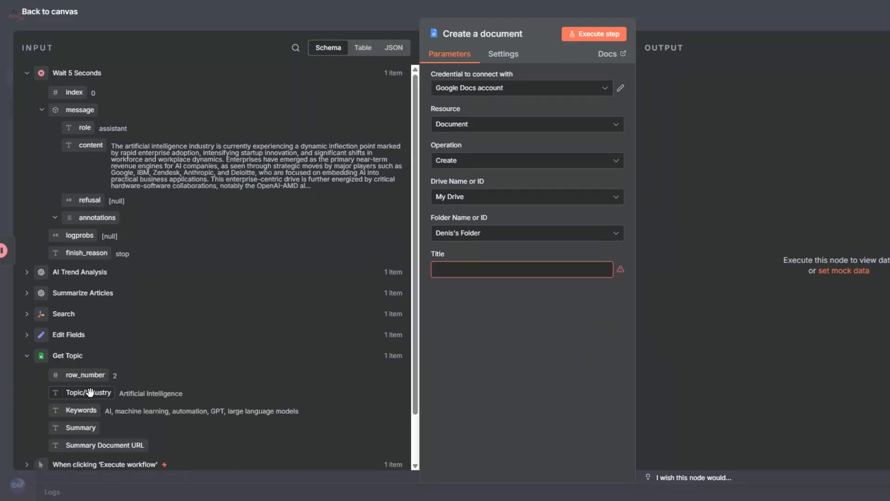
left_click_drag(88, 392, 463, 269)
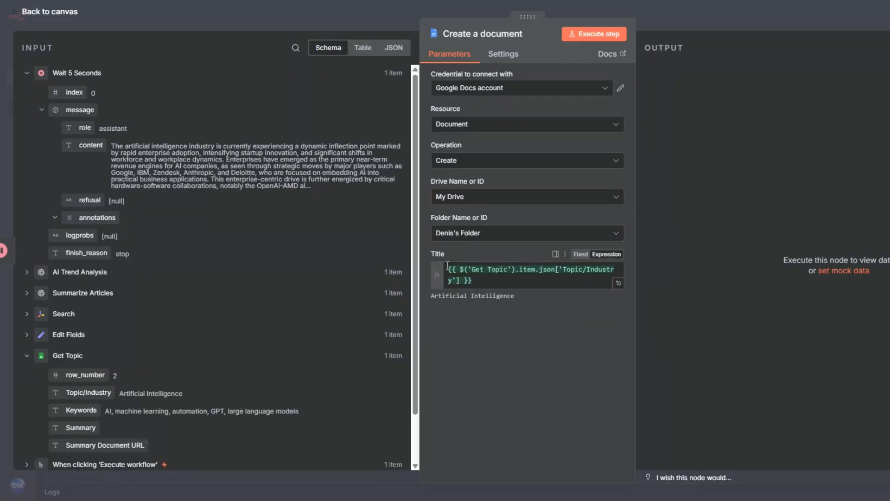
left_click(476, 281)
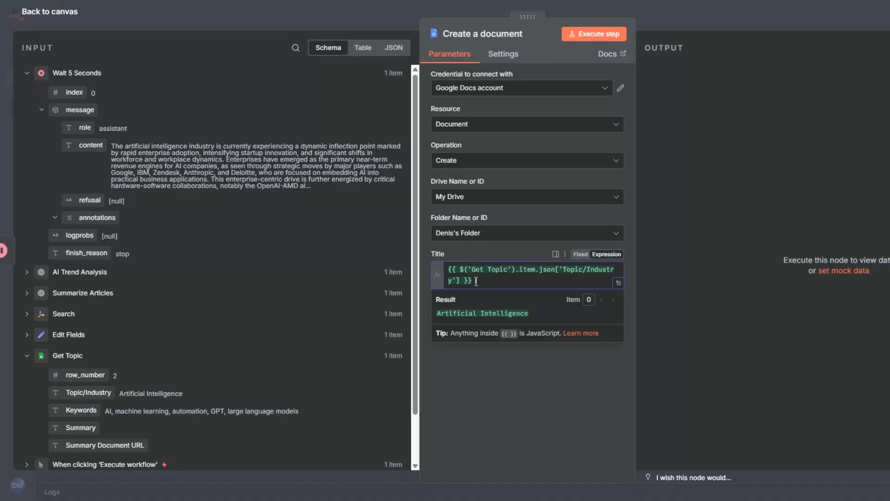
type("Trend Summary.")
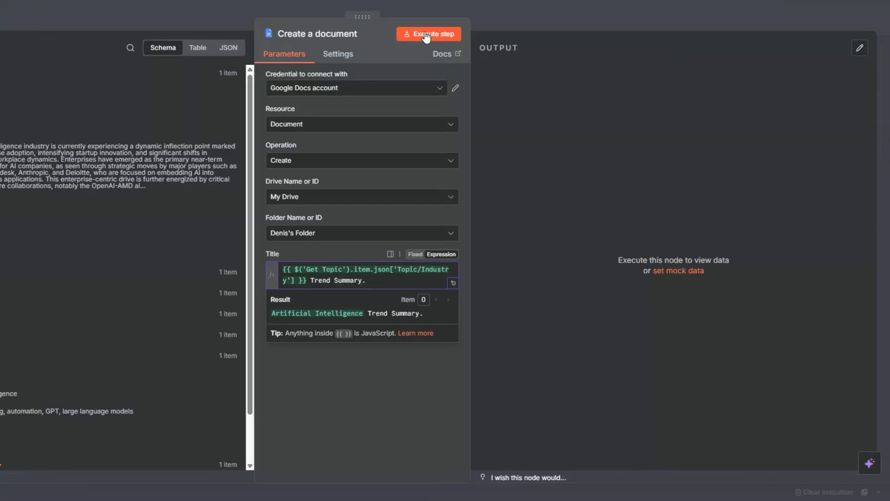
Step: Run the Create a document node and rename it as Create Trend Summary document
left_click(590, 34)
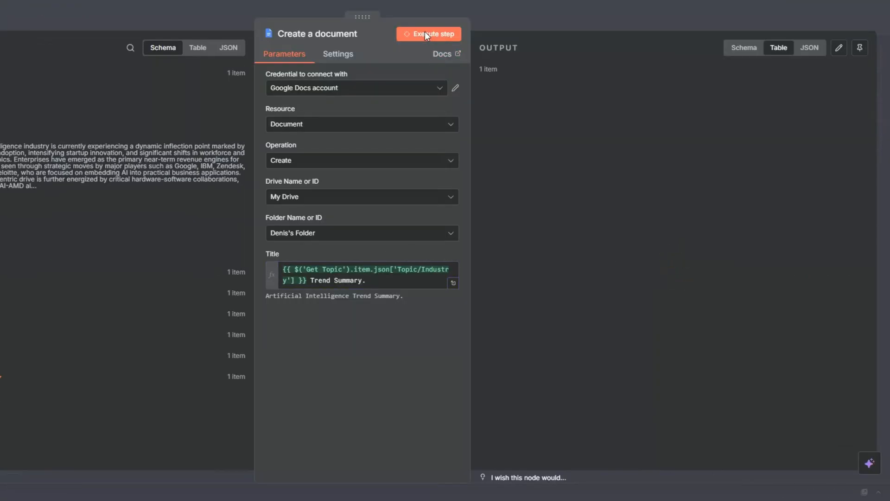
key("Escape")
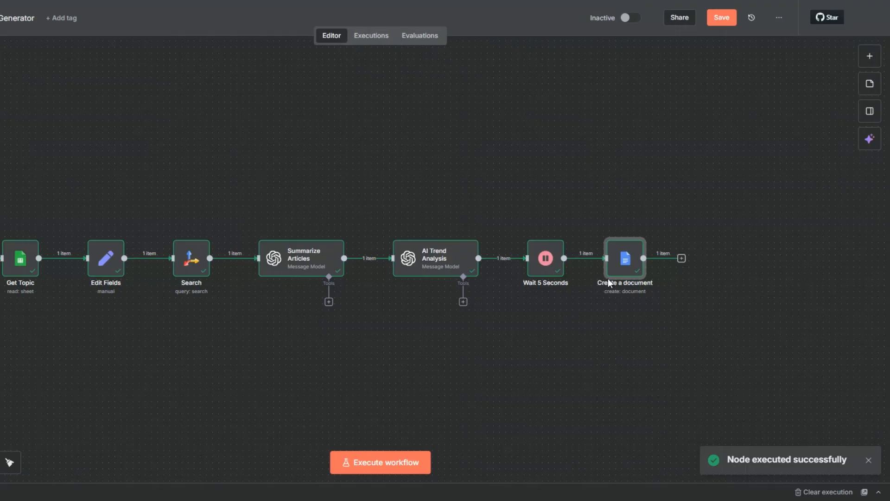
key("F2")
left_click(295, 247)
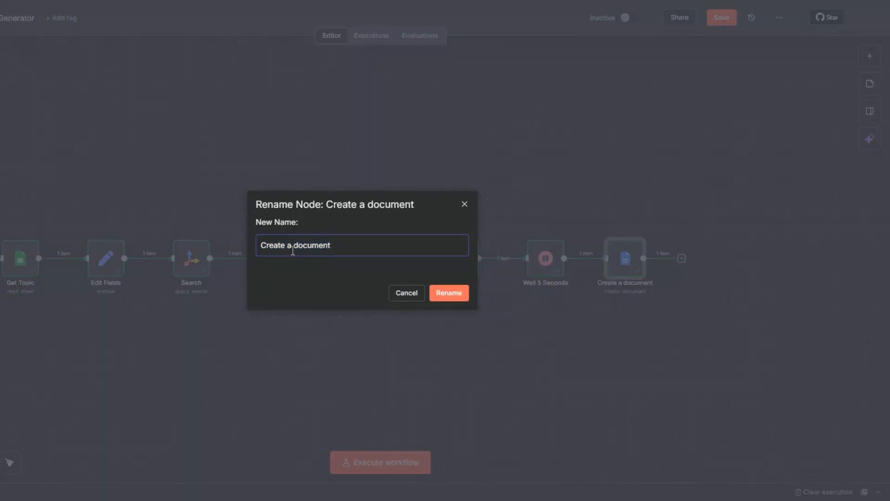
double_click(290, 245)
type("Trend Summary")
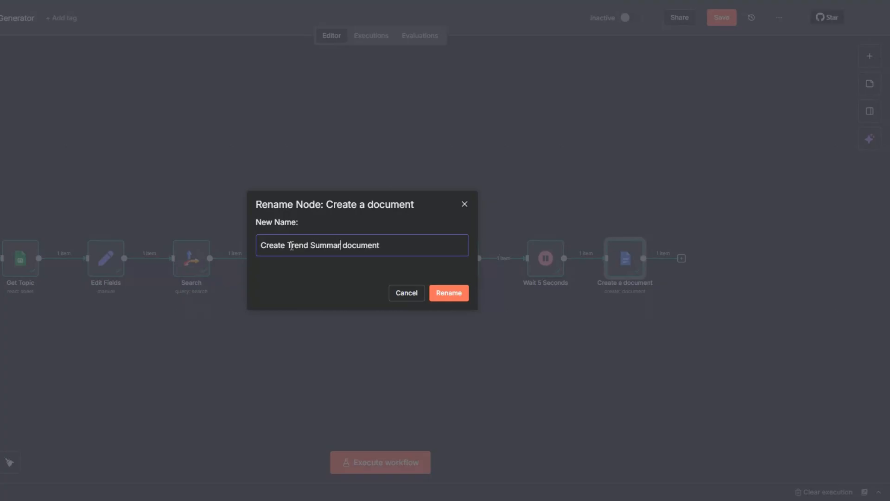
left_click(442, 295)
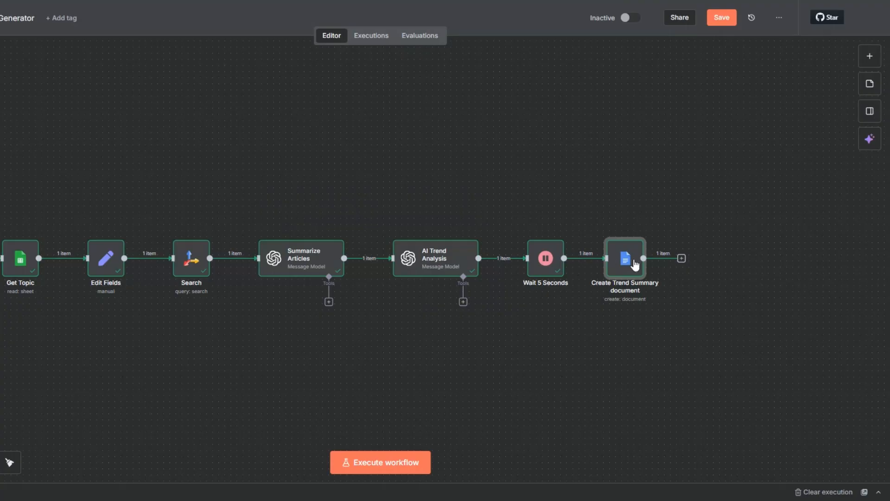
Step: Add a Google Docs node with the Update a document action after Create Trend Summary document
left_click(681, 258)
type("goo")
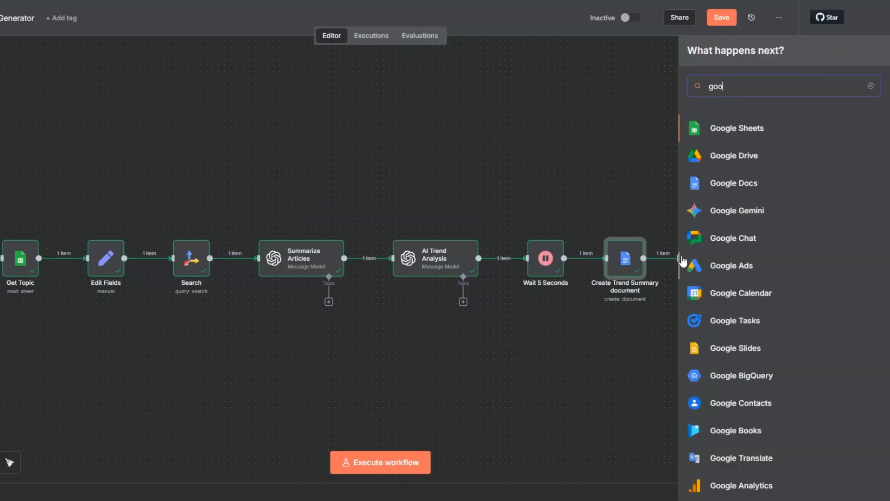
left_click(727, 190)
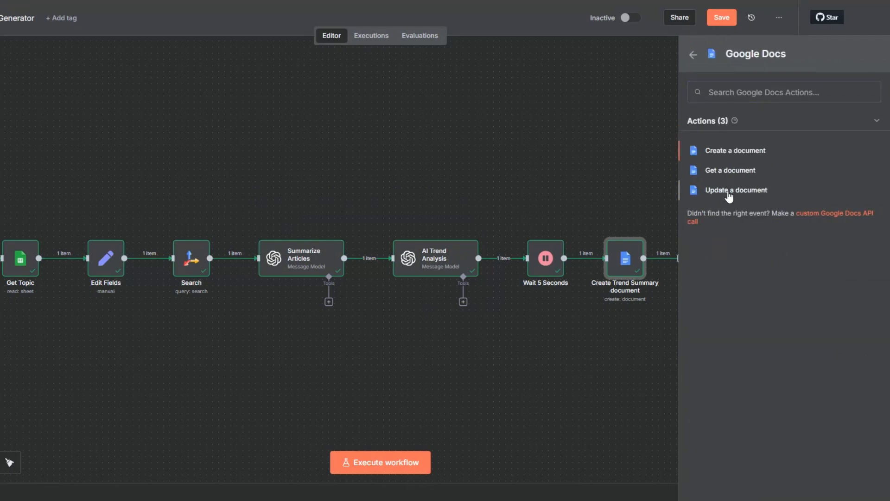
left_click(727, 191)
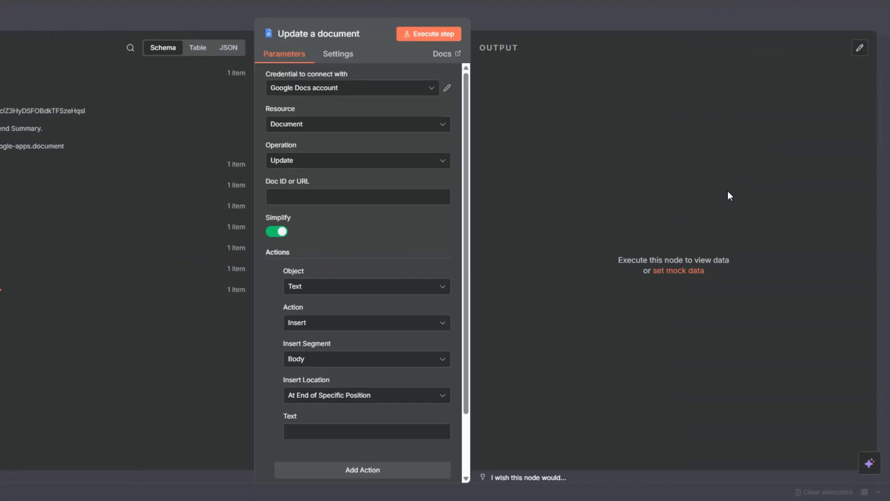
Step: Map the created document's id to Doc ID or URL and AI Trend Analysis's message content to the inserted text
left_click(2, 185)
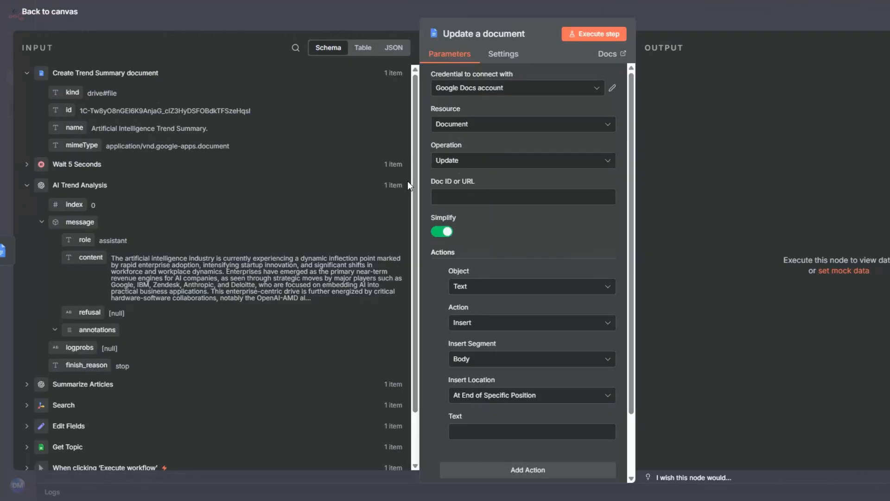
left_click(281, 196)
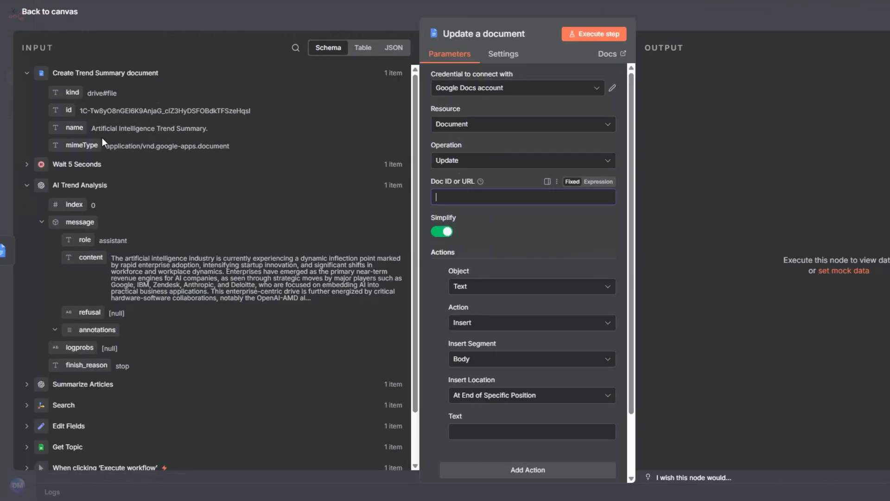
left_click_drag(68, 111, 487, 197)
scroll(429, 307, "down", 2)
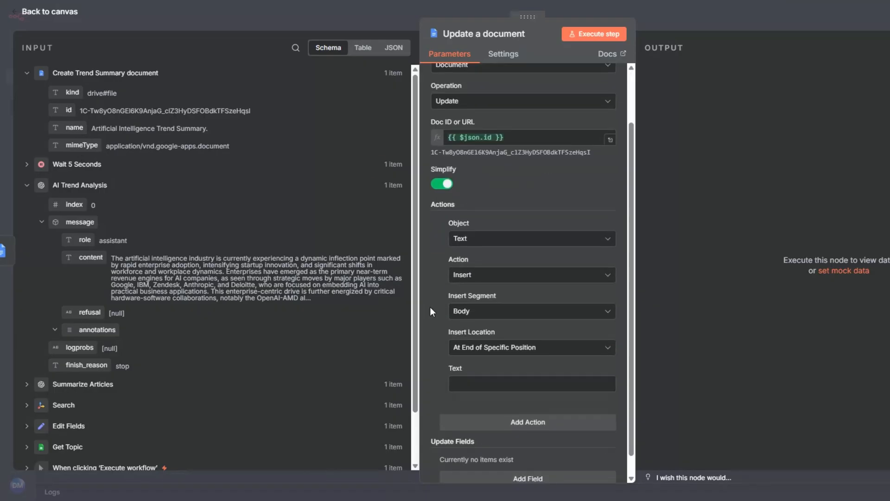
scroll(429, 307, "down", 1)
left_click_drag(84, 257, 478, 359)
Step: Run the Update a document node and rename it as Update Trend Summary document
left_click(580, 33)
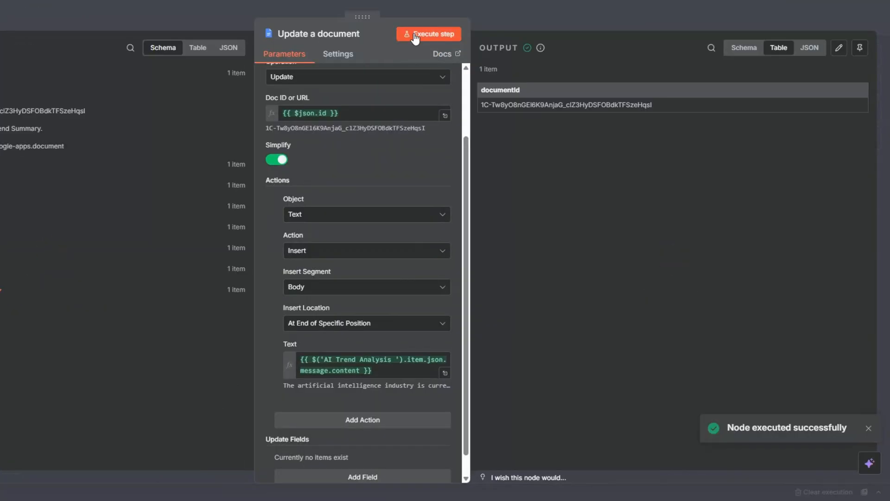
key("Escape")
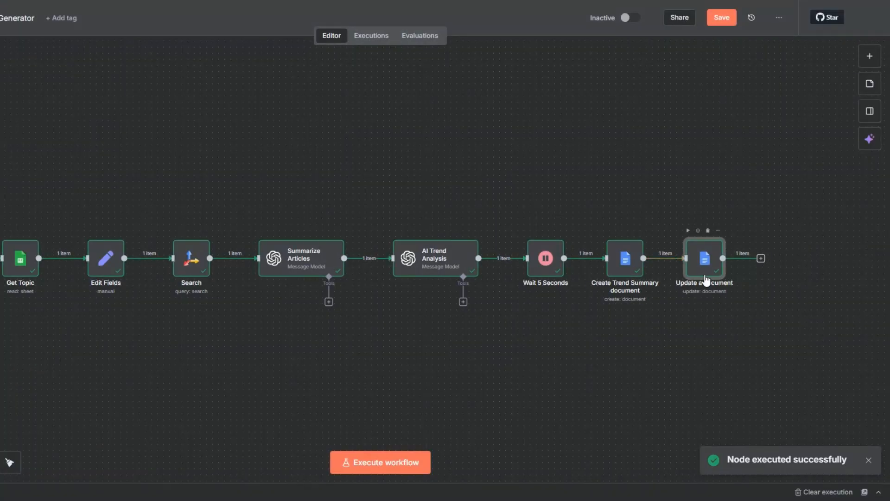
key("F2")
left_click(293, 246)
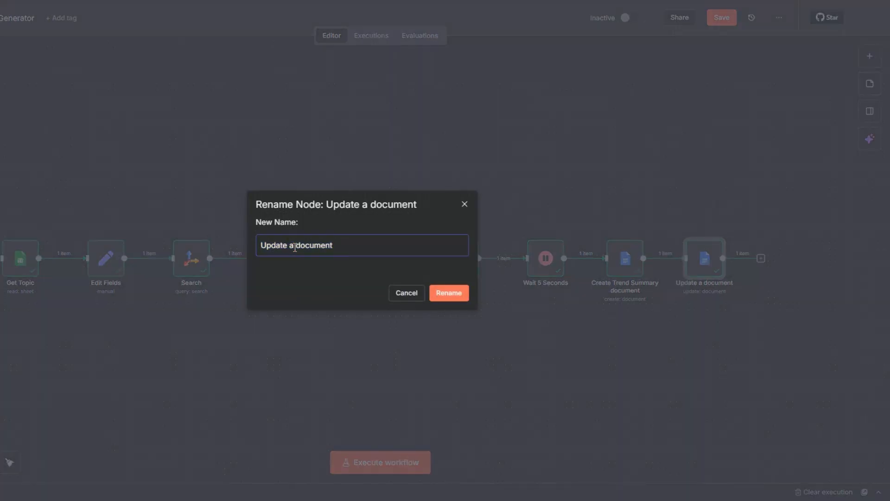
double_click(291, 246)
type("Trend Summa")
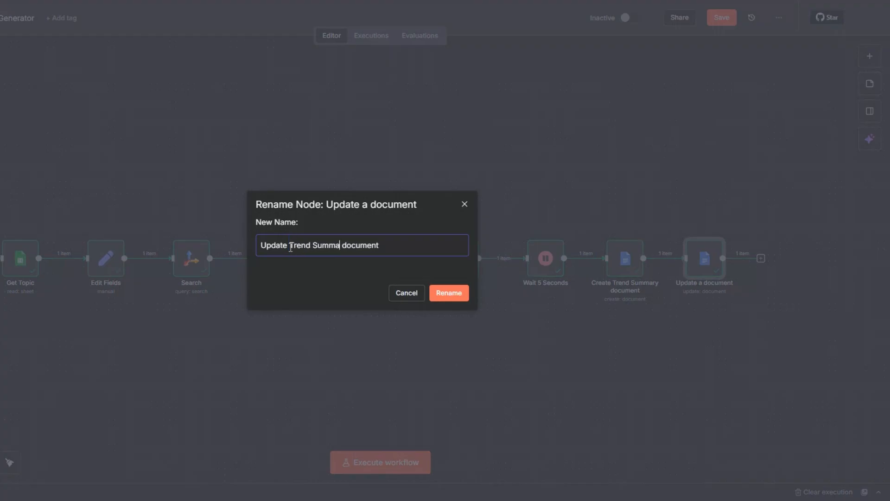
type("ry")
left_click(465, 297)
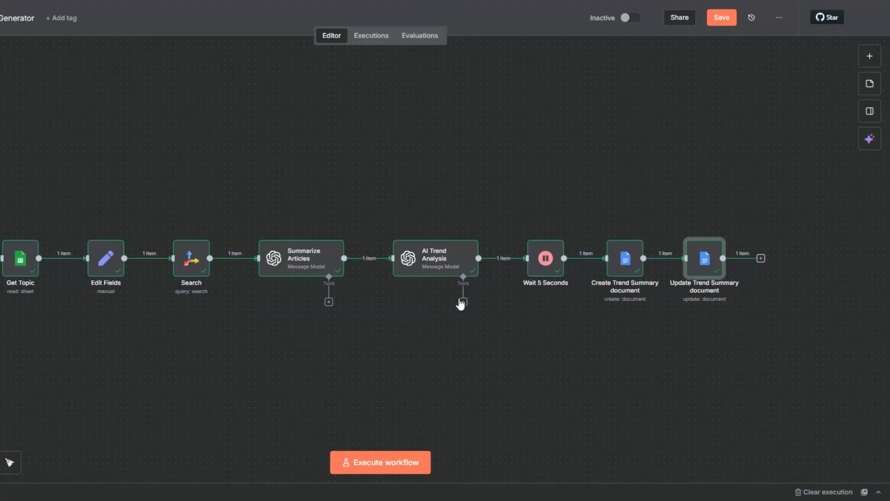
Step: Save the workflow and add a Gmail node with the Send a message action after Update Trend Summary document
left_click(721, 17)
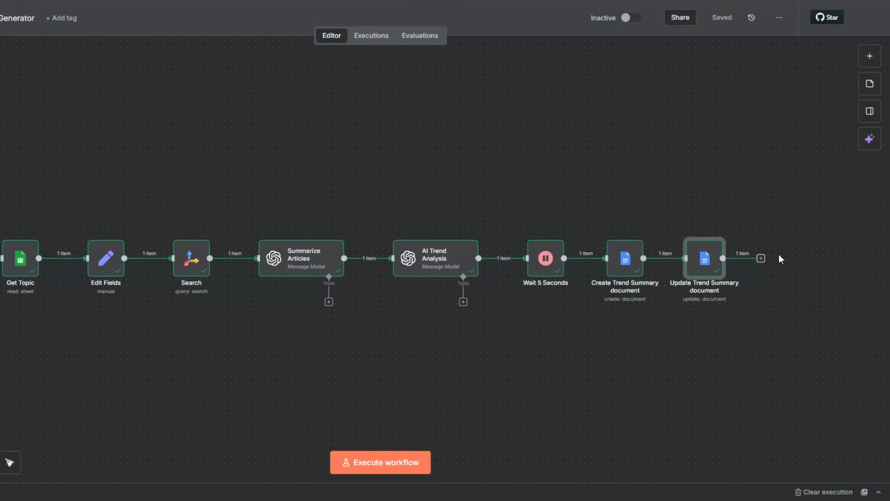
left_click(761, 258)
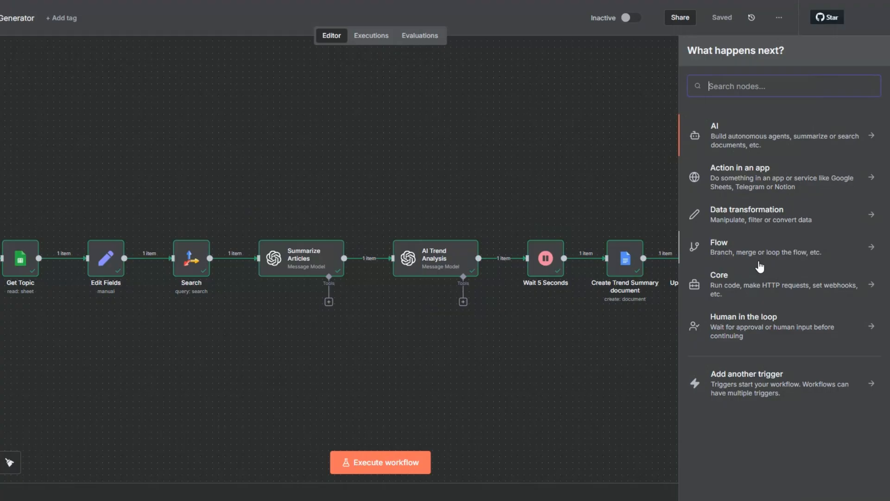
type("gmail")
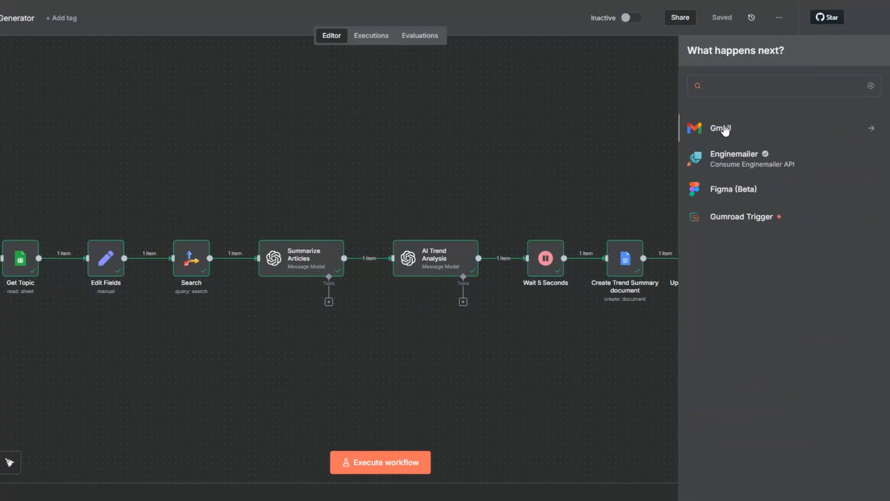
left_click(725, 130)
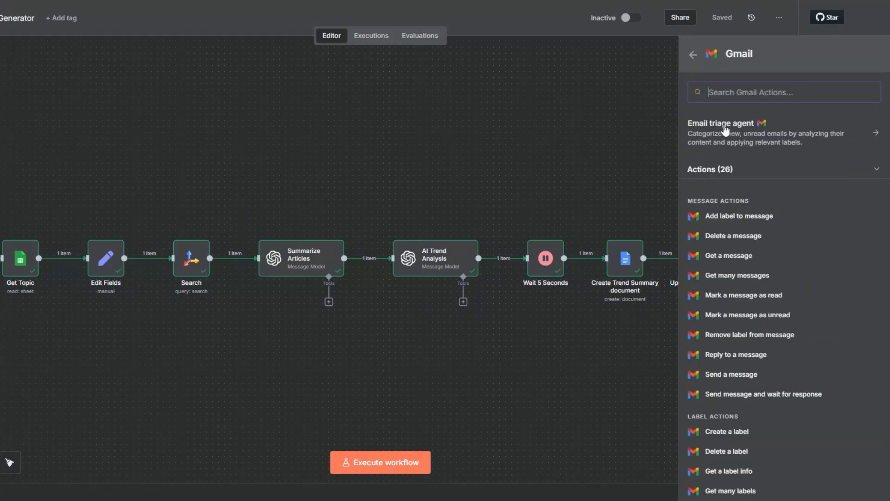
left_click(739, 376)
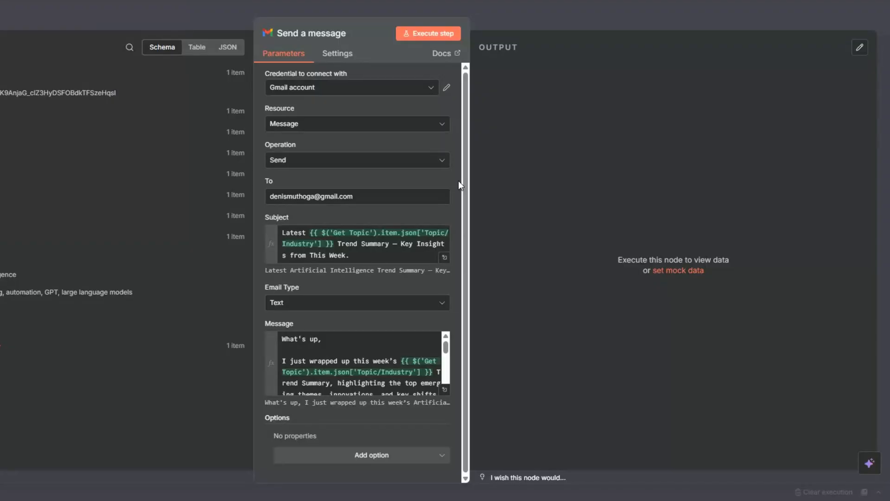
left_click(334, 92)
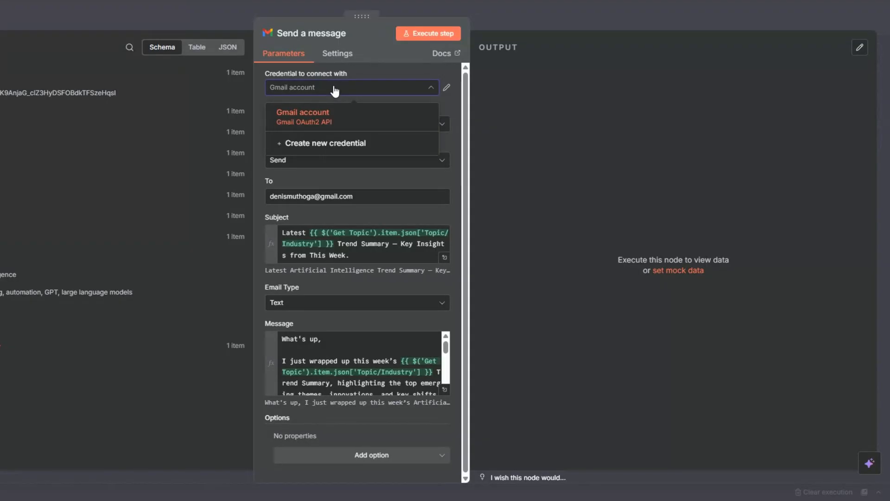
left_click(335, 145)
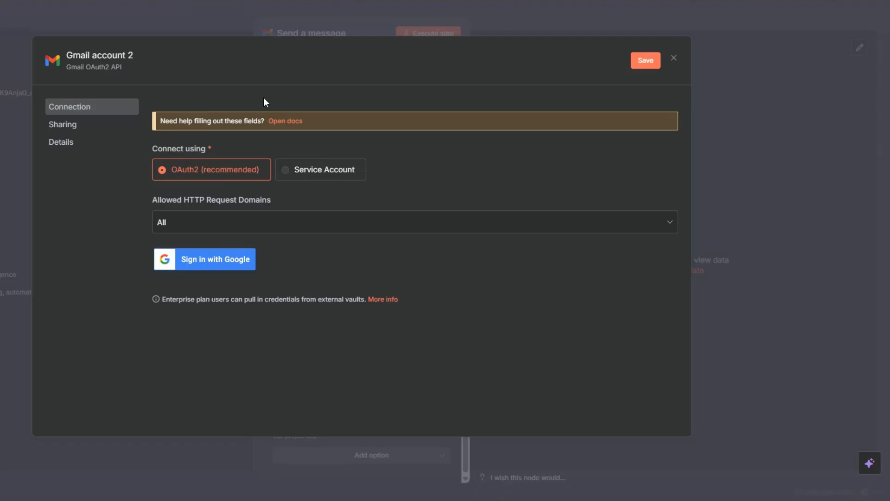
left_click(673, 59)
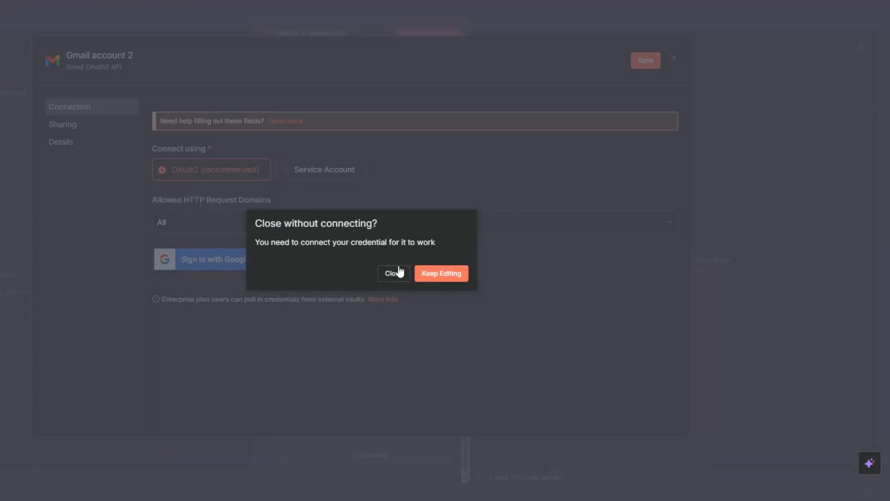
left_click(397, 272)
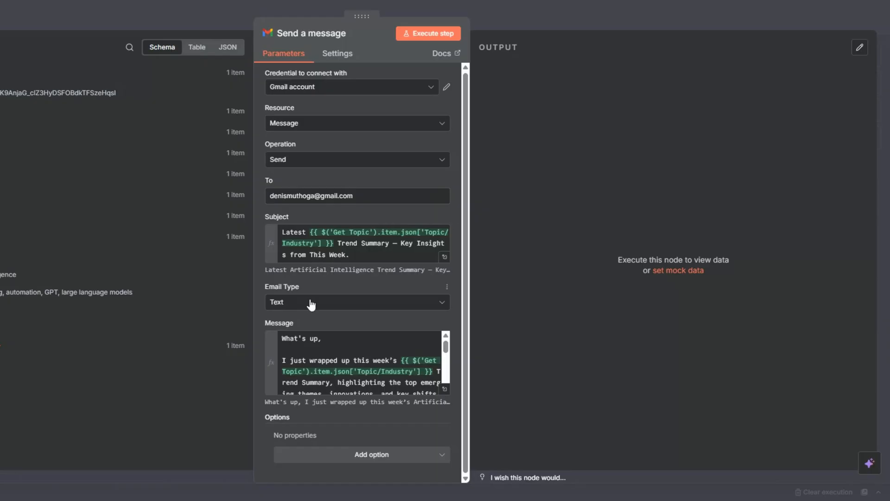
Step: Remove the extra blank line below the document link in the Gmail node's message expression
left_click(444, 388)
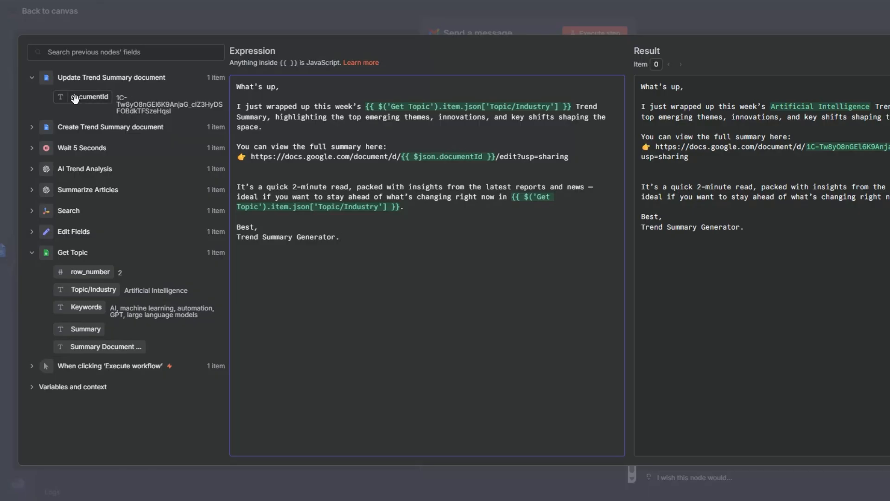
left_click(463, 166)
key("BackSpace")
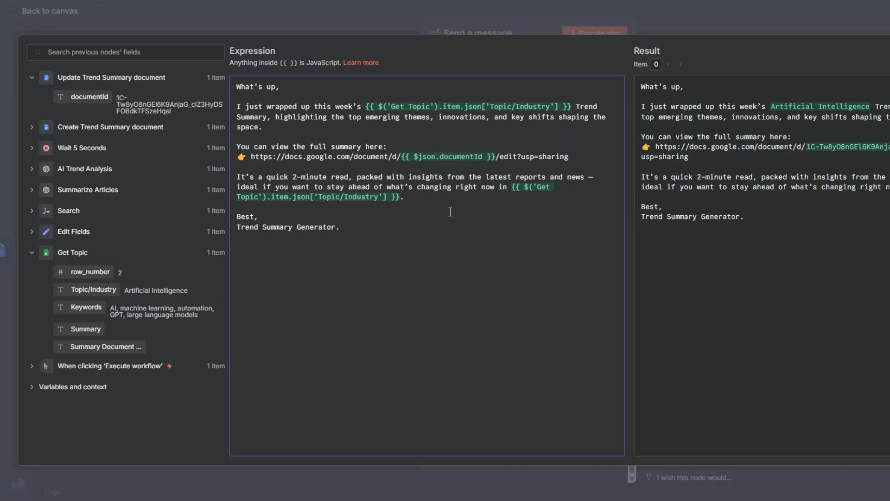
left_click(408, 198)
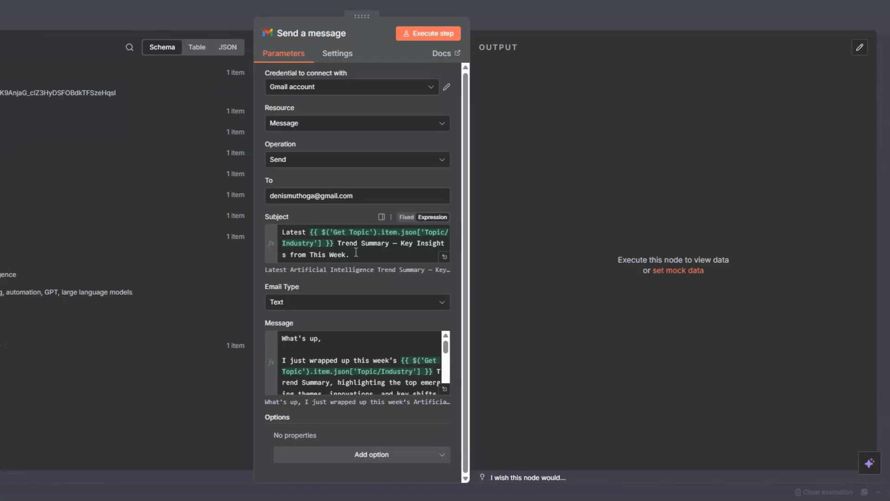
Step: Add the Append n8n Attribution option to the Gmail node and turn it off
left_click(364, 459)
left_click(335, 317)
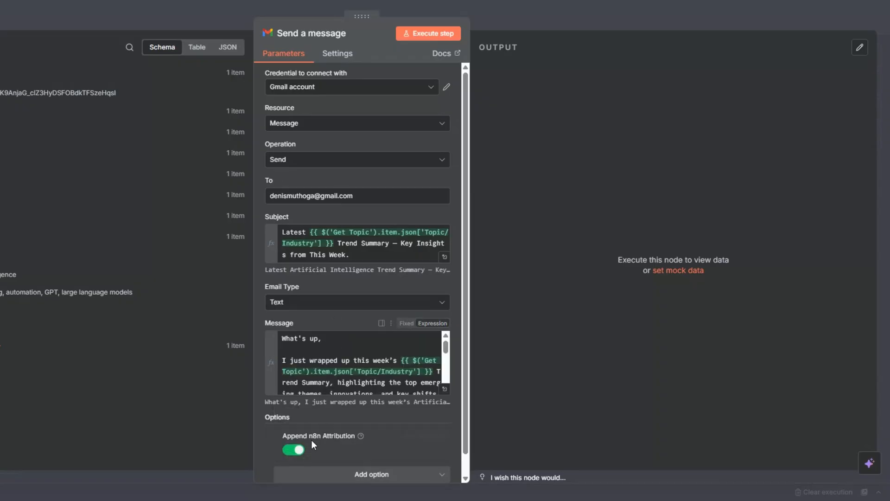
left_click(296, 450)
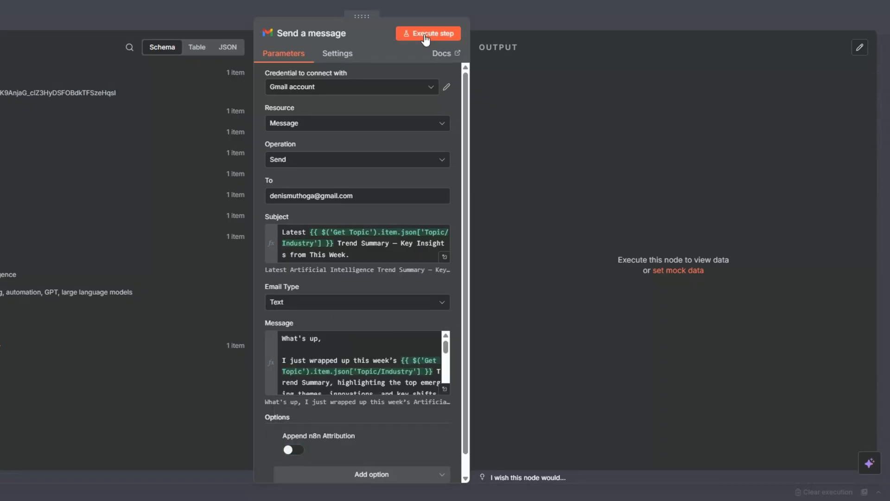
Step: Run the Send a message node and rename it as Send Trend Summary Document
left_click(424, 35)
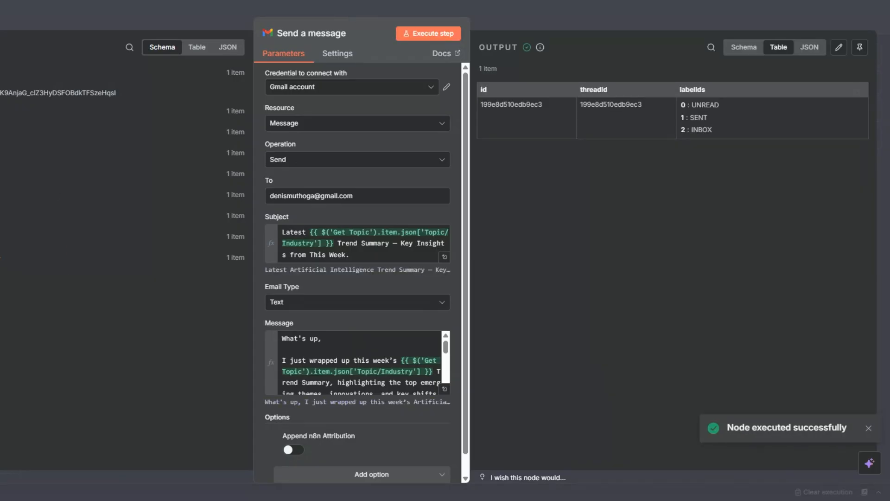
key("Escape")
key("F2")
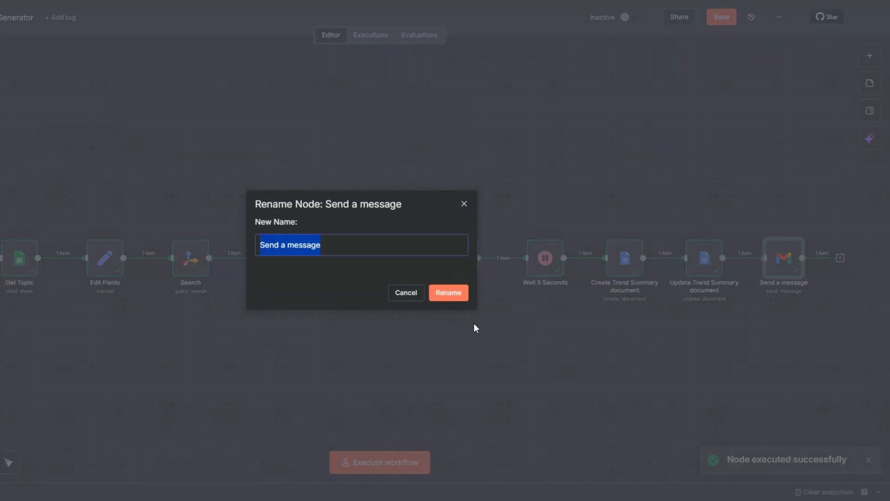
left_click_drag(281, 241, 346, 245)
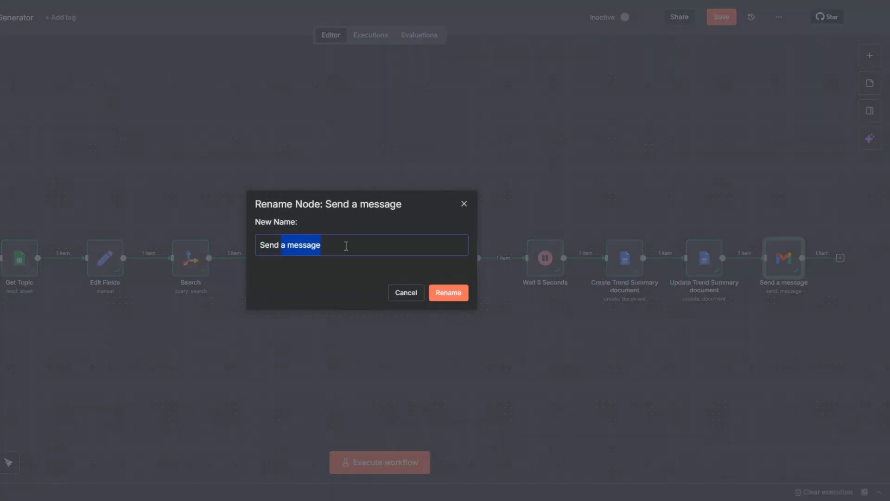
type("Trend Summary Document")
left_click(439, 296)
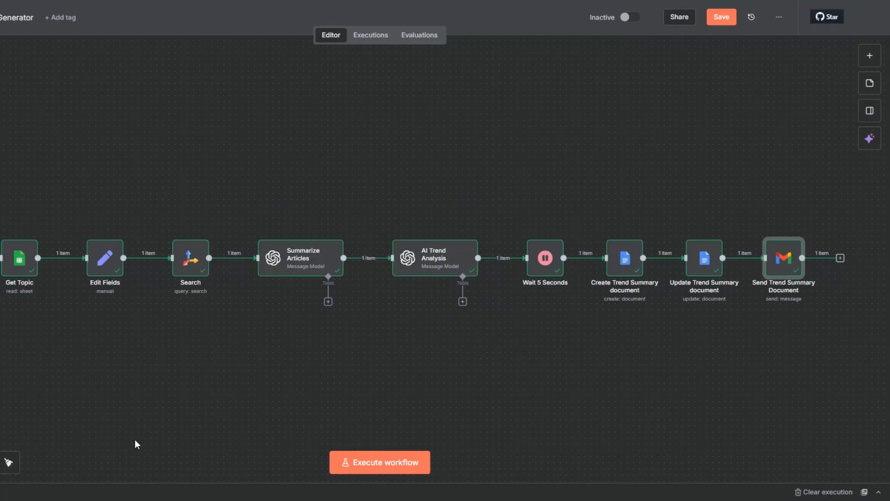
Step: Add a Google Sheets node with the Update row in sheet action after Send Trend Summary Document
key("minus")
left_click_drag(287, 333, 234, 341)
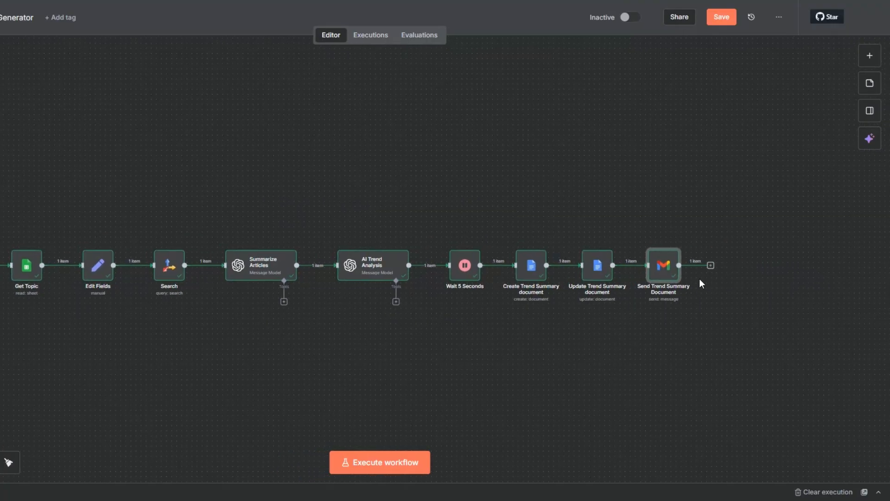
left_click(710, 267)
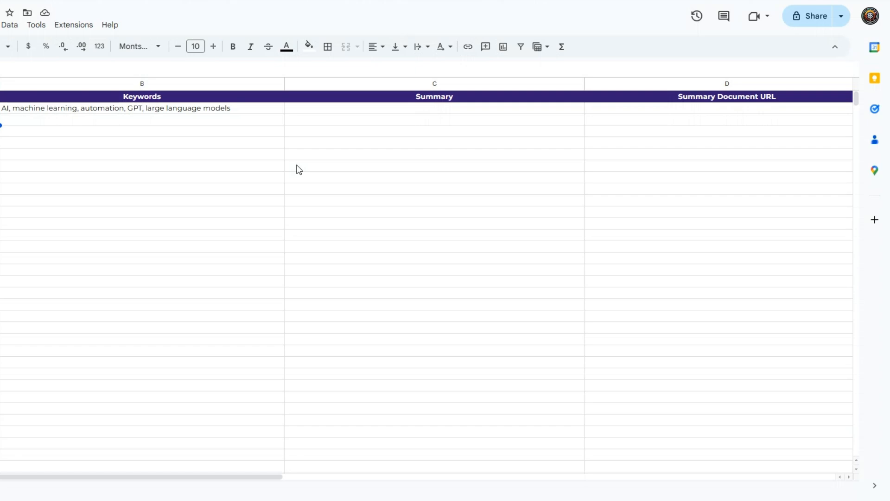
left_click(297, 166)
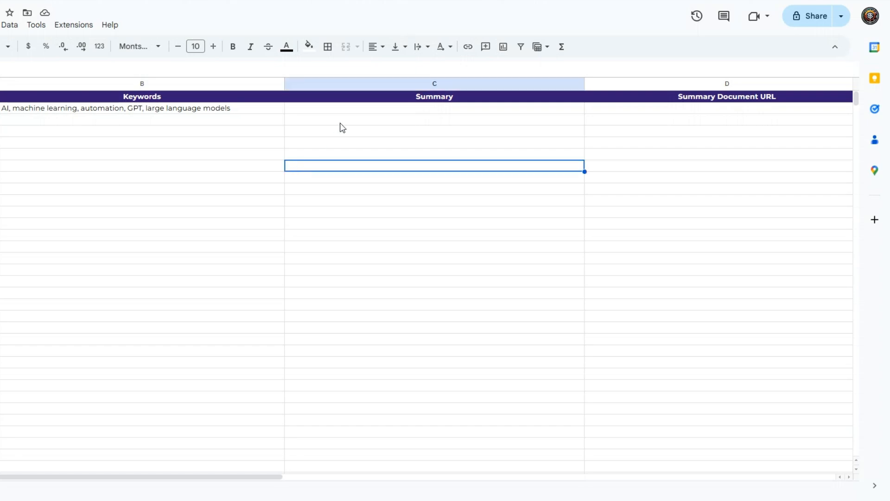
left_click(357, 113)
left_click(700, 114)
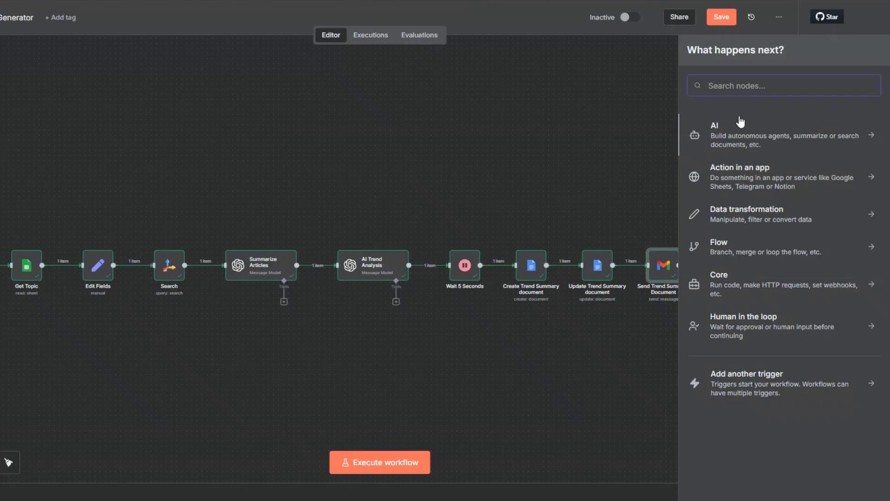
type("goo")
left_click(735, 127)
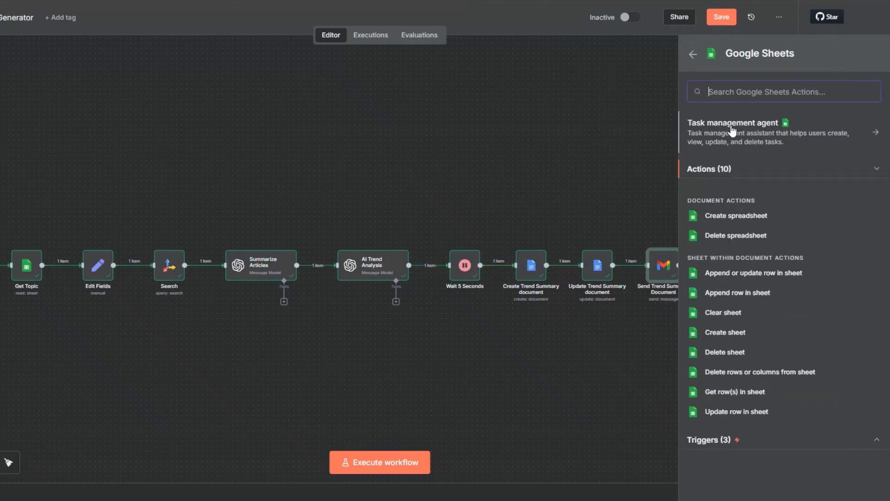
left_click(730, 413)
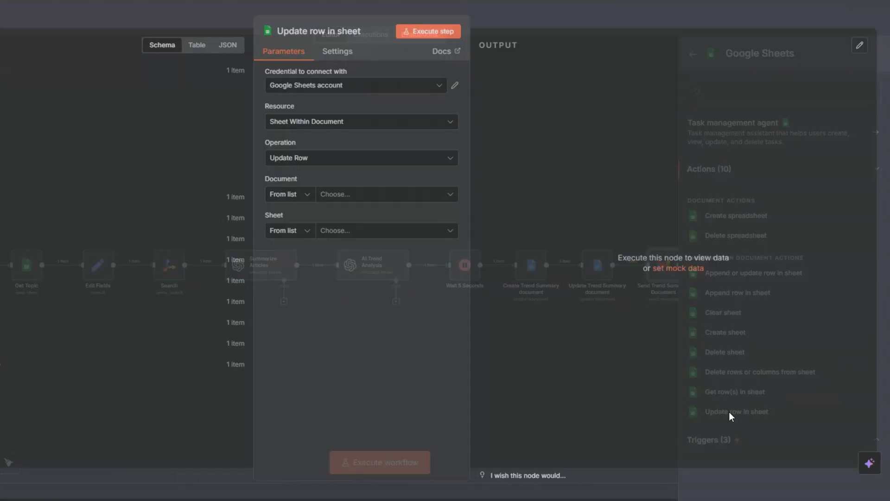
Step: Select the Trend Summary spreadsheet and its Trend Summary sheet, with Topic/Industry as the column to match on
left_click(327, 199)
left_click(302, 246)
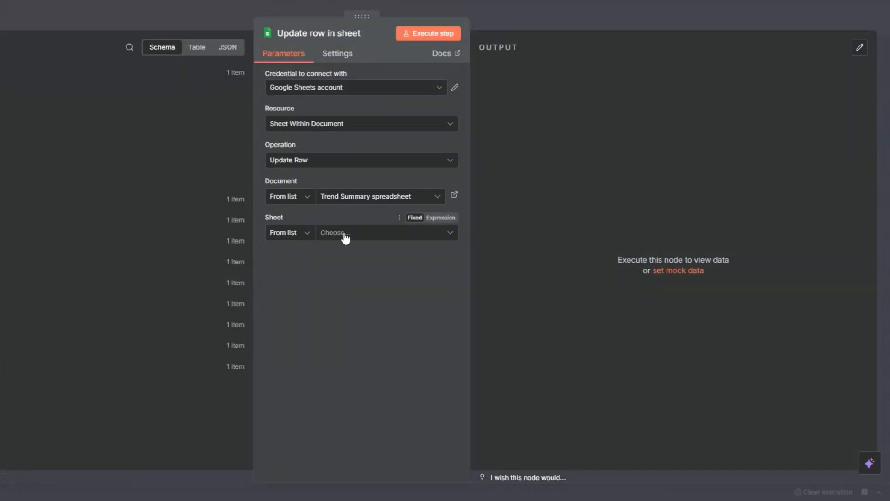
left_click(341, 234)
left_click(281, 262)
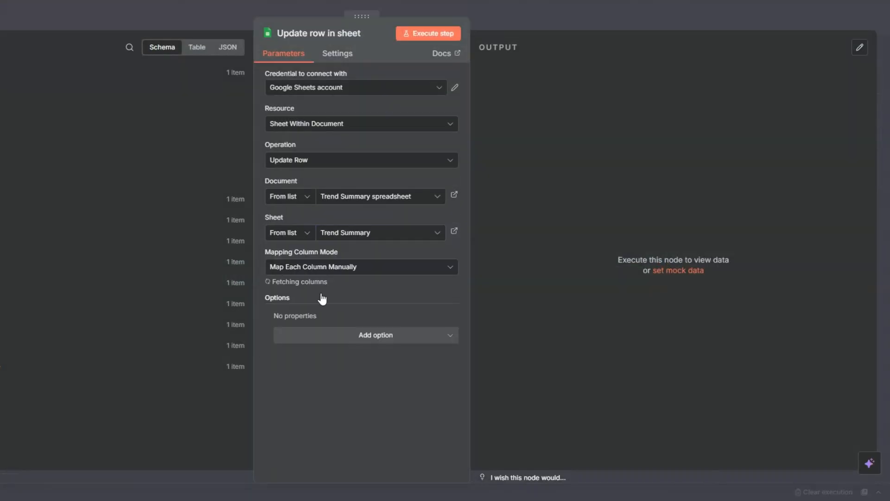
scroll(323, 296, "down", 3)
left_click(292, 193)
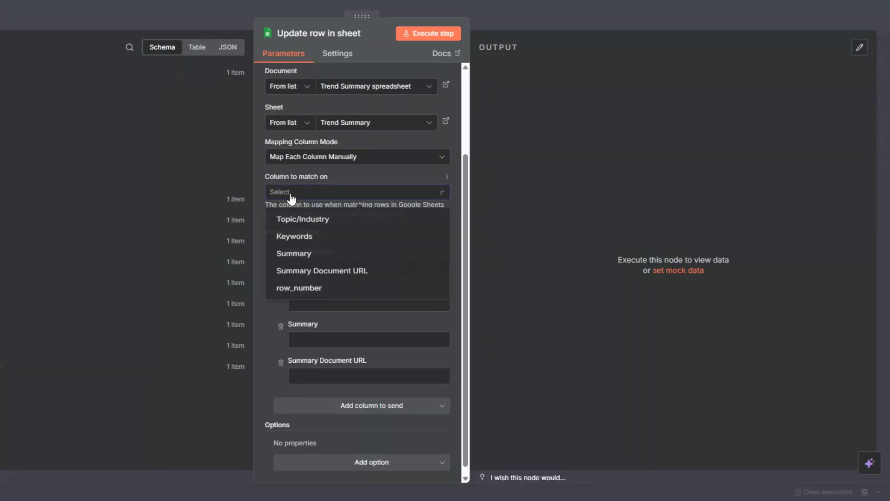
left_click(287, 219)
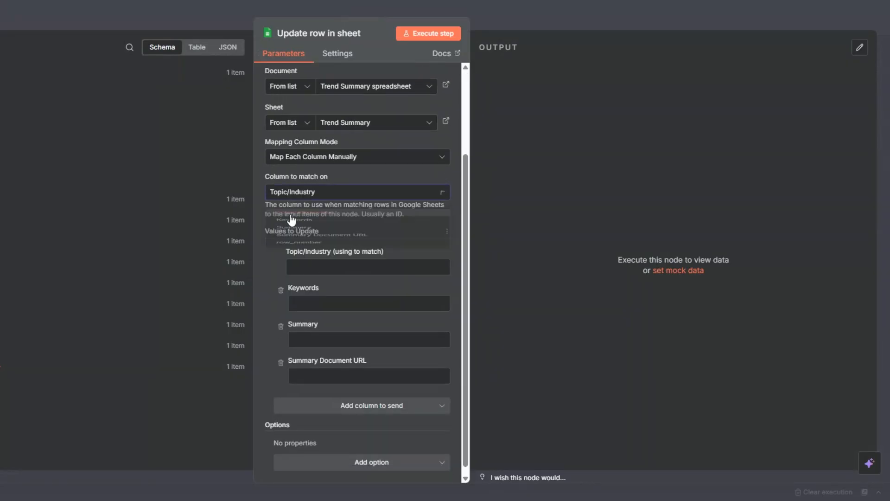
Step: Map Get Topic's Topic/Industry to the matching field and AI Trend Analysis's message content to Summary
left_click(291, 266)
left_click(27, 345)
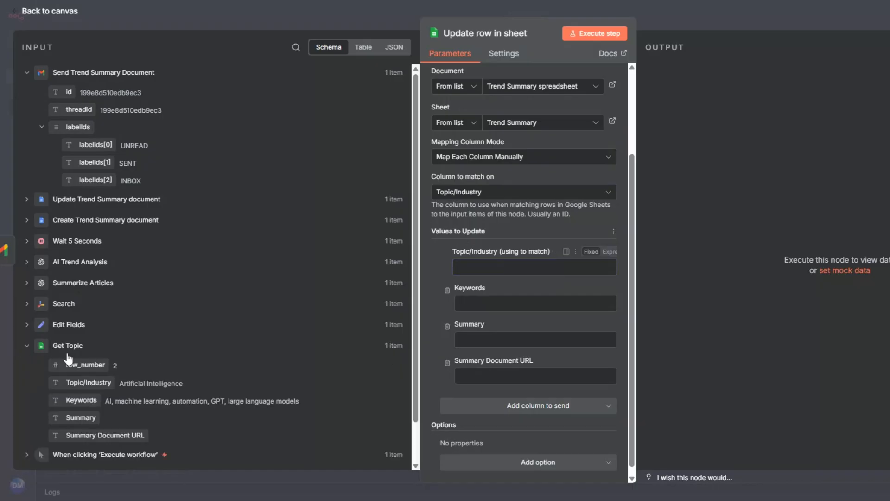
left_click_drag(95, 383, 504, 283)
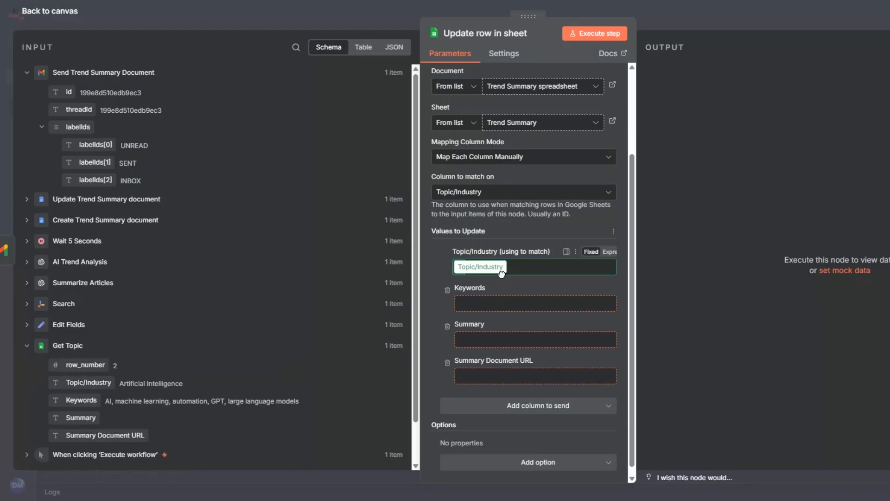
left_click(491, 361)
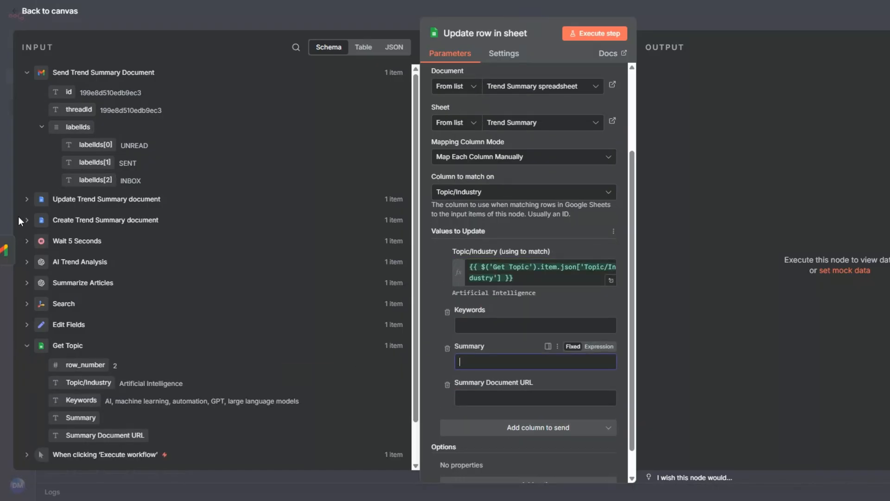
left_click(27, 261)
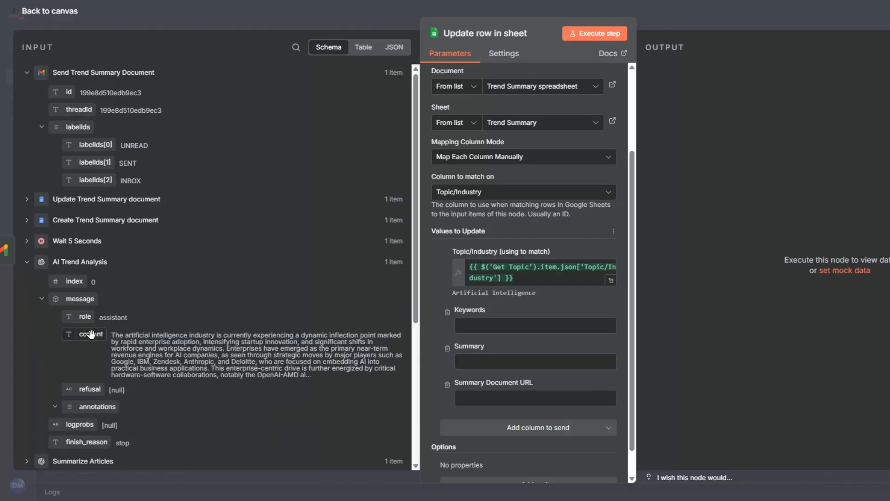
left_click_drag(85, 334, 472, 367)
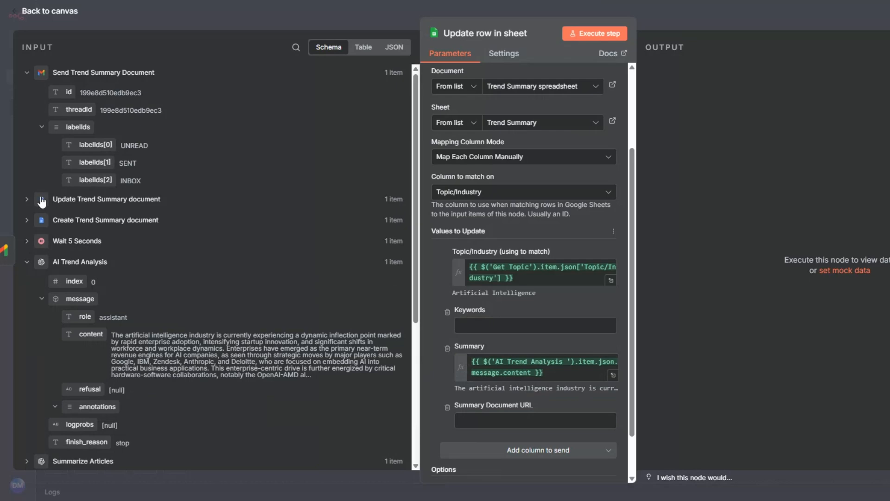
Step: Copy the Google Docs share link from the message expression of the Send Trend Summary Document node
left_click(474, 418)
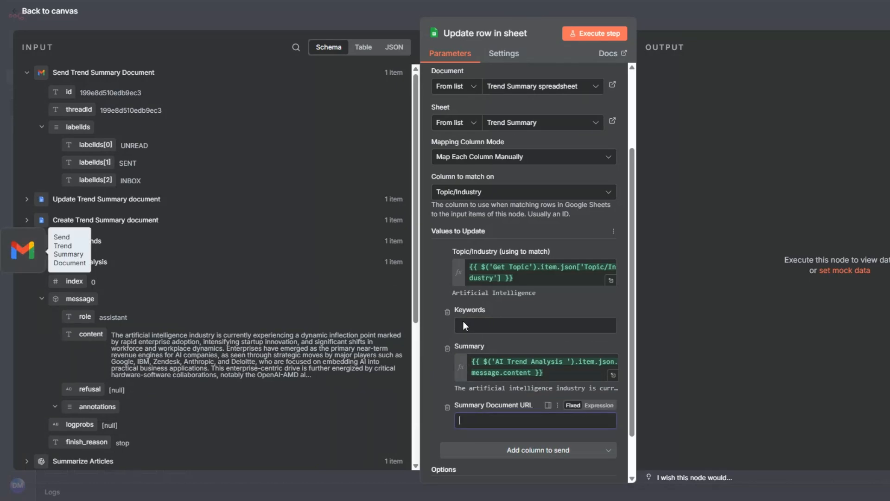
left_click(611, 390)
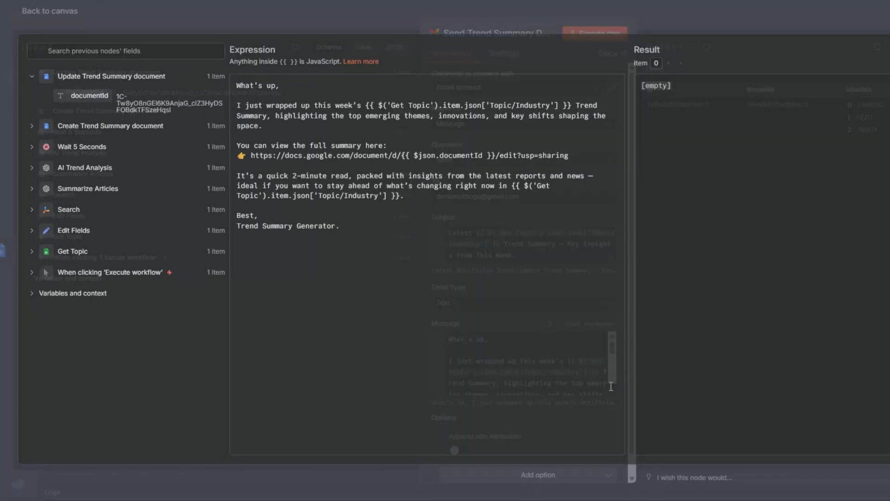
left_click_drag(251, 158, 570, 159)
key("ctrl+c")
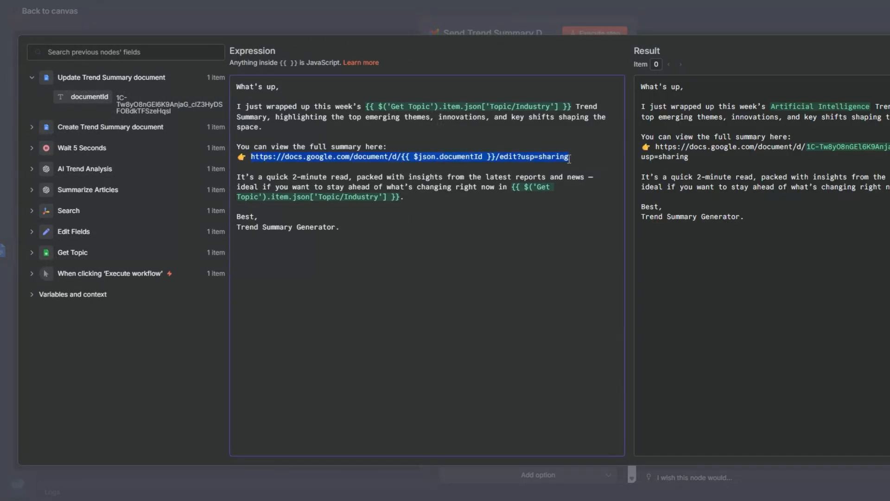
left_click(2, 167)
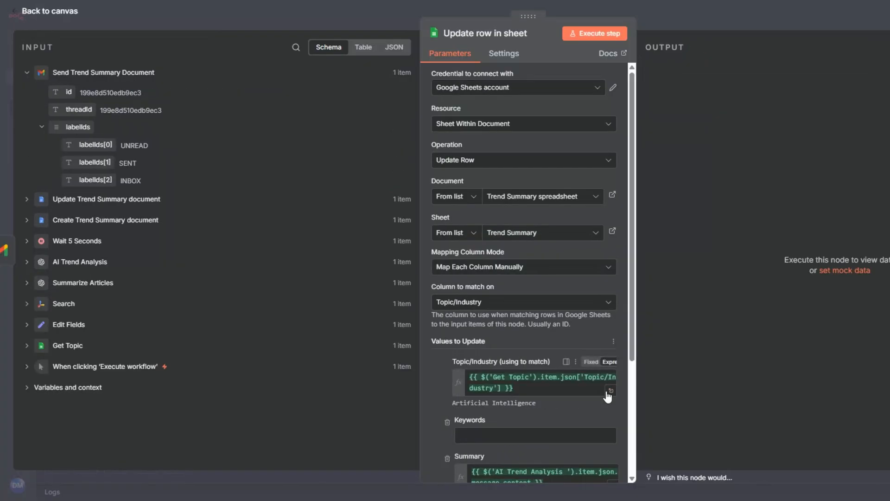
Step: Fill Summary Document URL in the Update row in sheet node with the copied Google Docs link as an expression
scroll(607, 389, "down", 3)
left_click(598, 353)
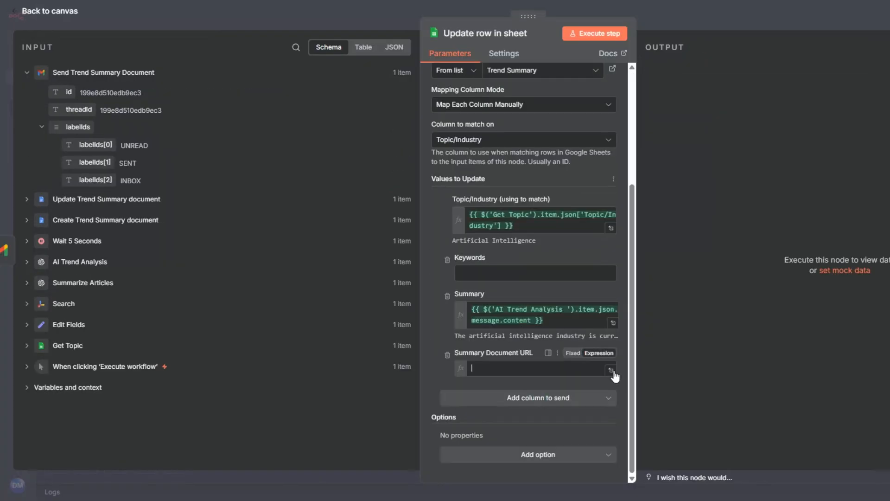
left_click(612, 371)
key("ctrl+v")
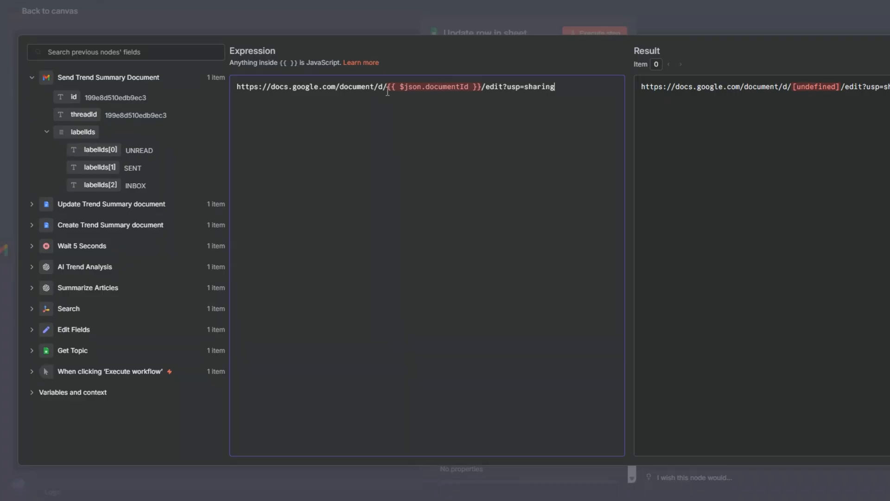
Step: Replace the $json.documentId variable in the Summary Document URL link with the documentId from Update Trend Summary document
left_click_drag(388, 87, 481, 87)
key("BackSpace")
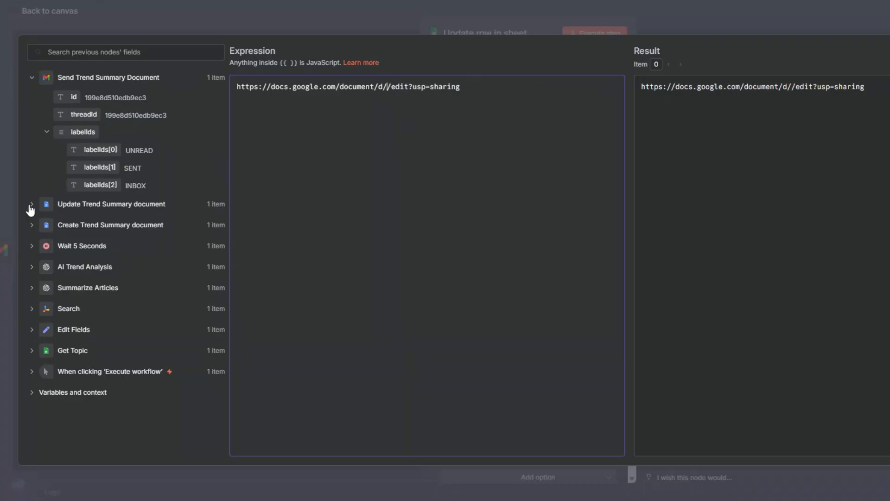
left_click(31, 203)
left_click_drag(90, 223, 388, 87)
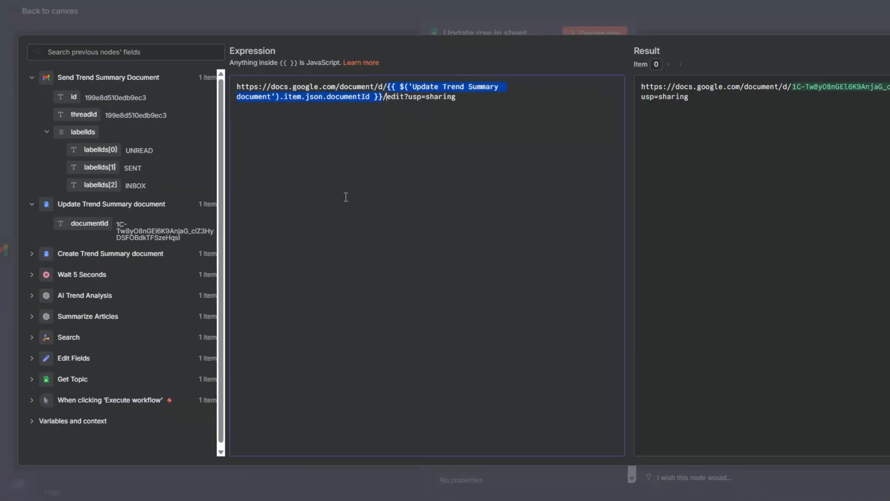
key("Escape")
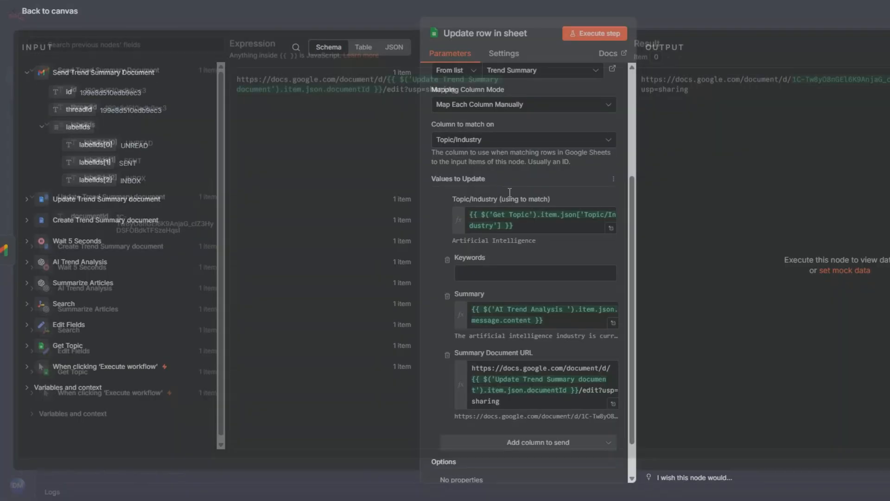
Step: Run the Update row in sheet node and rename it as Trend Summary
left_click(442, 35)
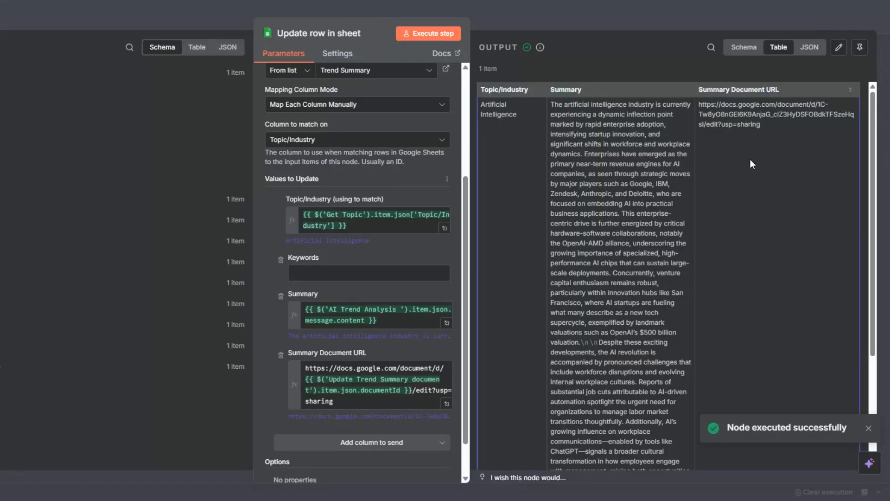
key("Escape")
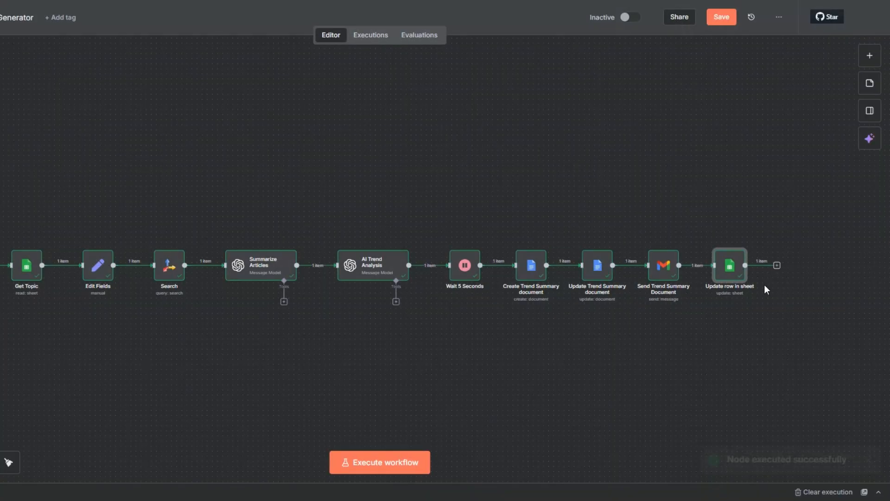
key("F2")
type("Tr")
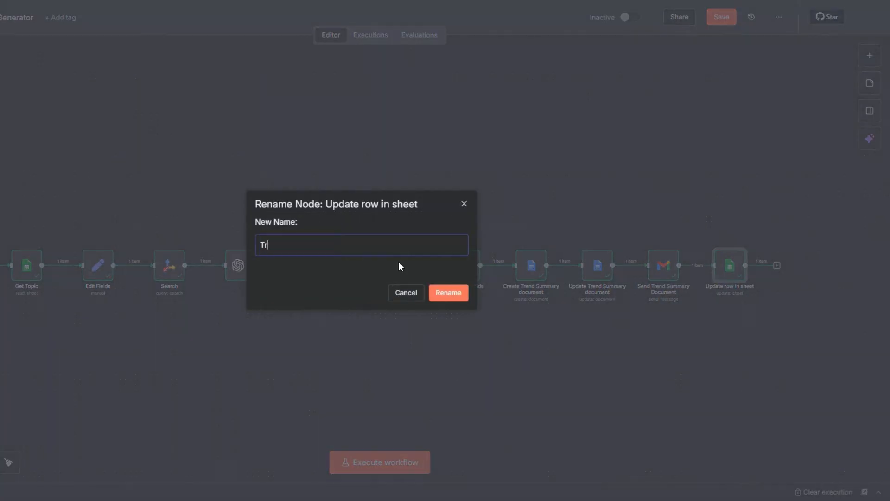
type("end Summary")
left_click(452, 296)
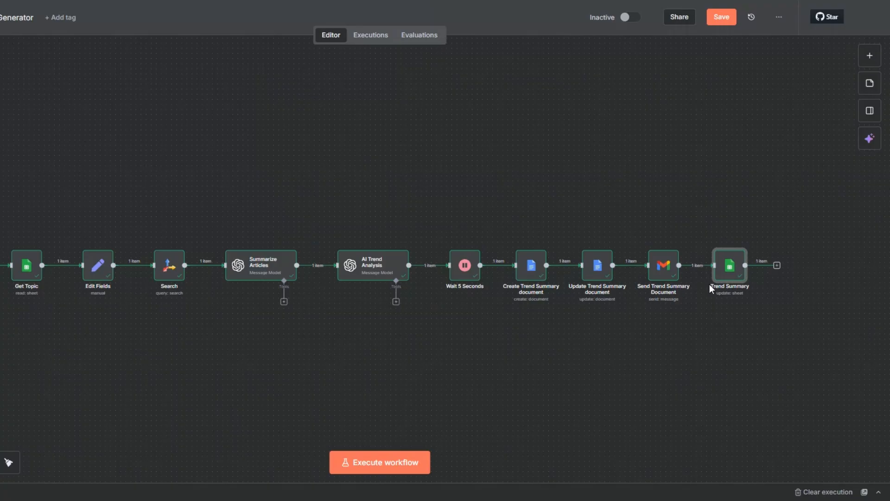
Step: Add and run a "No Operation, do nothing" node after Trend Summary, and save the workflow
left_click(777, 265)
type("do")
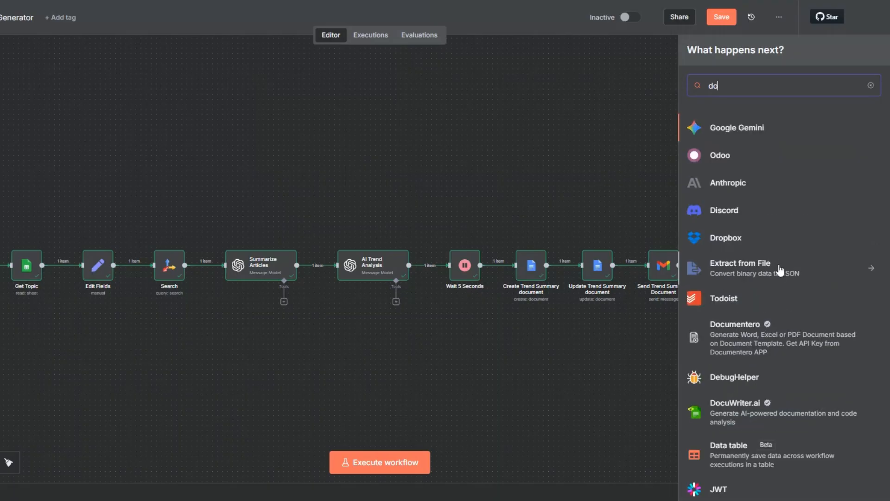
type(" no")
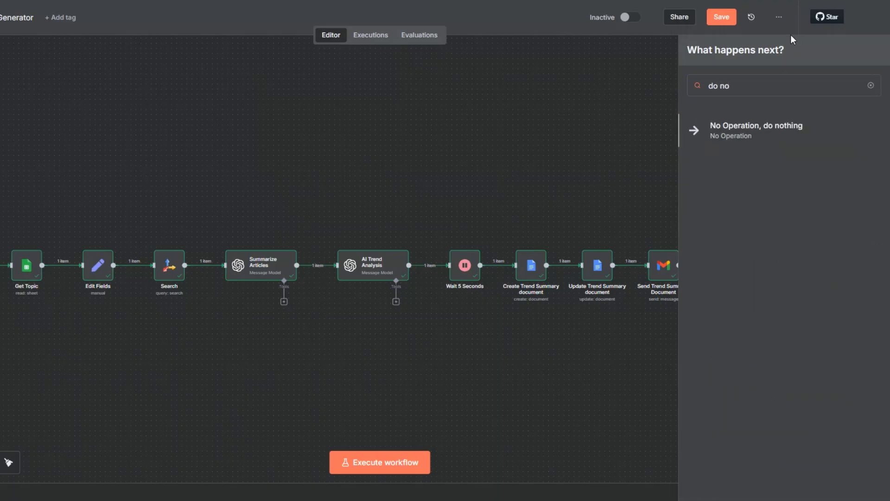
key("Return")
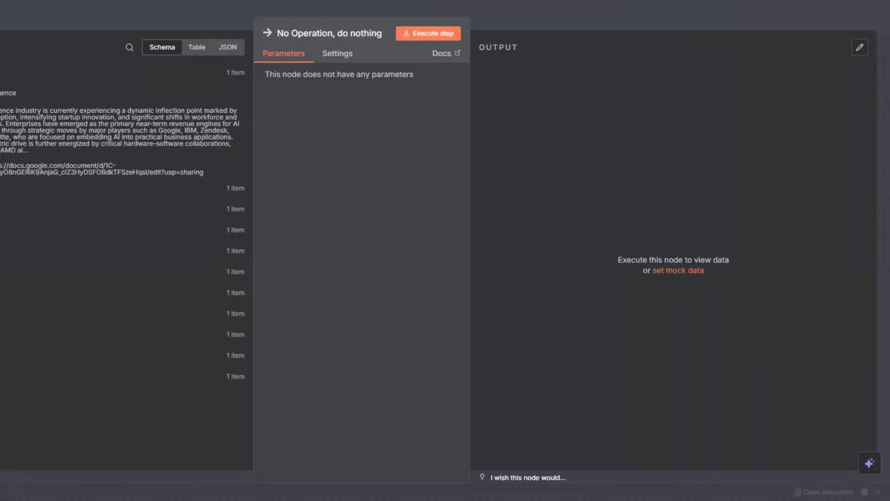
key("Escape")
left_click(781, 241)
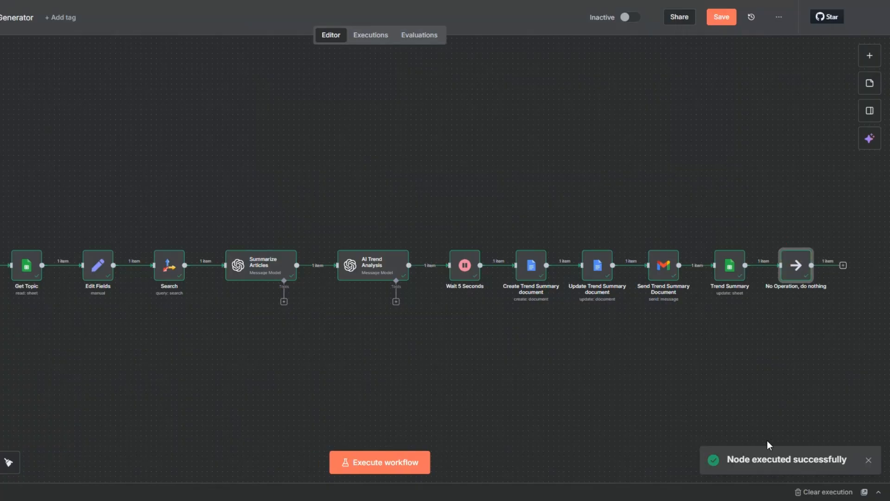
key("ctrl+s")
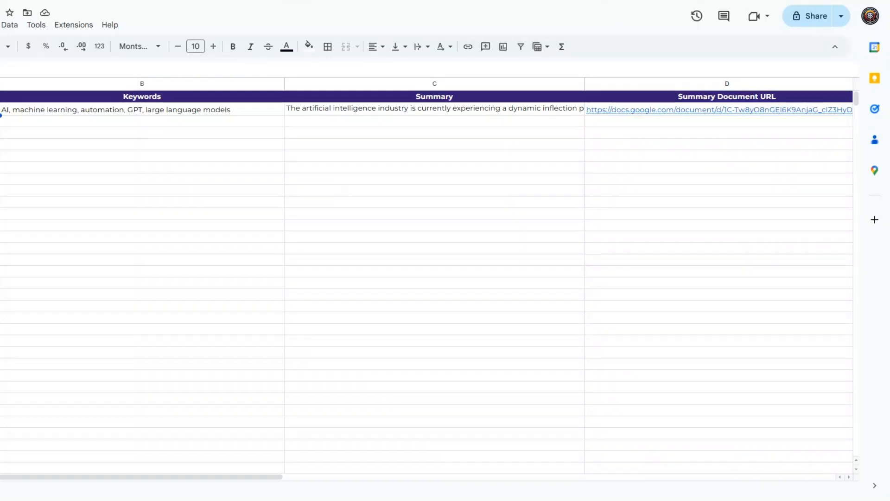
Step: Switch to Google Sheets, check the Summary cell for the Artificial Intelligence row and open its linked summary document
left_click(93, 121)
left_click(335, 111)
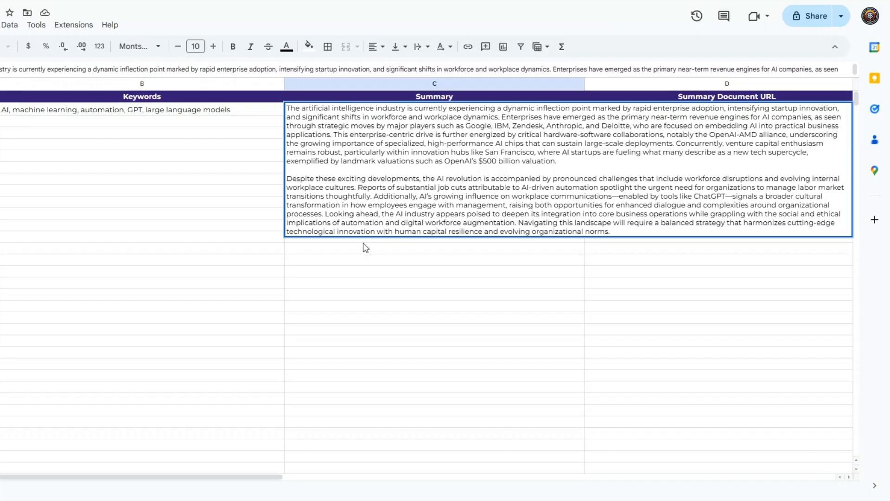
left_click(369, 260)
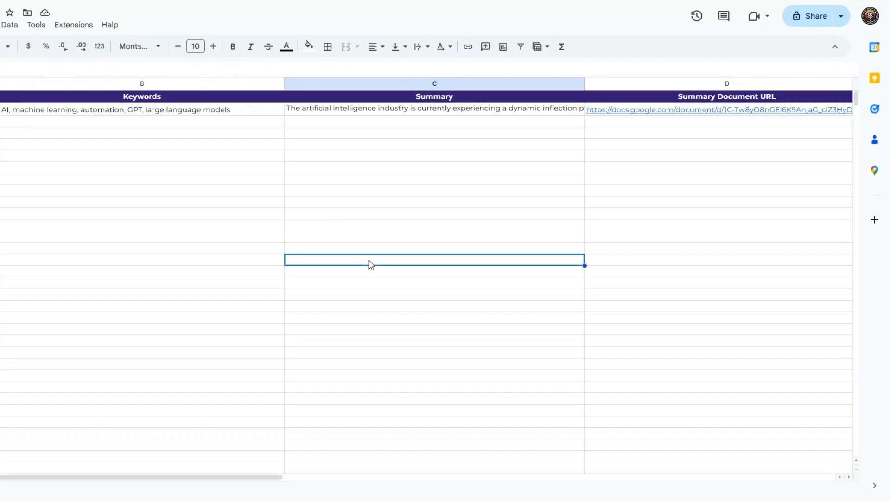
left_click(372, 108)
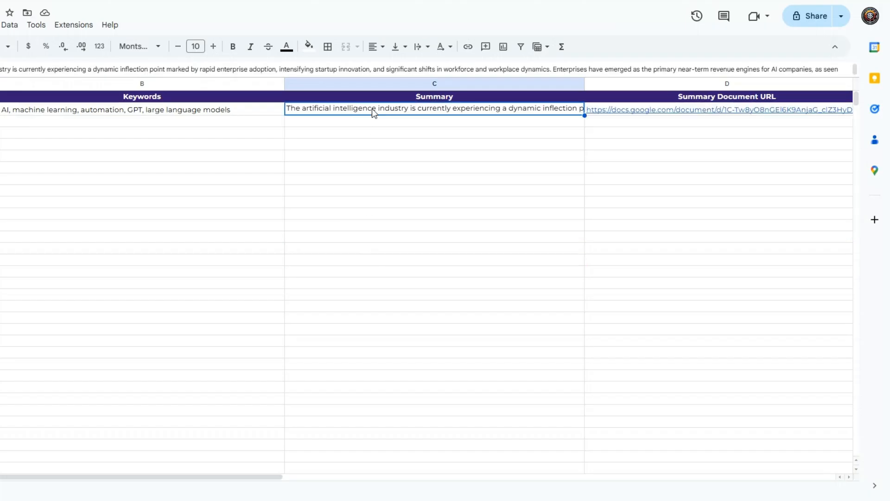
left_click(670, 122)
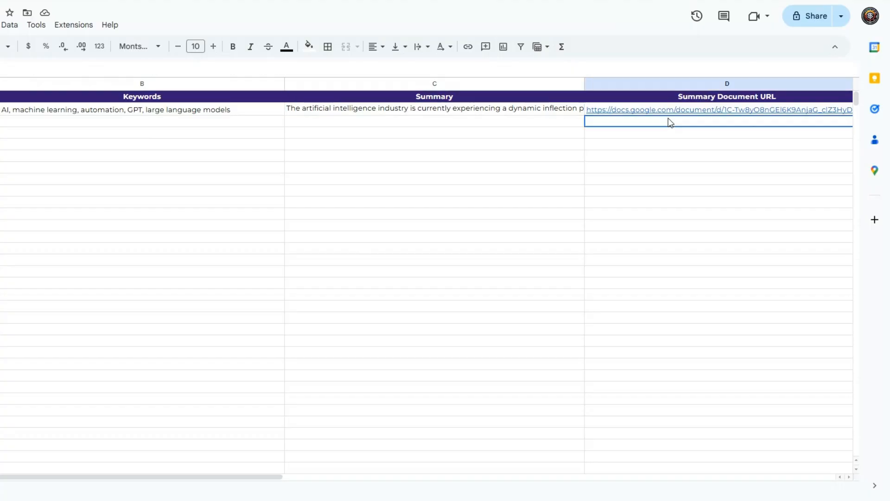
left_click(658, 110)
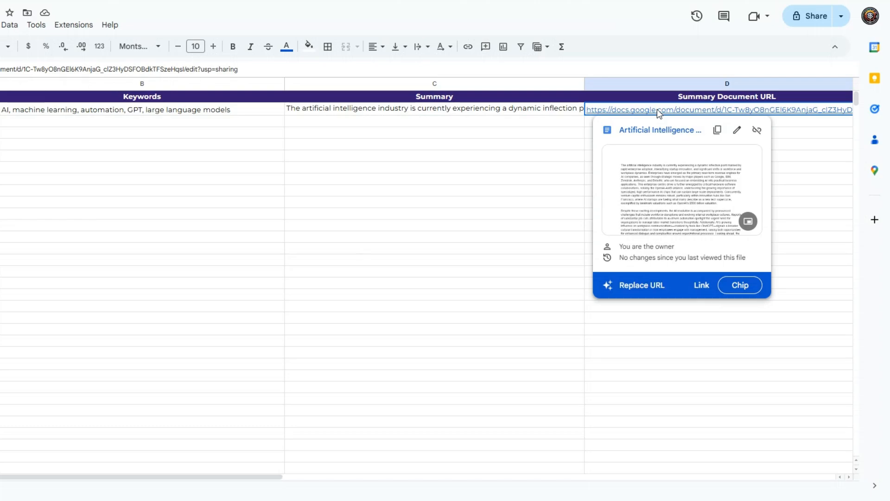
left_click(658, 129)
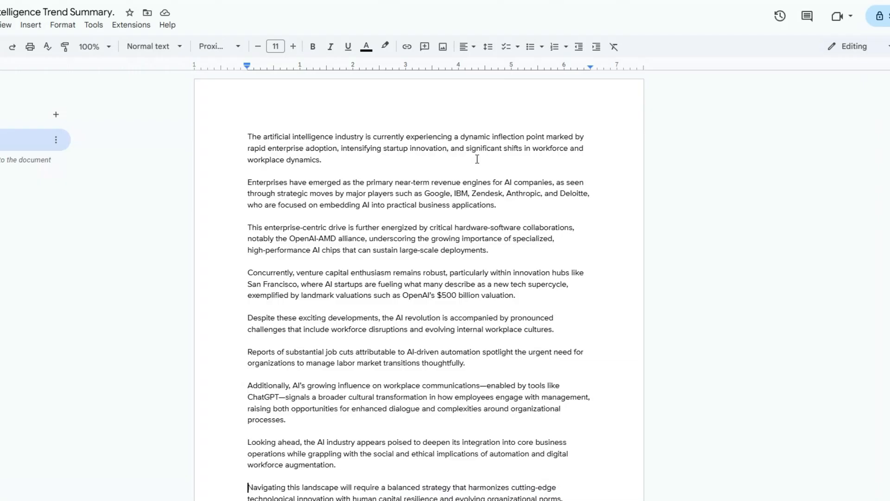
Step: Read through the generated Artificial Intelligence trend summary document, including its closing outlook paragraphs
left_click_drag(263, 136, 333, 136)
left_click(349, 168)
scroll(350, 167, "down", 4)
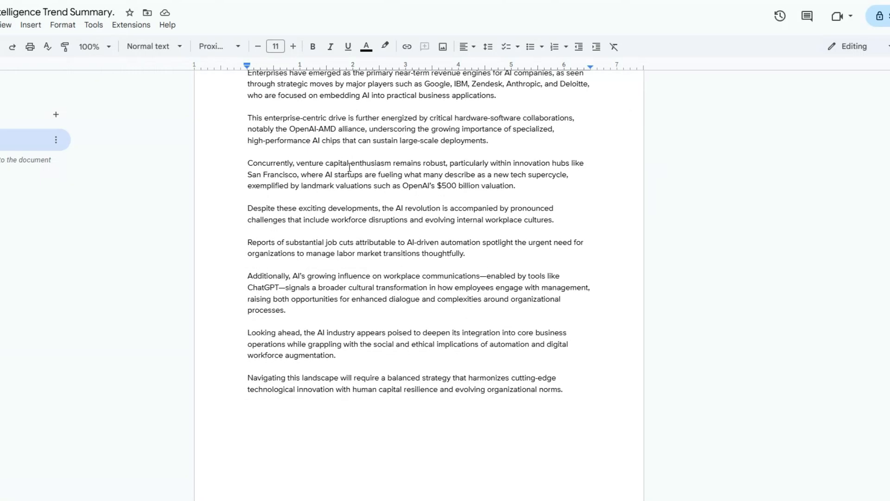
scroll(349, 167, "up", 4)
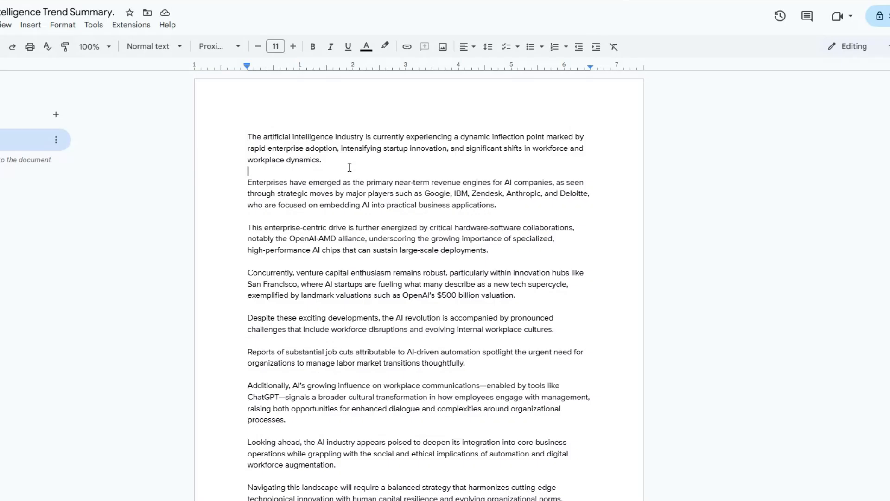
scroll(349, 167, "down", 5)
scroll(350, 167, "up", 5)
scroll(349, 167, "down", 1)
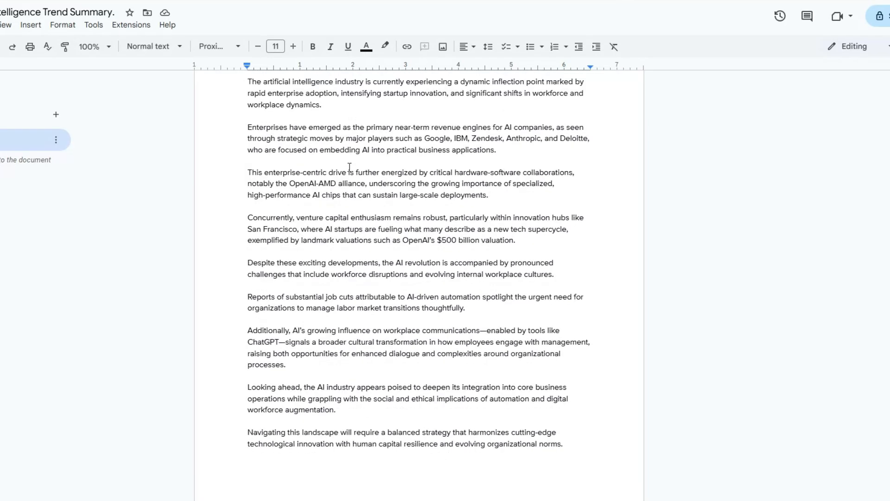
scroll(349, 167, "up", 1)
scroll(349, 167, "down", 3)
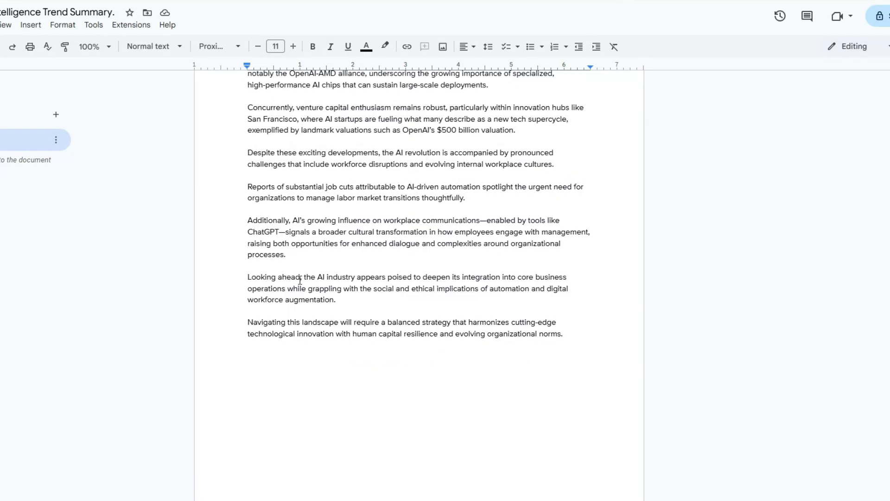
left_click_drag(248, 277, 565, 334)
left_click(449, 288)
scroll(562, 329, "up", 4)
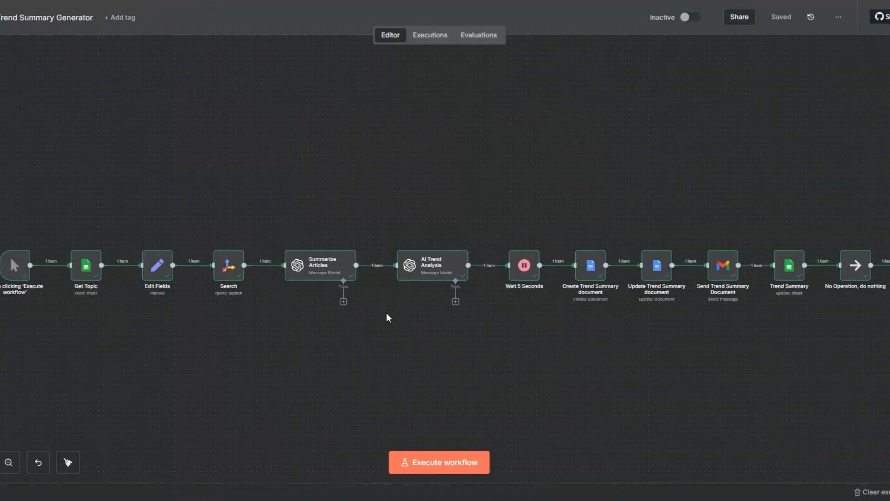
left_click_drag(386, 312, 379, 311)
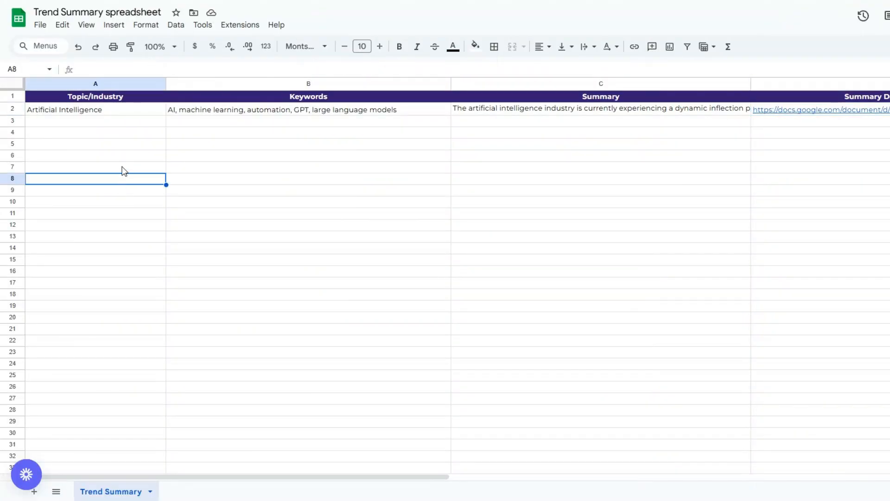
left_click(115, 145)
left_click(291, 148)
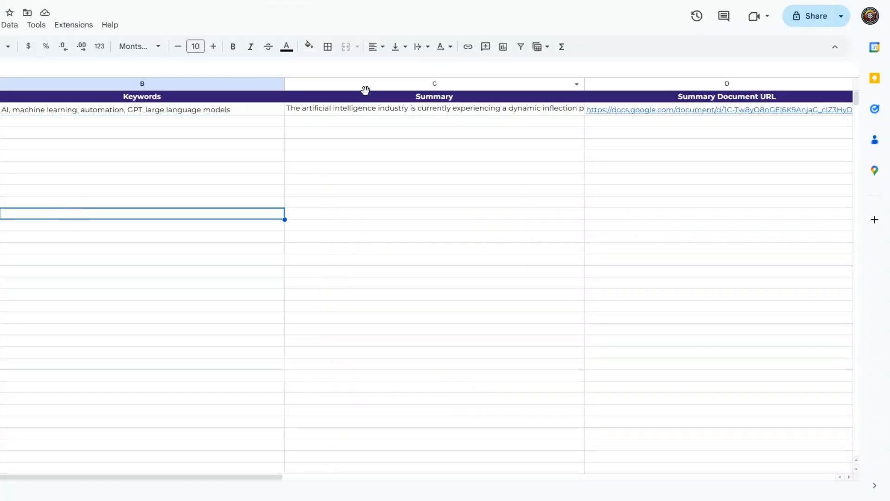
Step: Recheck the full Summary text in the Trend Summary spreadsheet and look over the linked trend summary document
double_click(363, 111)
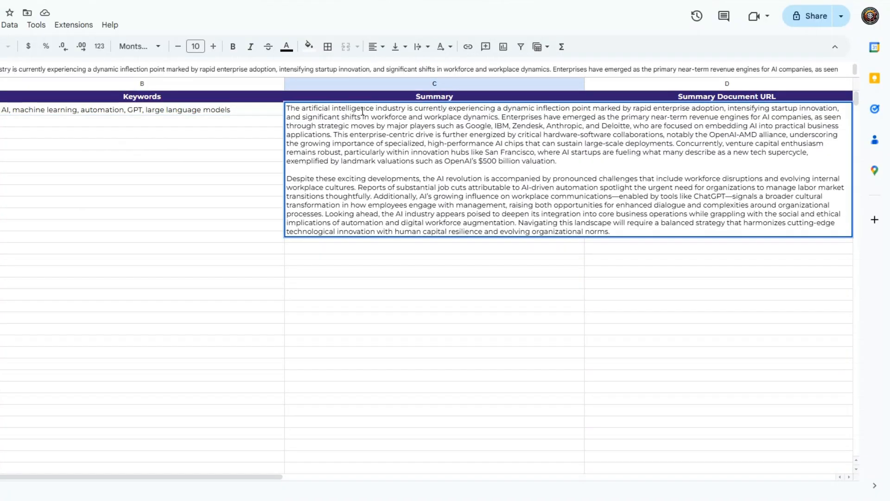
left_click(420, 262)
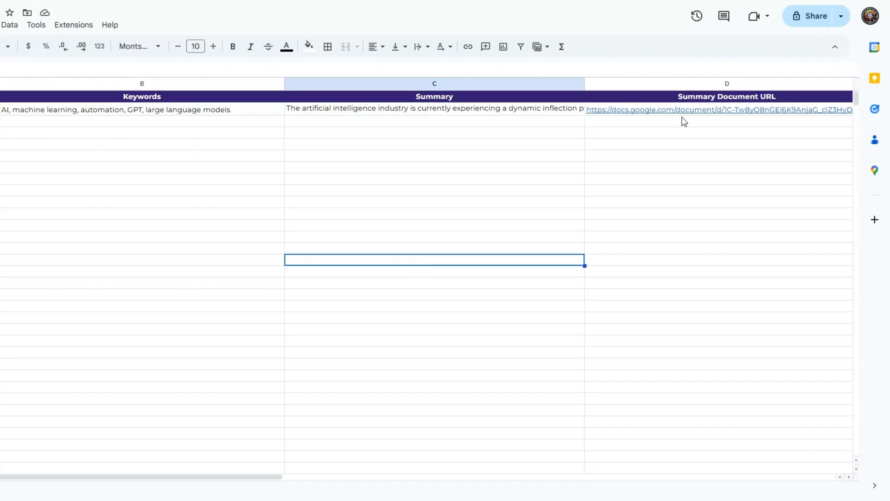
left_click(683, 125)
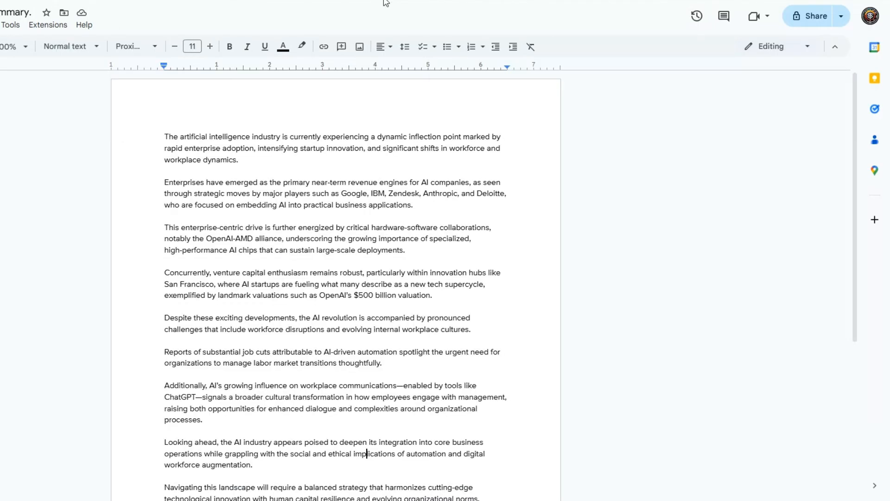
scroll(240, 234, "down", 4)
scroll(240, 234, "up", 5)
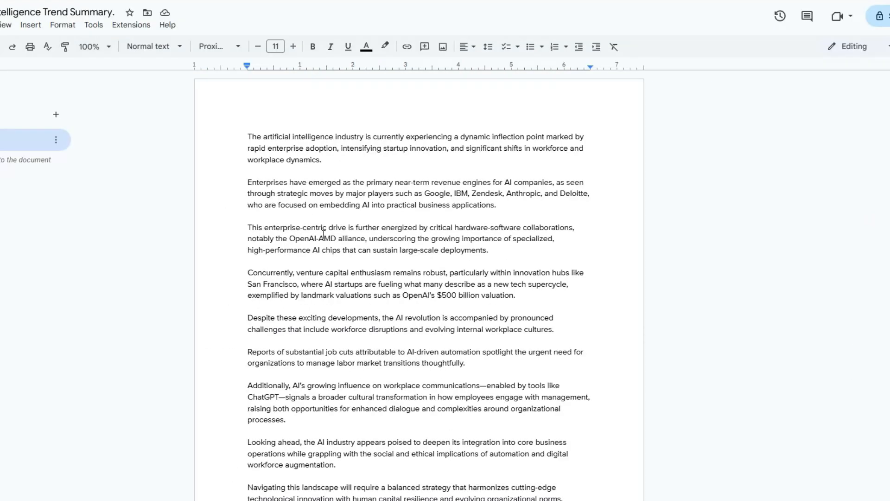
Step: Look over the opening paragraph of the Artificial Intelligence trend summary document
left_click_drag(265, 137, 335, 137)
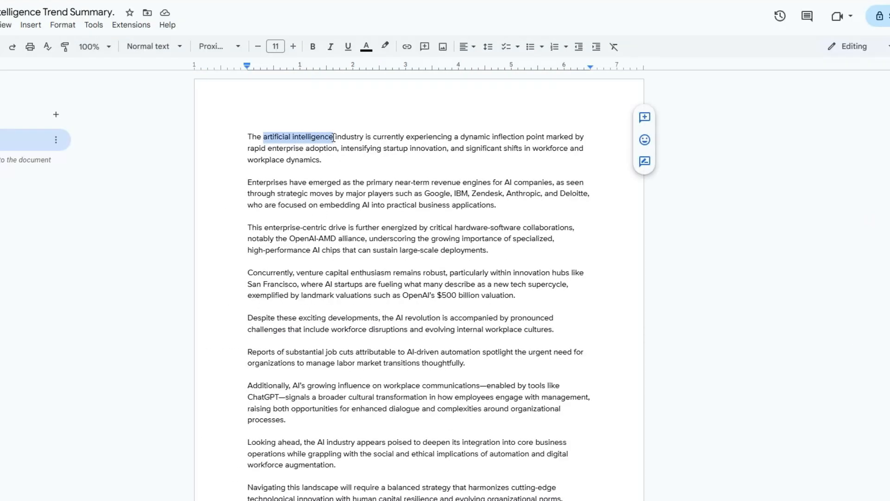
left_click(455, 252)
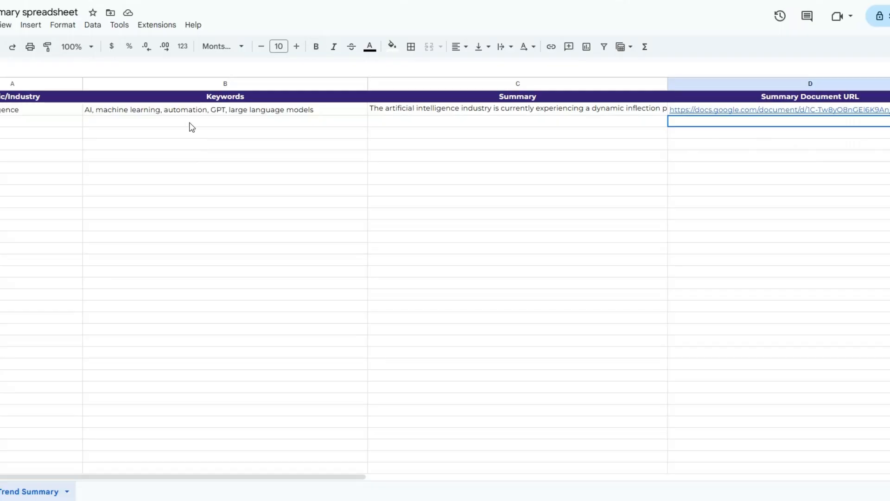
Step: In the Trend Summary spreadsheet, delete the Artificial Intelligence row and rename the Keywords header as Keywords/Description
right_click(186, 111)
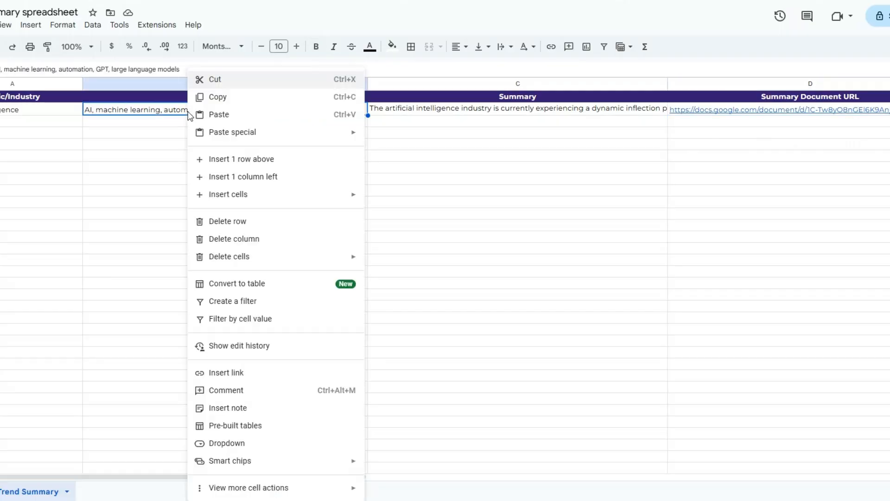
left_click(234, 222)
left_click(250, 149)
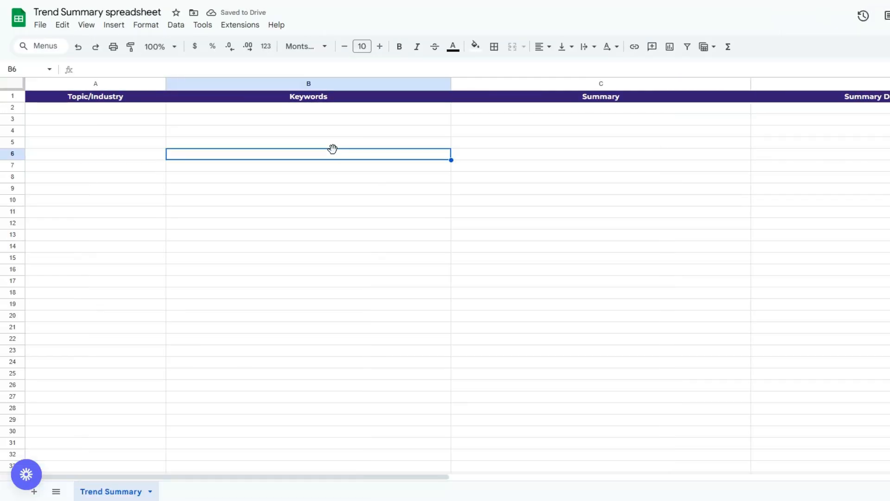
double_click(333, 98)
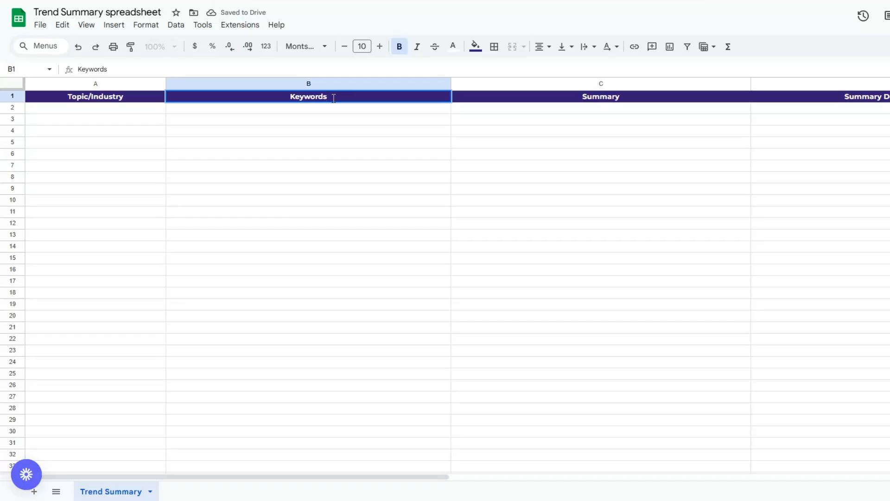
type("/Description")
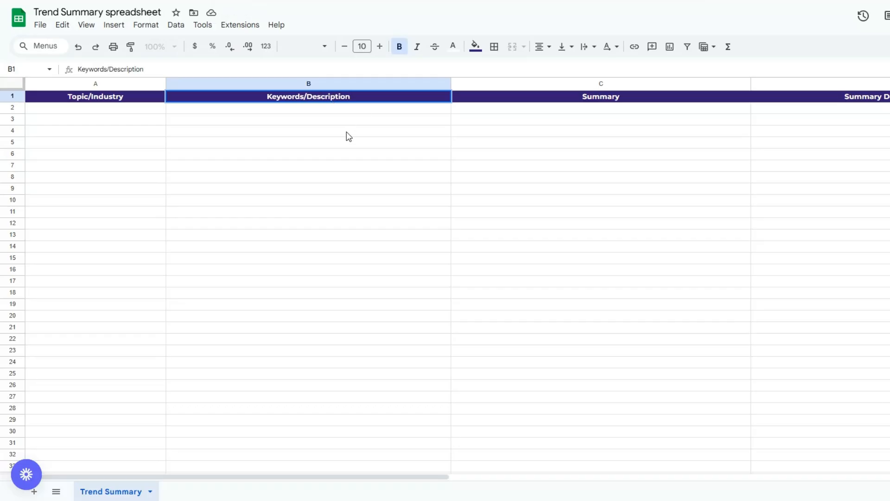
left_click(347, 133)
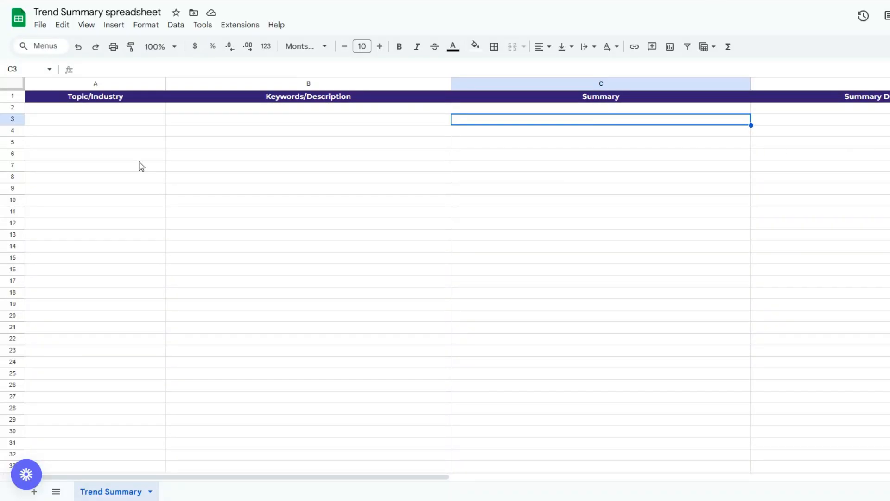
Step: In the spreadsheet, add the topic AI in Marketing & Advertising with keywords AI ad targeting, marketing automation, customer segmentation, AI copywriting, and execute the n8n workflow
left_click(139, 165)
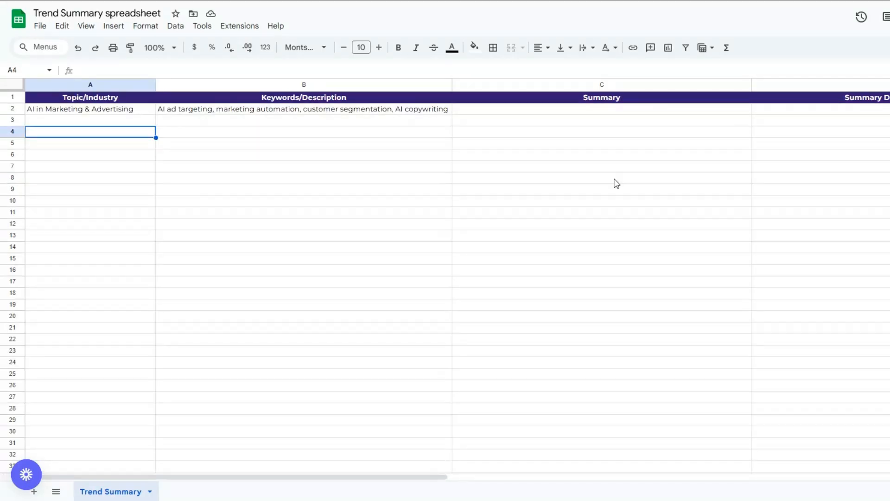
left_click(262, 123)
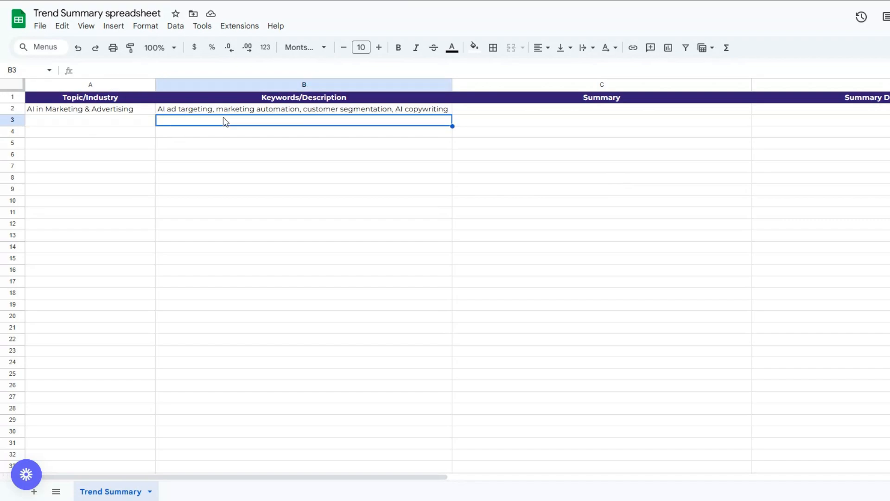
left_click(560, 120)
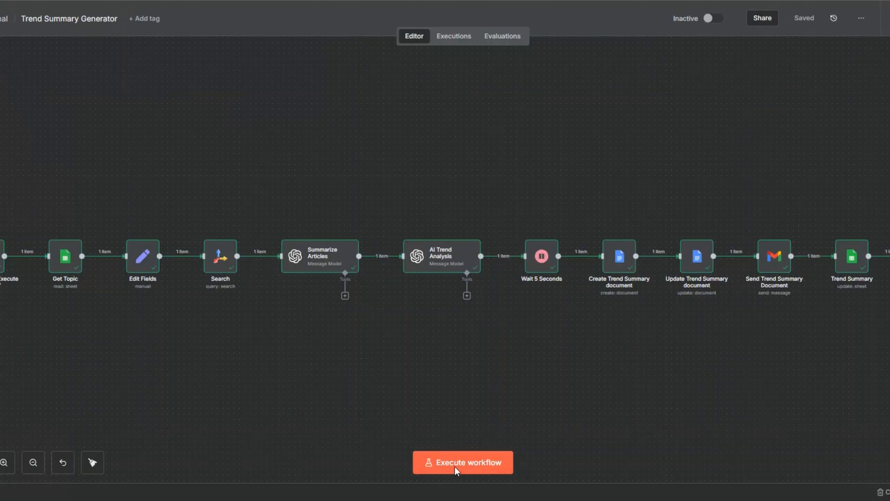
left_click(456, 467)
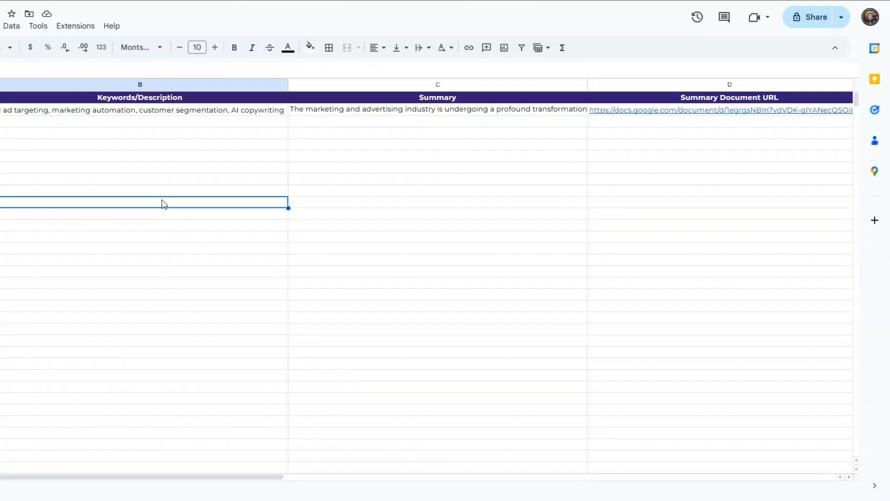
Step: Switch to Google Sheets, check the full Summary cell for the AI in Marketing & Advertising row and open its linked summary document
double_click(330, 111)
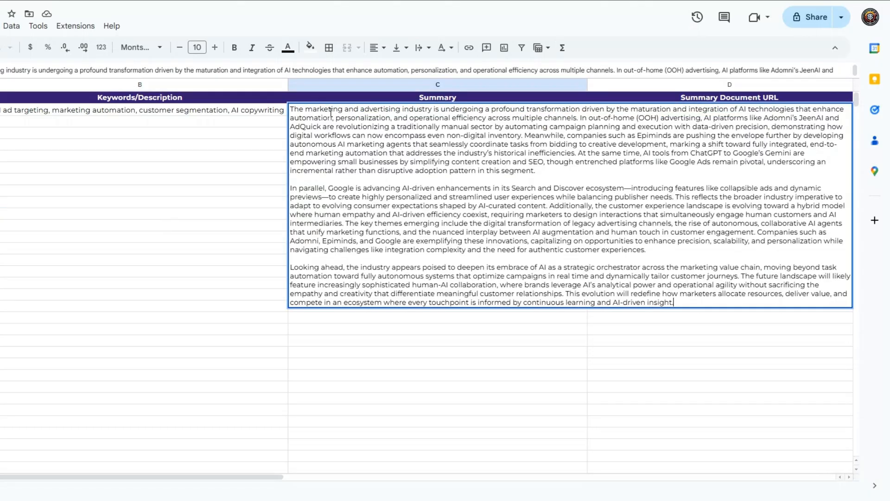
left_click(169, 145)
left_click(1, 133)
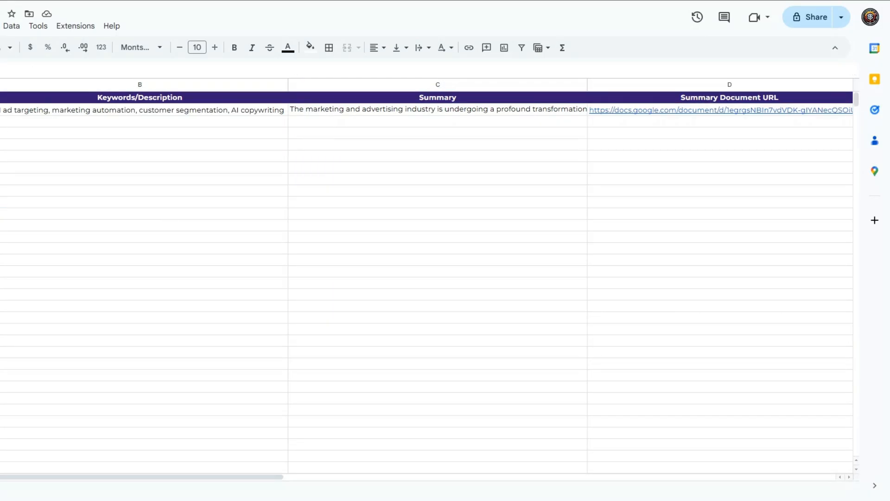
mouse_move(699, 120)
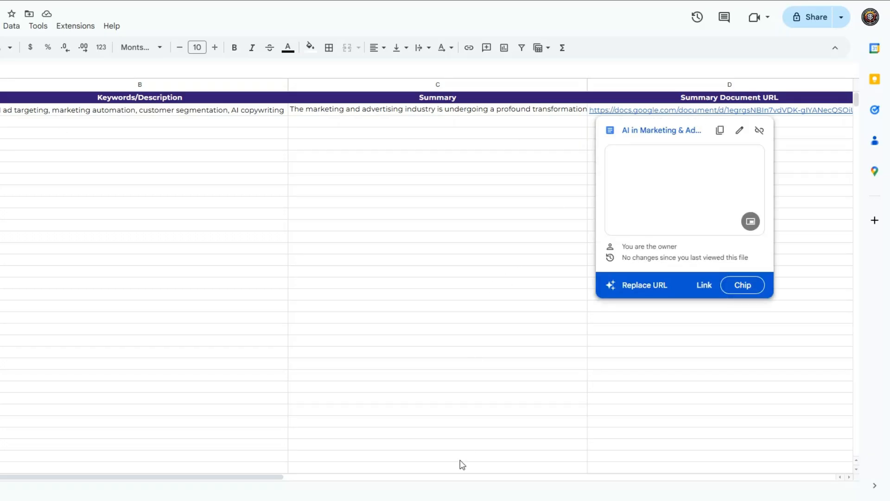
left_click(606, 112)
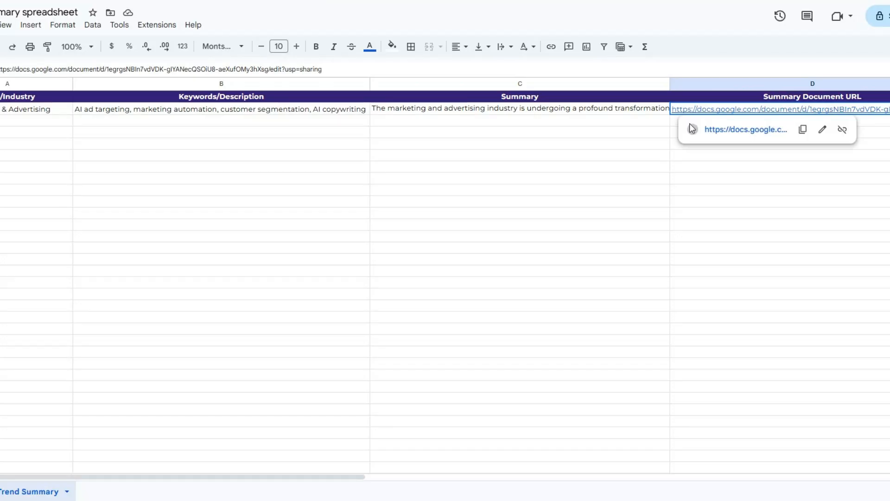
left_click(710, 179)
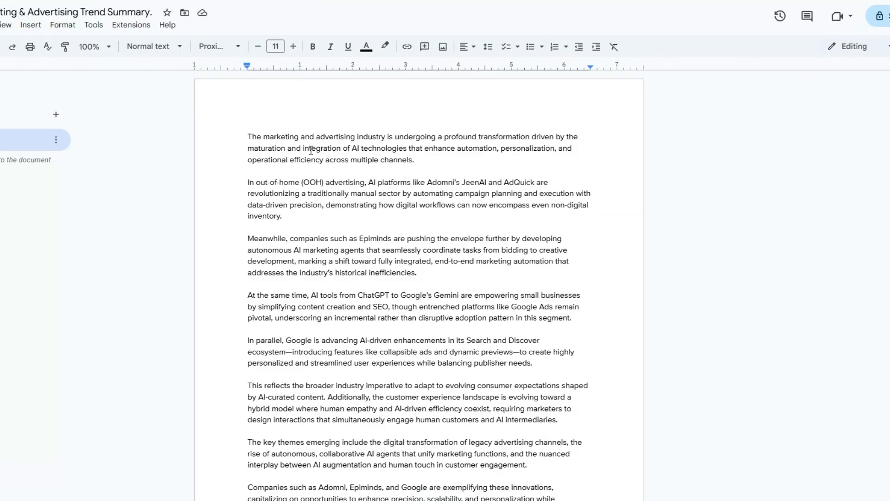
Step: Read through the generated AI in Marketing & Advertising trend summary document, including its outlook paragraphs
scroll(308, 150, "down", 5)
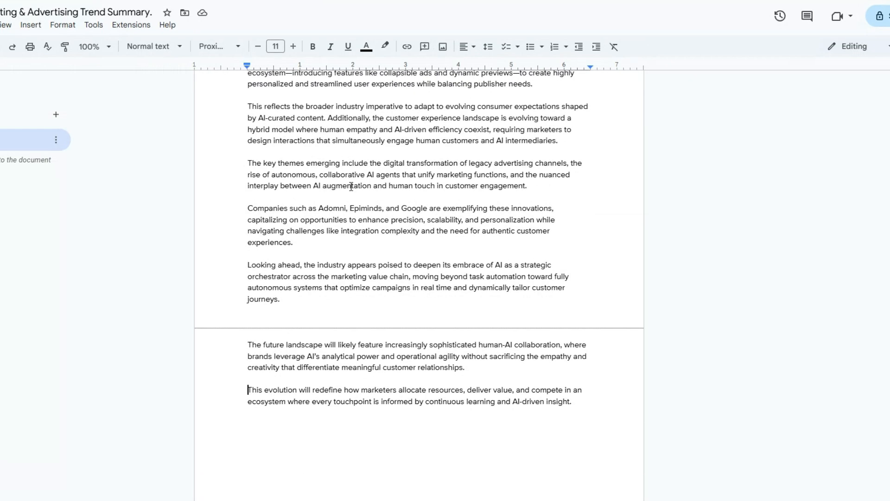
scroll(351, 186, "up", 5)
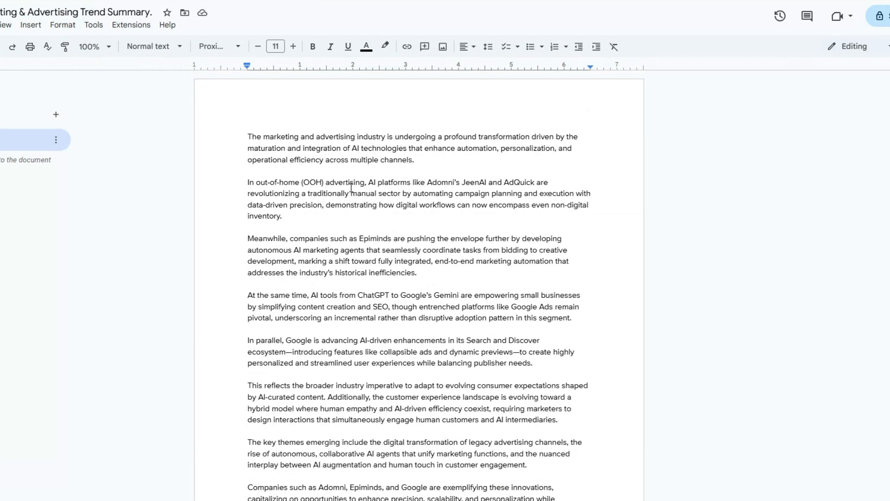
scroll(305, 246, "down", 7)
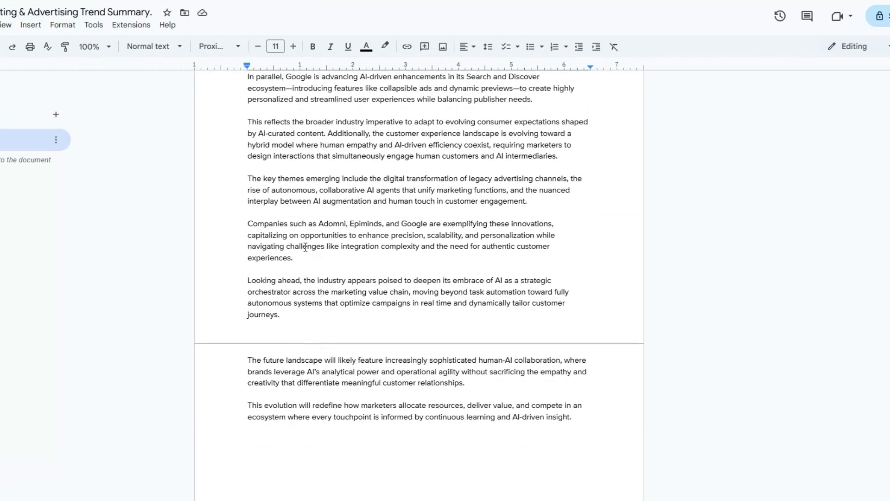
scroll(305, 246, "up", 7)
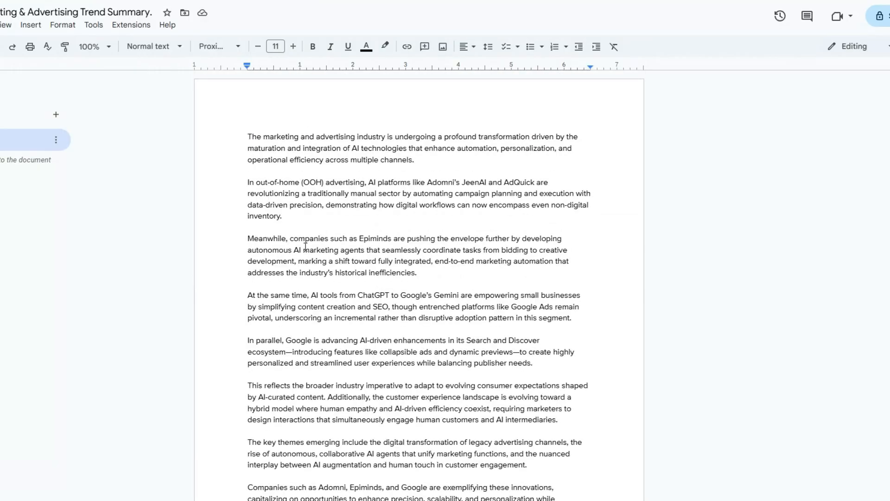
scroll(305, 246, "down", 4)
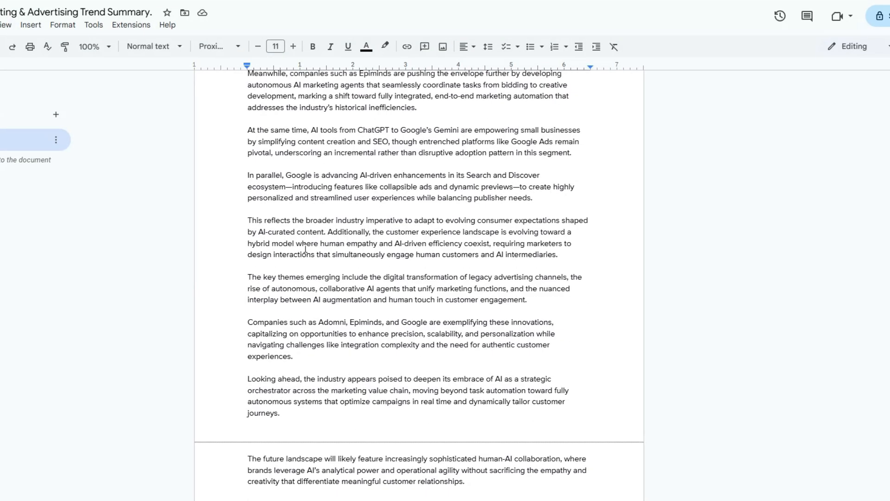
scroll(305, 249, "down", 4)
left_click_drag(247, 293, 418, 304)
left_click(575, 339)
scroll(576, 341, "up", 8)
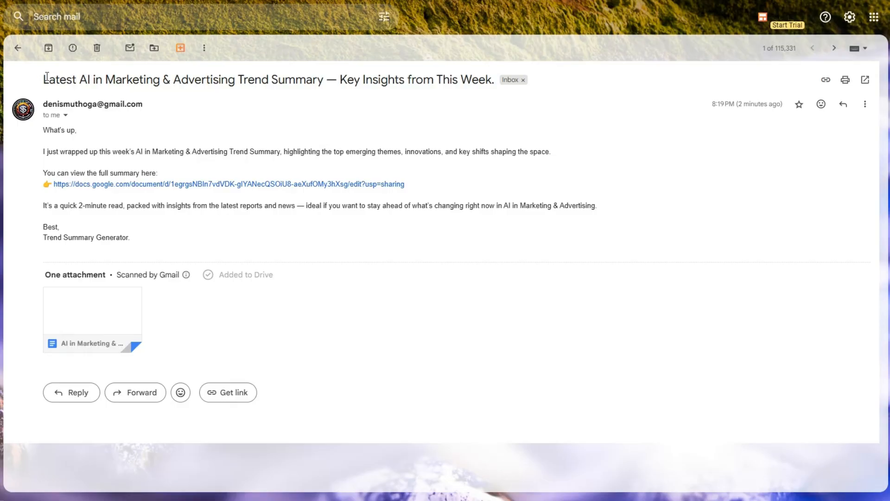
Step: Switch to Gmail, review the subject and body of the AI in Marketing & Advertising Trend Summary email, and return to the spreadsheet
left_click_drag(43, 79, 285, 81)
left_click_drag(47, 129, 160, 236)
left_click(157, 237)
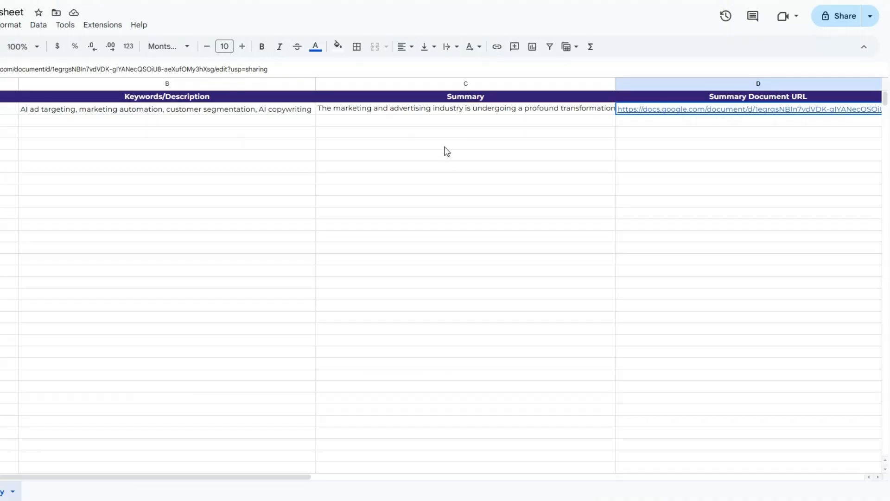
left_click(472, 121)
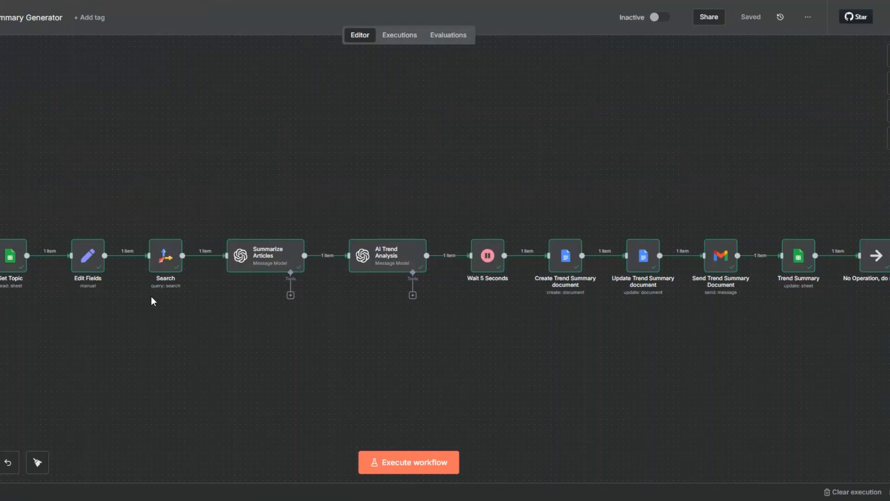